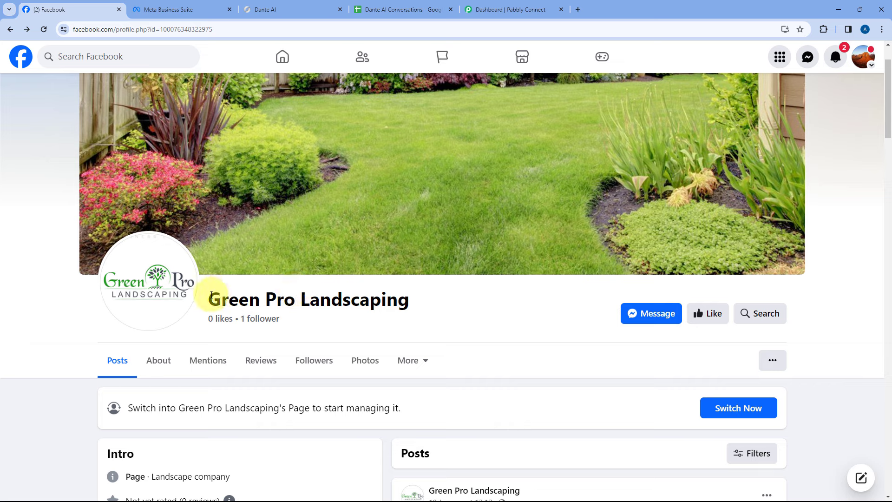
# Step: Review the Green Pro Landscaping Facebook page, the Dante AI chatbot dashboard and the Pabbly Connect dashboard
pyautogui.moveTo(211, 296); pyautogui.dragTo(417, 305)
pyautogui.click(423, 304)
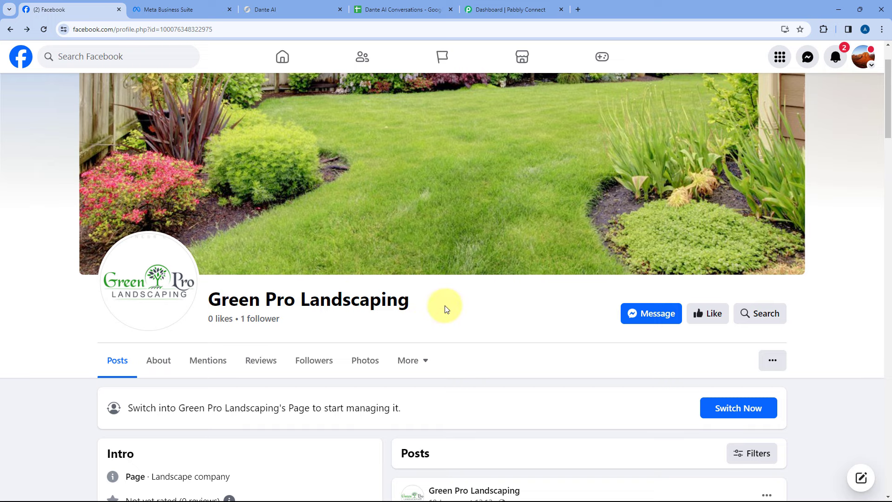
pyautogui.click(321, 9)
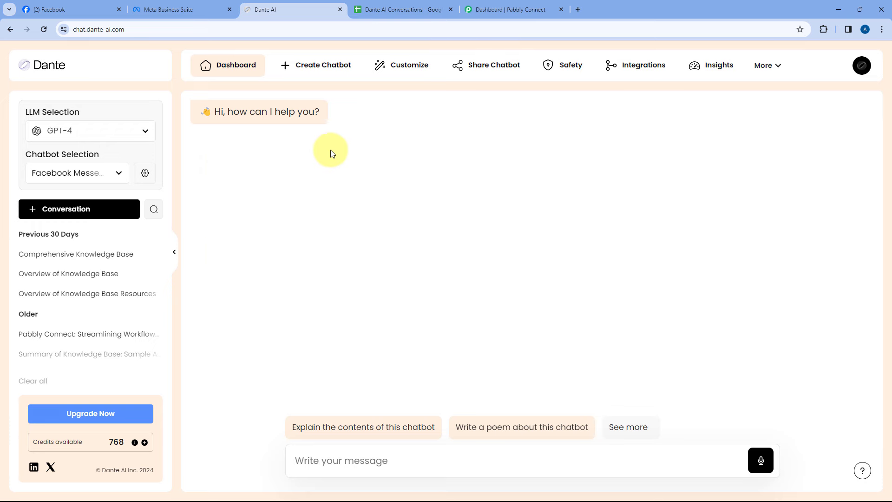
pyautogui.click(90, 9)
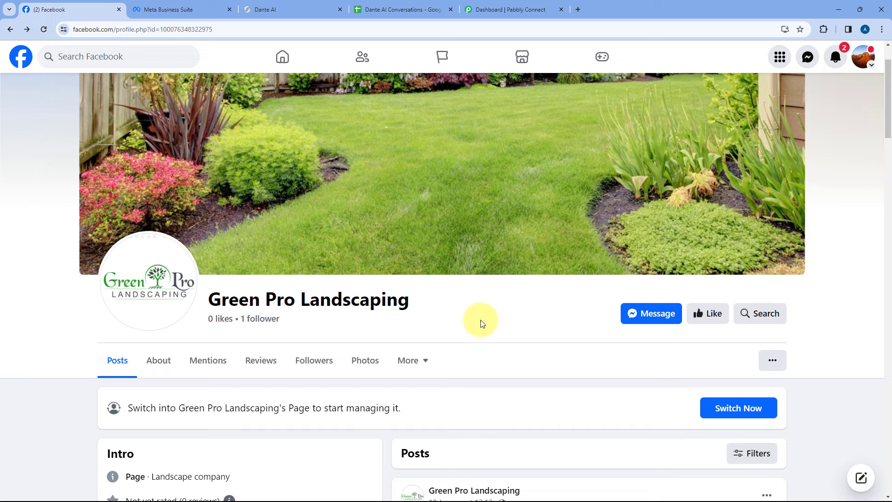
pyautogui.click(285, 5)
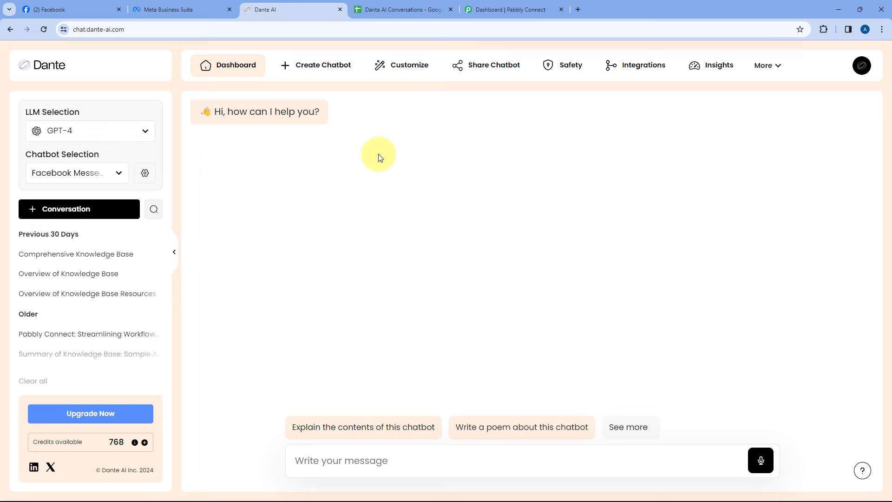
pyautogui.click(511, 9)
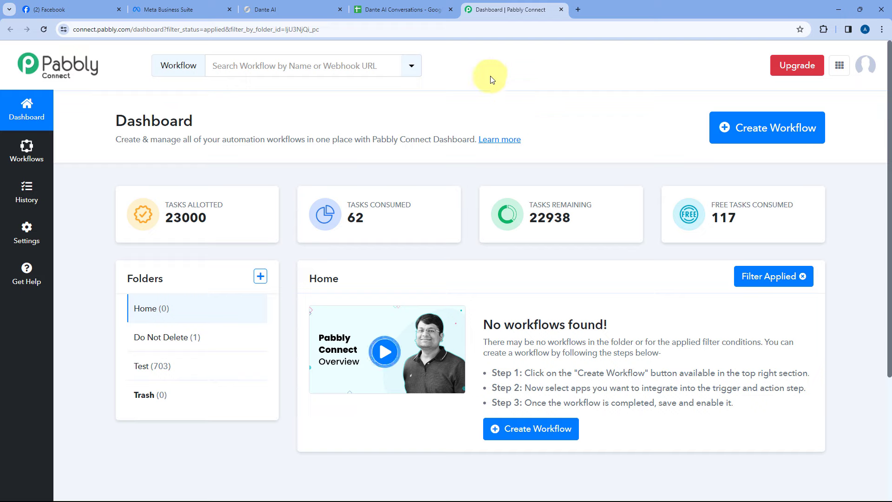
pyautogui.hotkey('ctrl', '1')
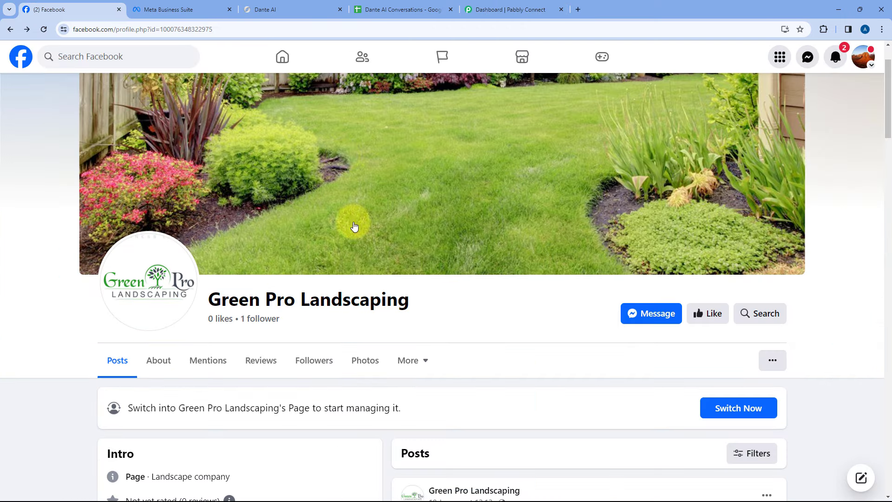
pyautogui.click(292, 8)
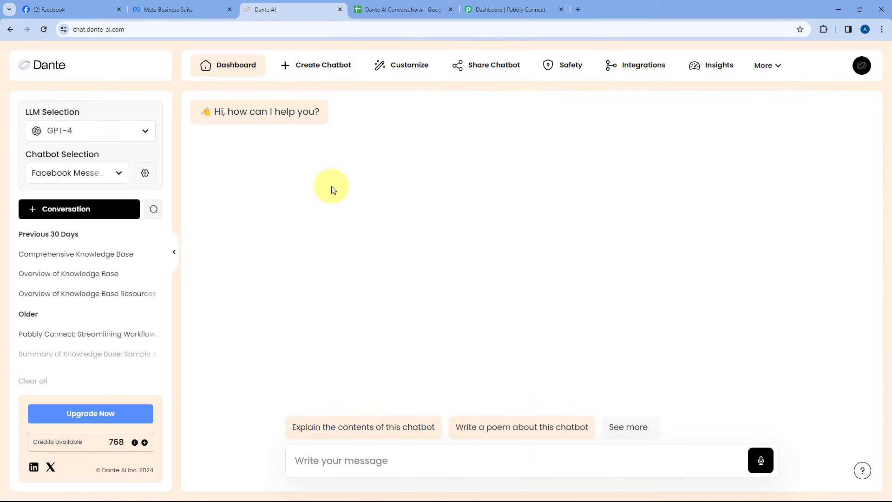
# Step: Switch to Pabbly Connect and create a workflow named "AI Chatbot for Facebook Messenger" in the Home folder
pyautogui.click(499, 8)
pyautogui.click(747, 133)
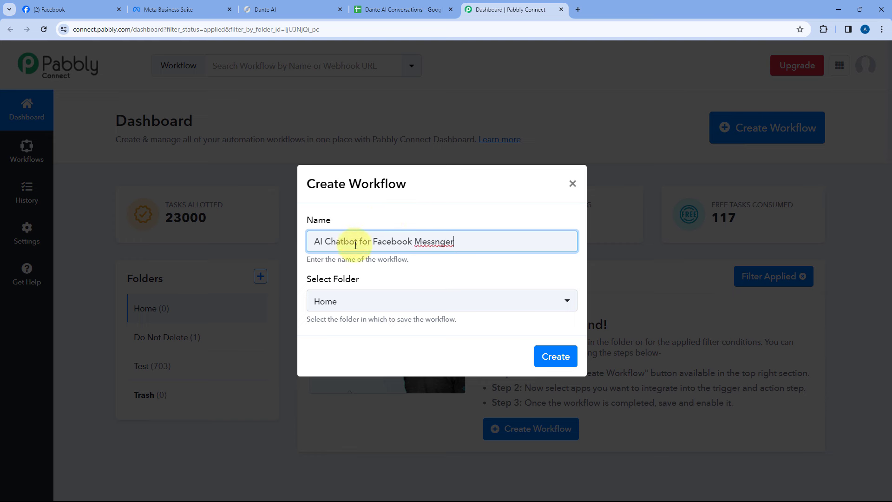
pyautogui.click(435, 242)
pyautogui.write('e')
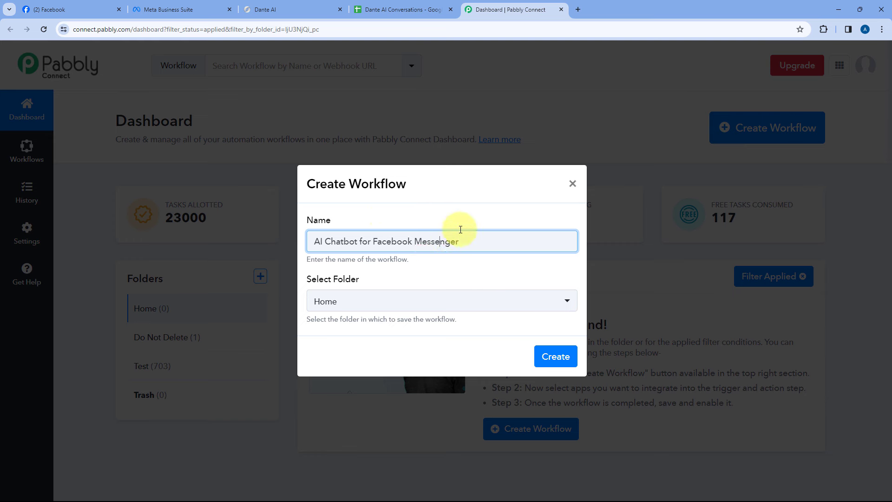
pyautogui.click(405, 303)
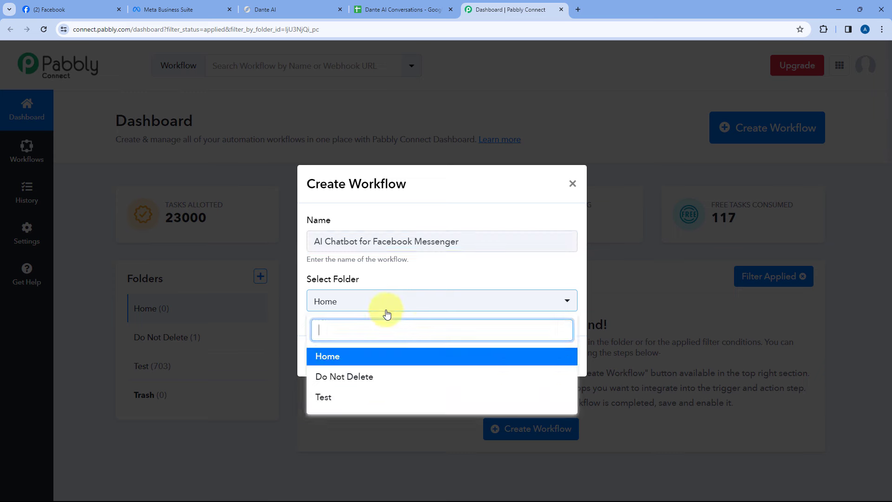
pyautogui.click(374, 357)
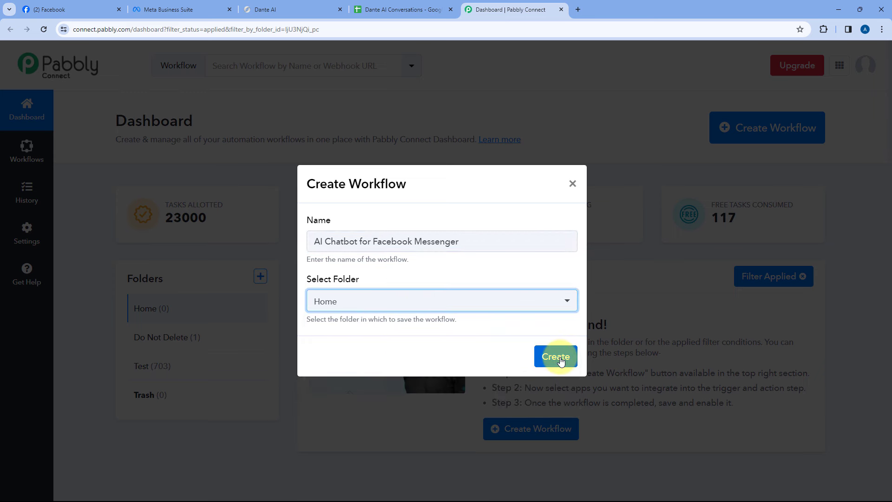
pyautogui.click(556, 356)
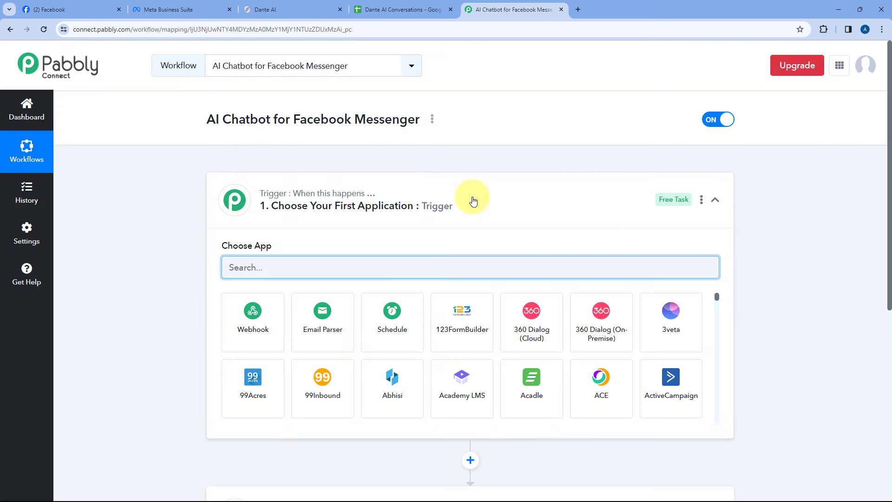
# Step: Examine the new workflow's trigger and action steps and the apps offered for the trigger
pyautogui.click(472, 200)
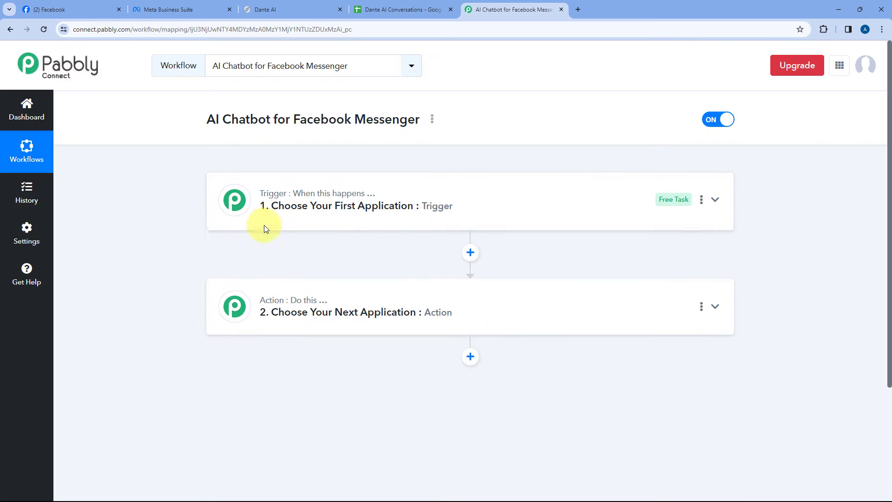
pyautogui.scroll(-1, 188, 204)
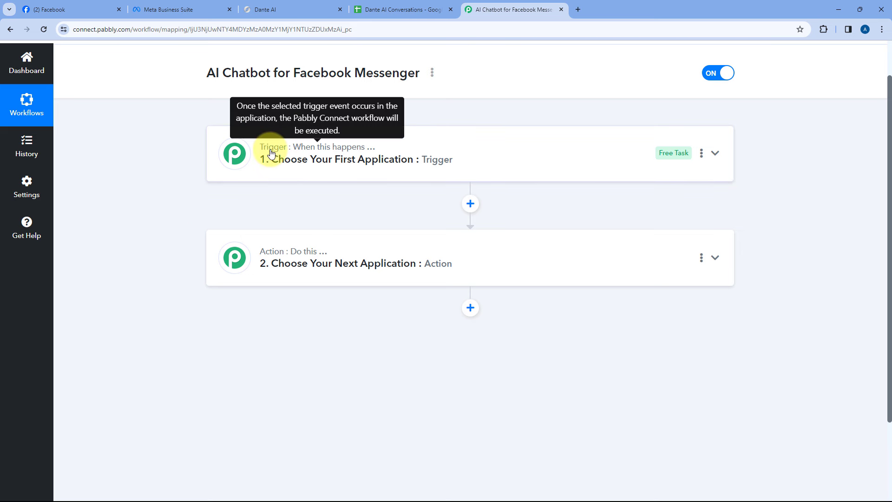
pyautogui.moveTo(275, 258)
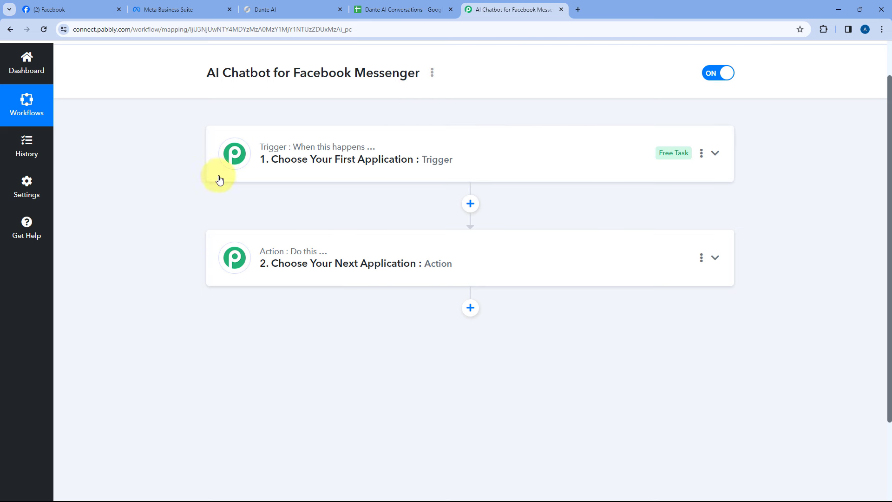
pyautogui.moveTo(272, 147)
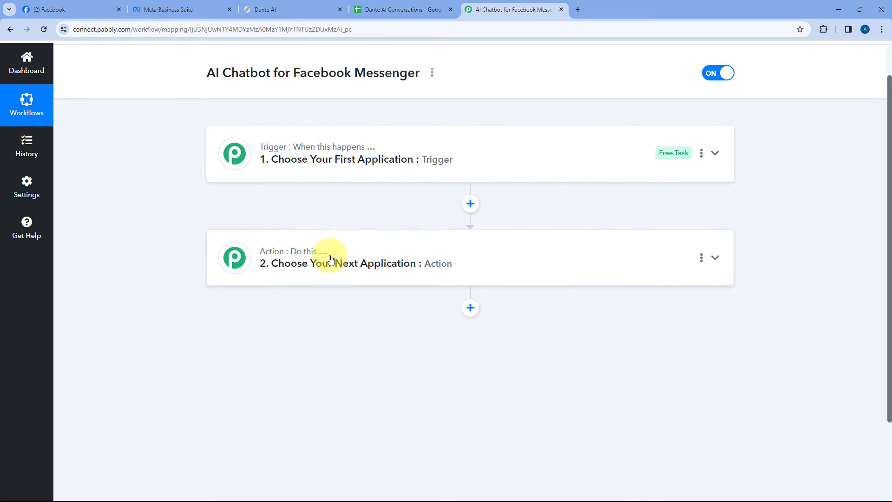
pyautogui.click(478, 161)
pyautogui.scroll(1, 175, 199)
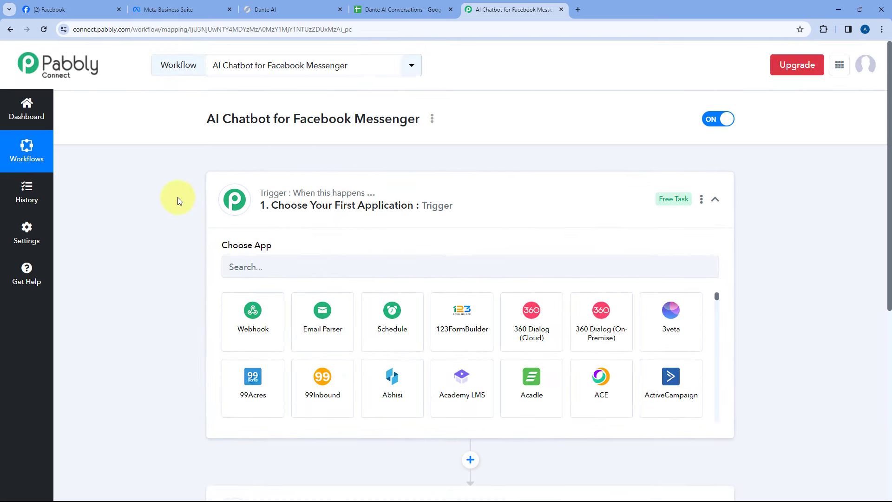
pyautogui.scroll(-1, 178, 200)
pyautogui.scroll(1, 178, 200)
pyautogui.scroll(-2, 181, 191)
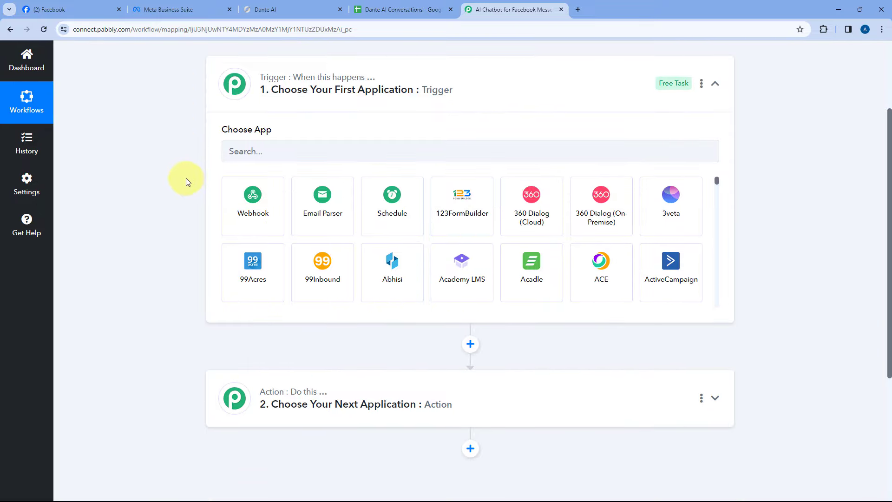
pyautogui.scroll(1, 175, 169)
# Step: Review the Facebook page and Dante AI alongside the workflow's trigger and action steps to see which app belongs where
pyautogui.click(83, 9)
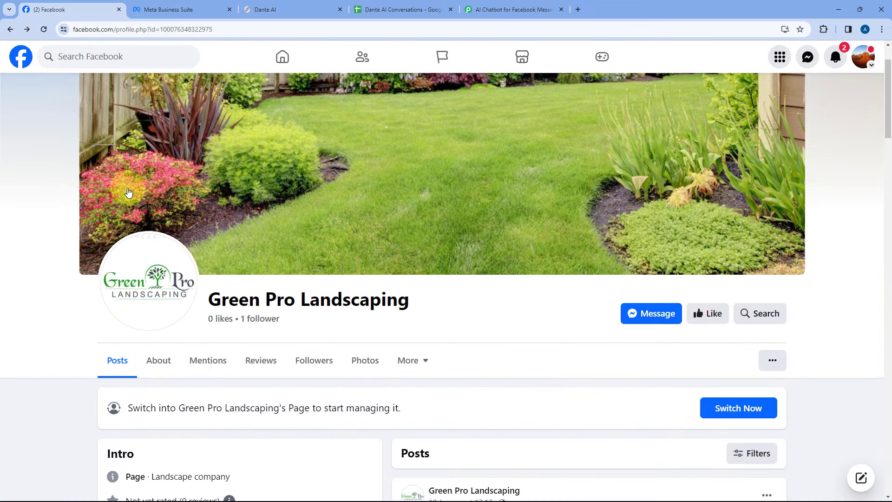
pyautogui.click(506, 10)
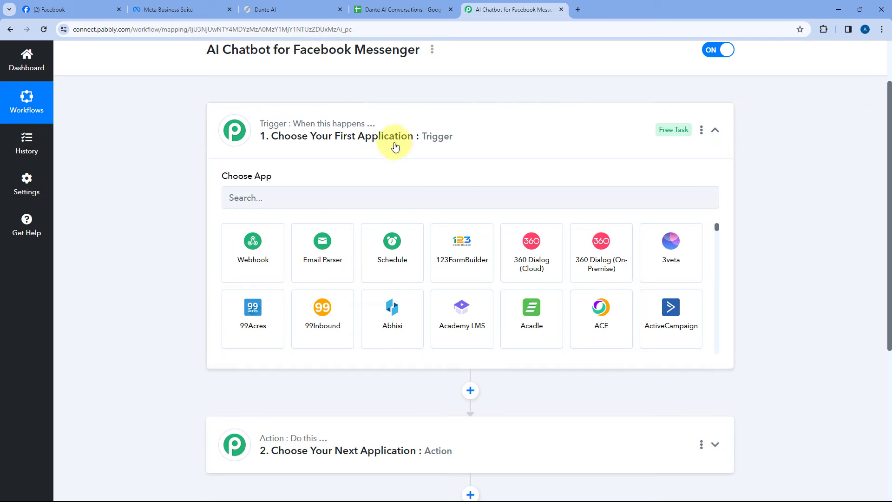
pyautogui.click(93, 10)
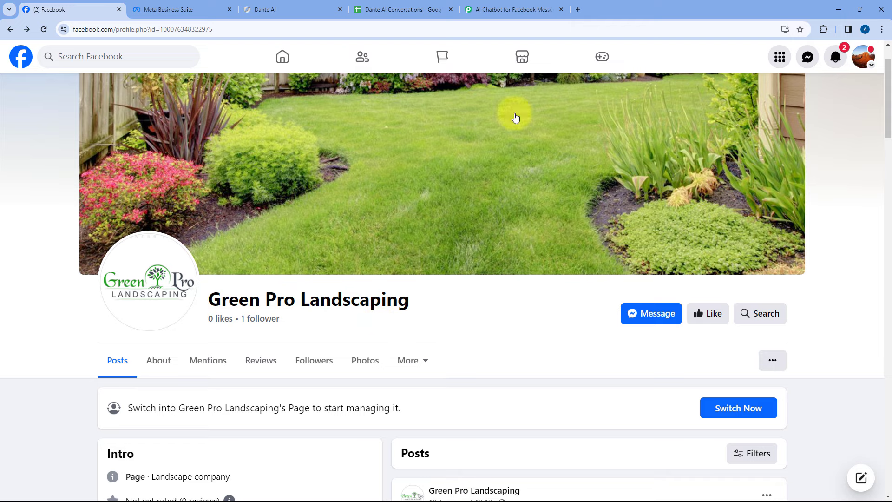
pyautogui.click(512, 9)
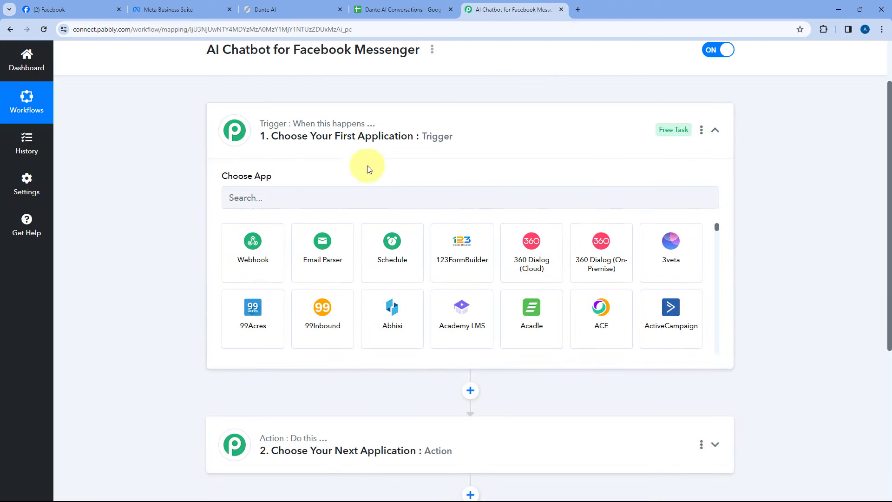
pyautogui.click(484, 134)
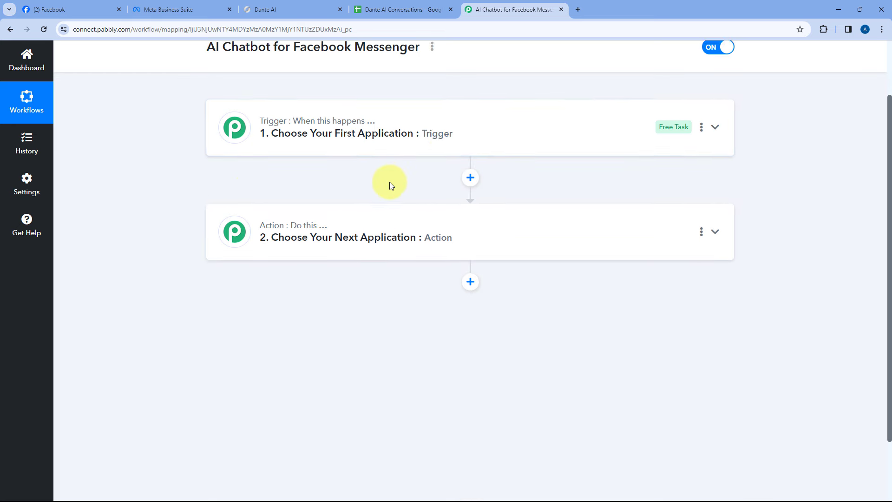
pyautogui.scroll(-1, 278, 172)
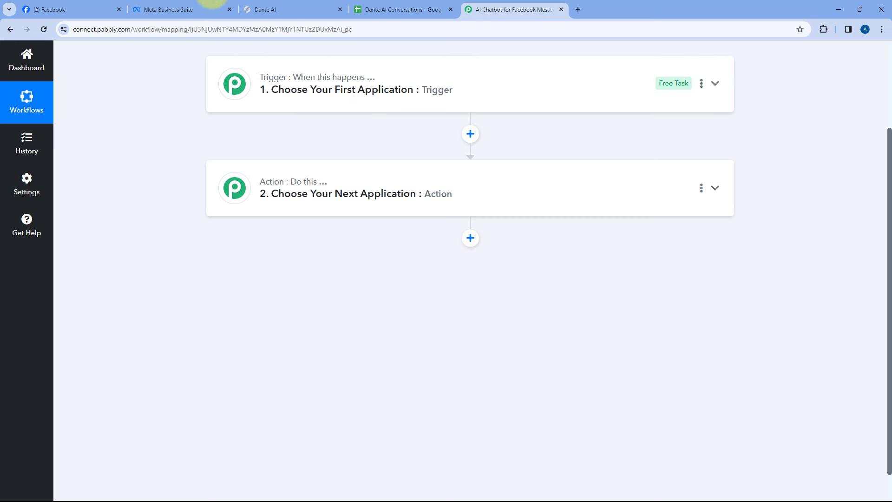
pyautogui.click(264, 6)
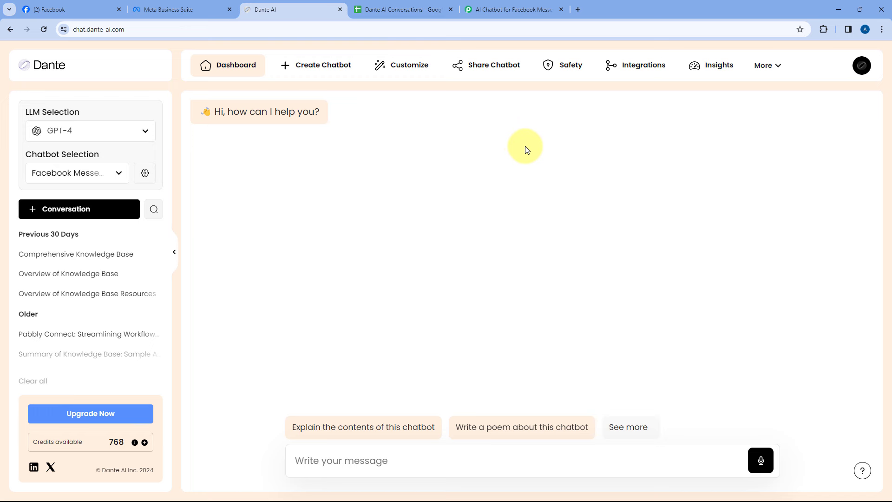
pyautogui.click(499, 5)
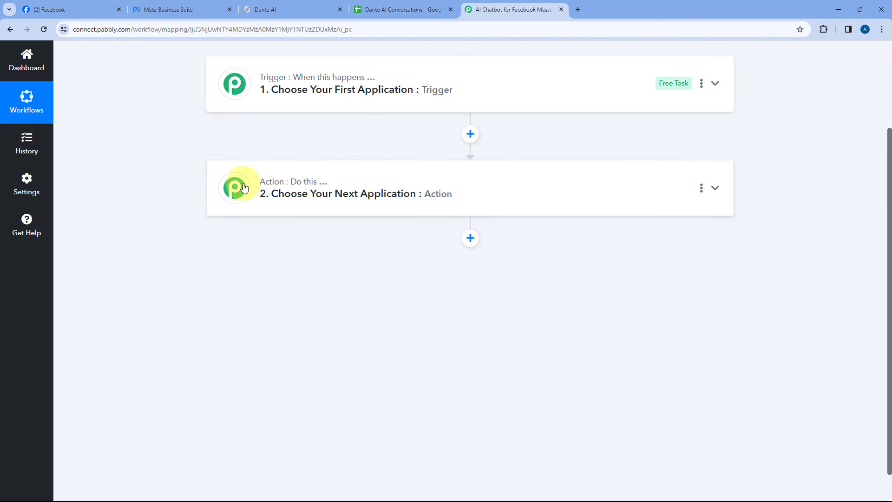
pyautogui.click(100, 7)
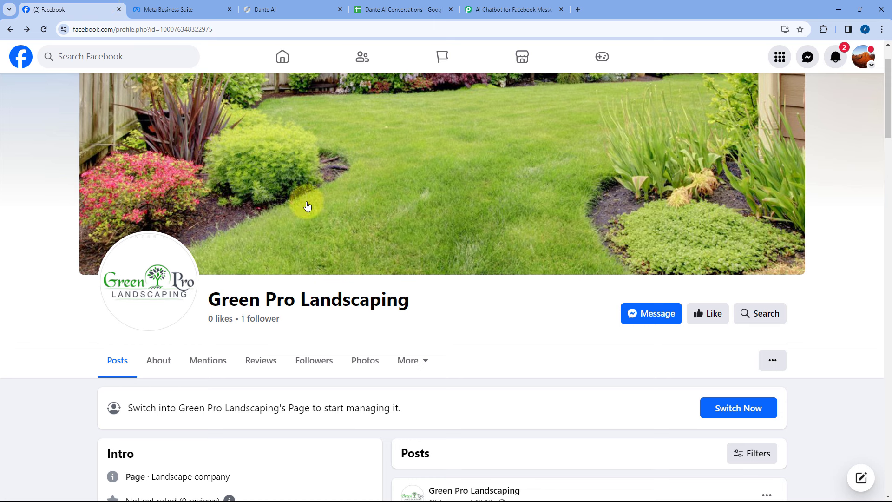
# Step: Return to Pabbly Connect and set the workflow's trigger to Facebook Messenger with the event New Message Sent to Page
pyautogui.click(498, 4)
pyautogui.click(358, 155)
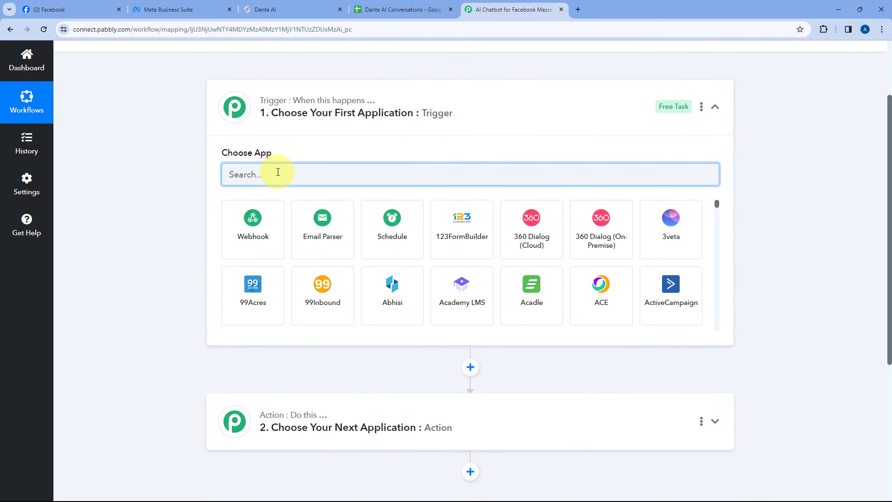
pyautogui.write('Faceb')
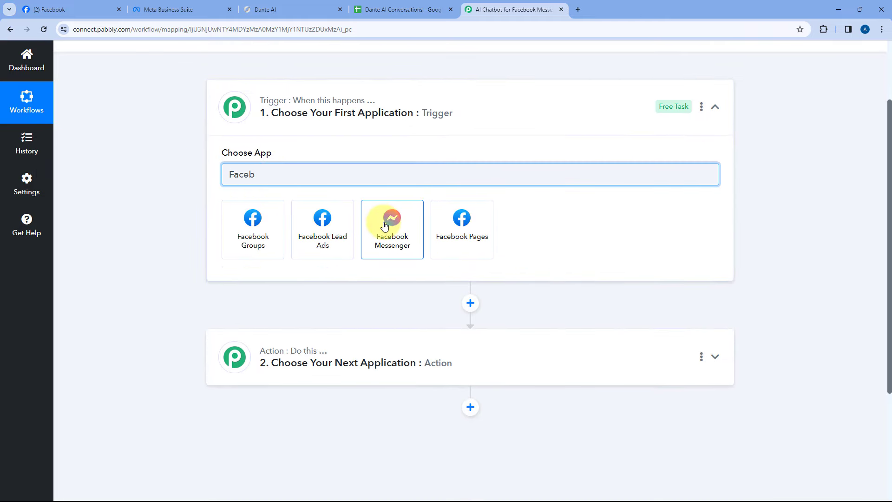
pyautogui.click(384, 226)
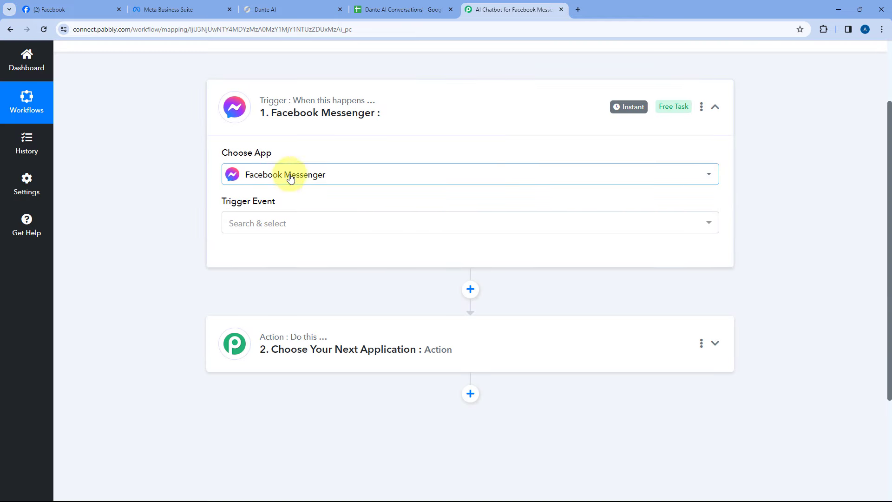
pyautogui.click(299, 223)
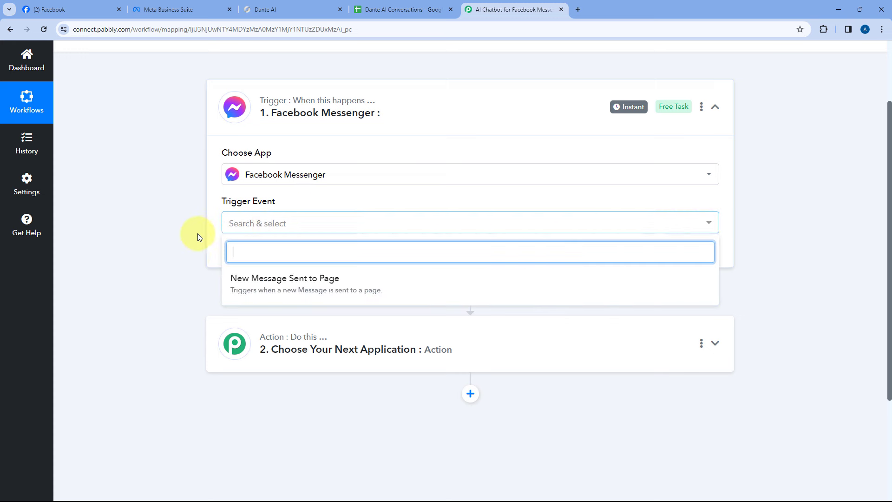
pyautogui.click(347, 288)
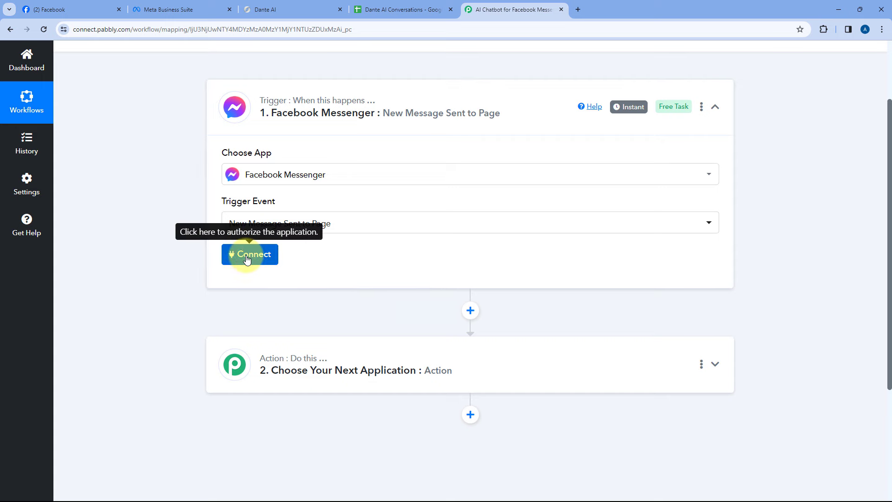
# Step: Add a new Facebook Messenger connection to the trigger and authorize it with the previously linked Facebook account
pyautogui.click(247, 258)
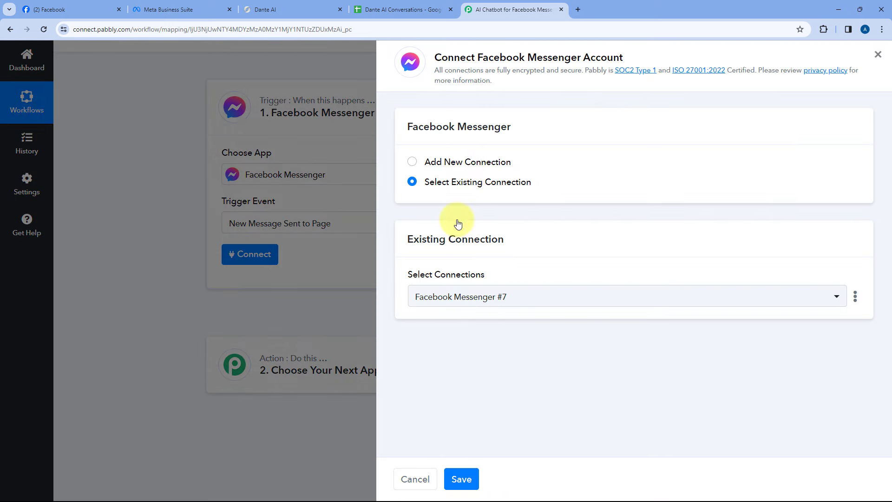
pyautogui.click(410, 163)
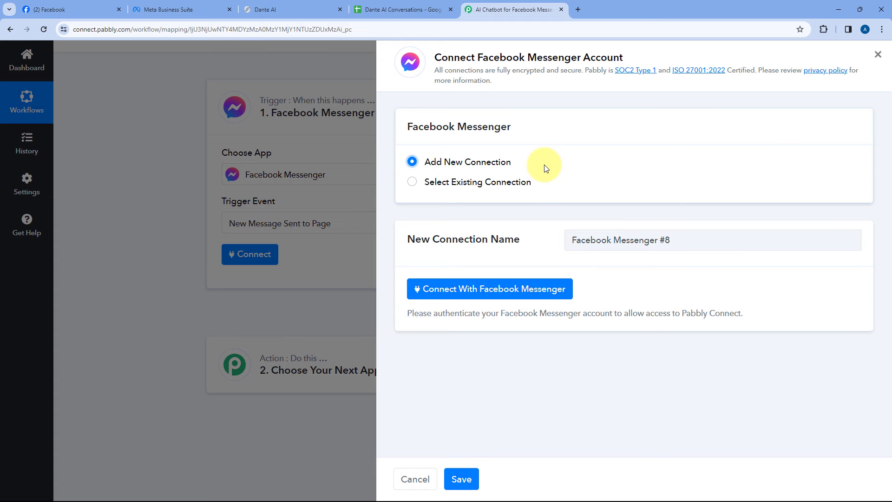
pyautogui.click(489, 289)
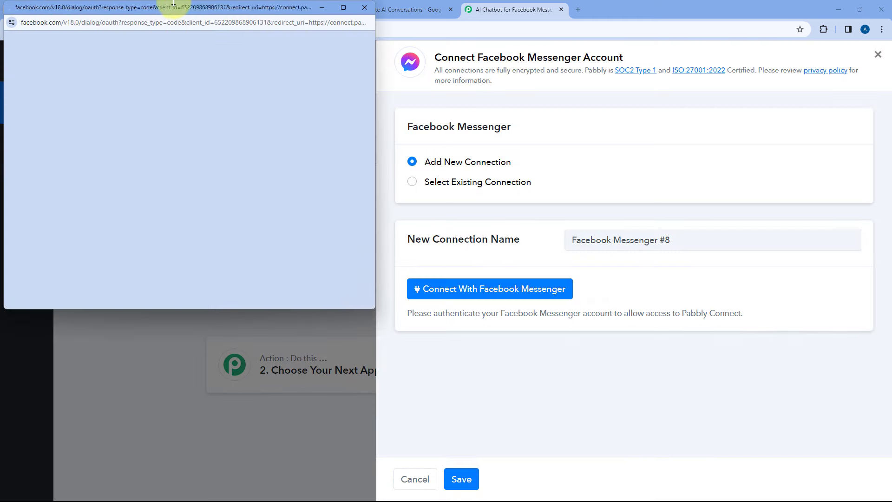
pyautogui.moveTo(171, 7); pyautogui.dragTo(171, 23)
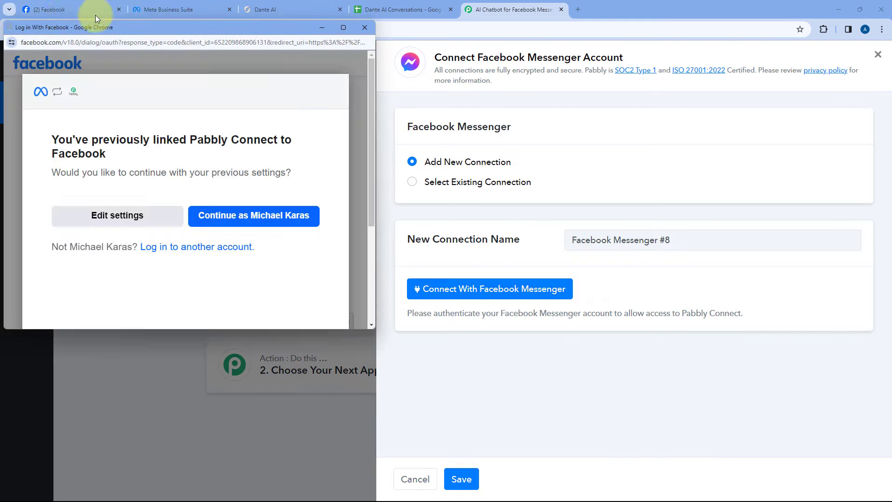
pyautogui.click(65, 10)
pyautogui.click(502, 9)
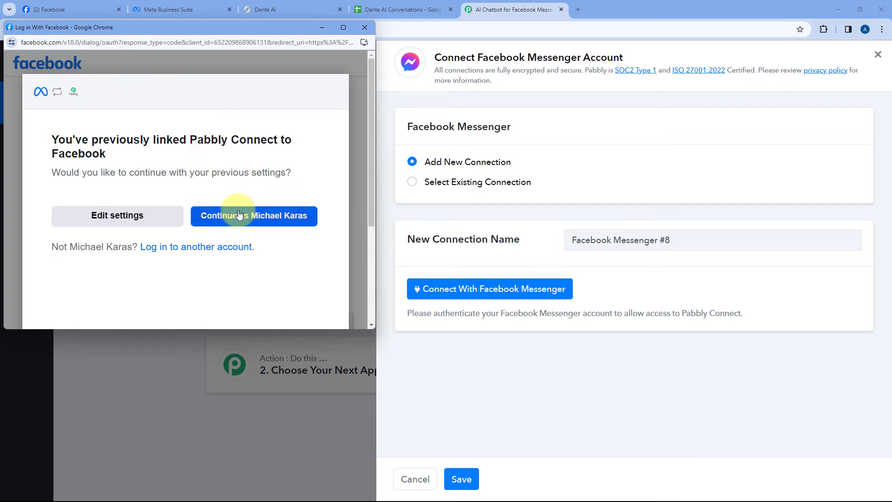
pyautogui.click(238, 213)
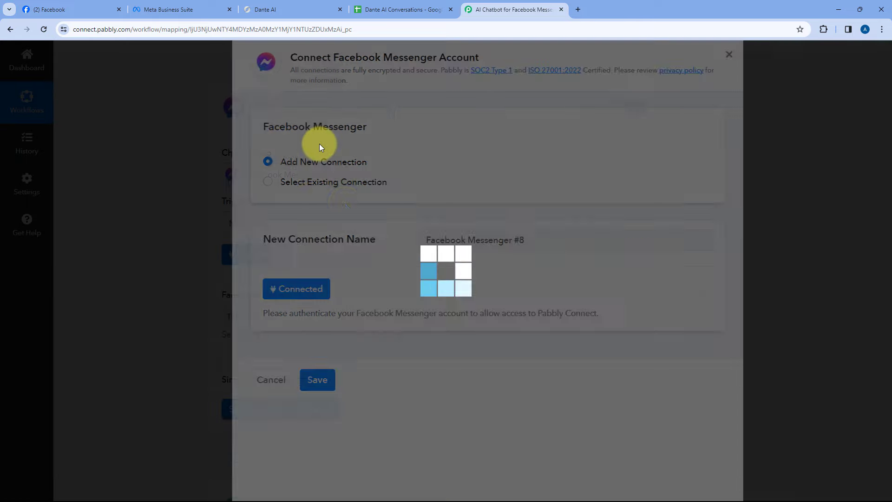
# Step: Open the trigger's Facebook Page choices and examine the pages available through the connected account
pyautogui.scroll(-3, 319, 147)
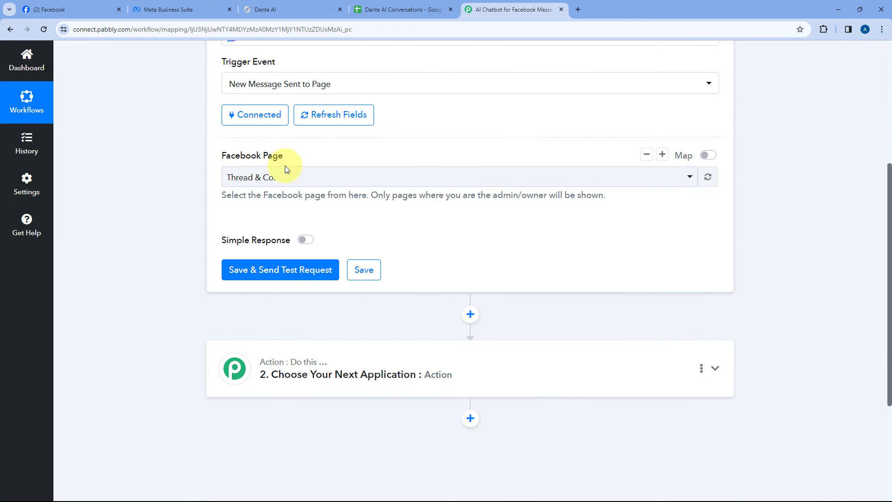
pyautogui.click(358, 175)
pyautogui.scroll(-1, 188, 173)
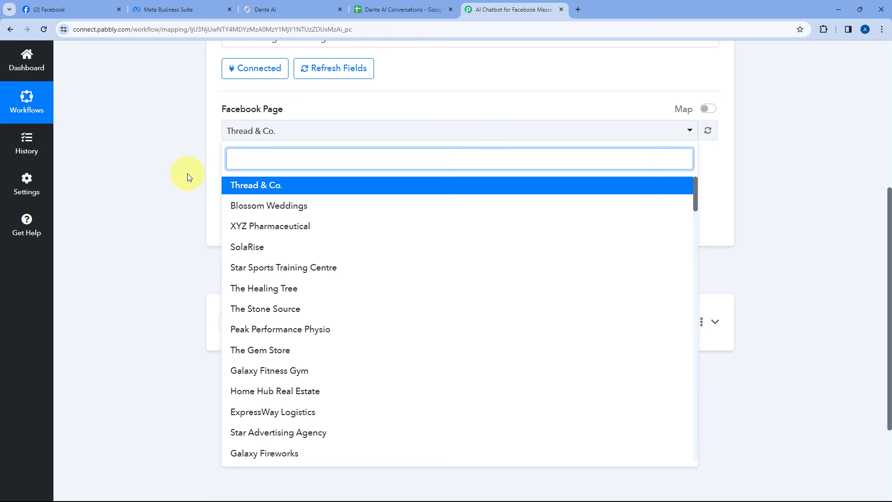
pyautogui.scroll(-5, 329, 216)
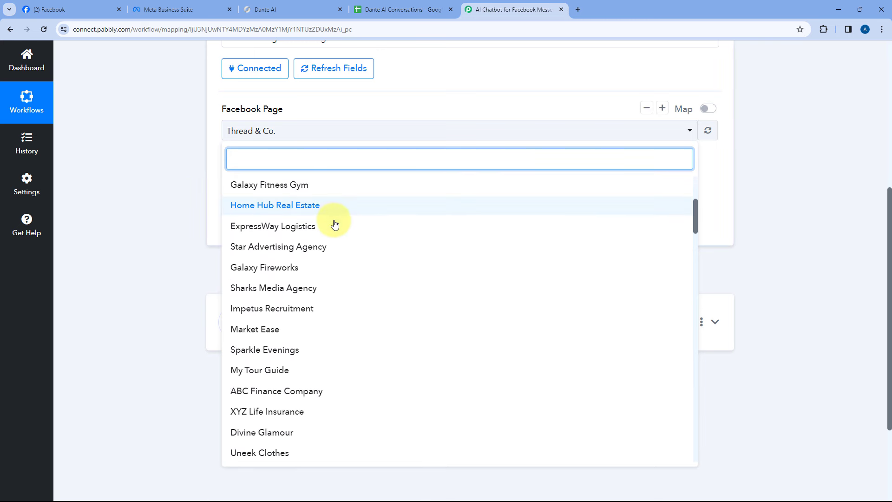
pyautogui.scroll(-4, 335, 225)
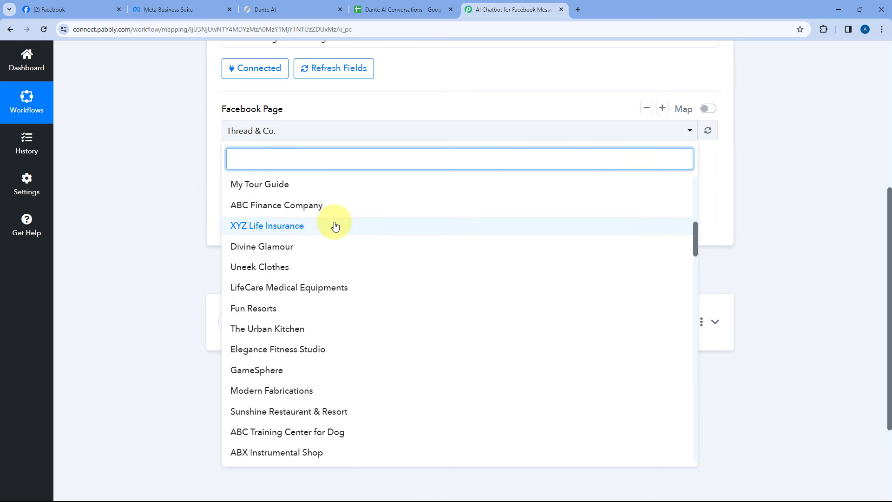
pyautogui.scroll(5, 292, 221)
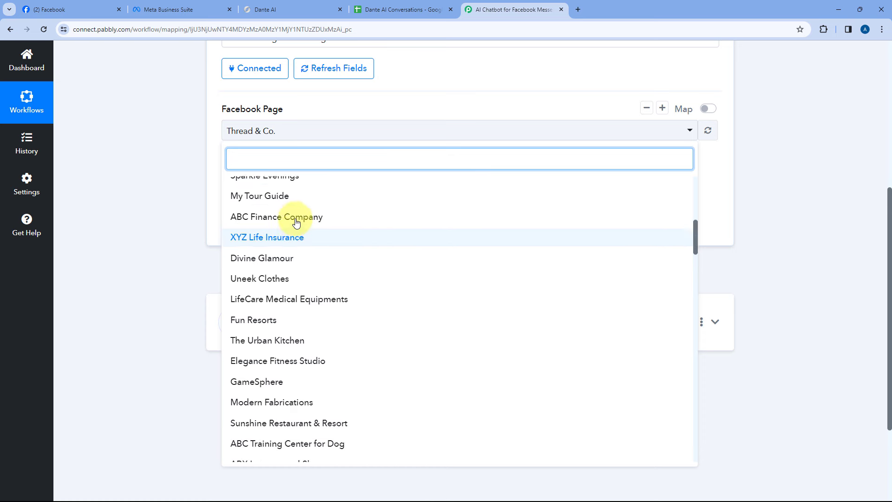
pyautogui.scroll(3, 293, 216)
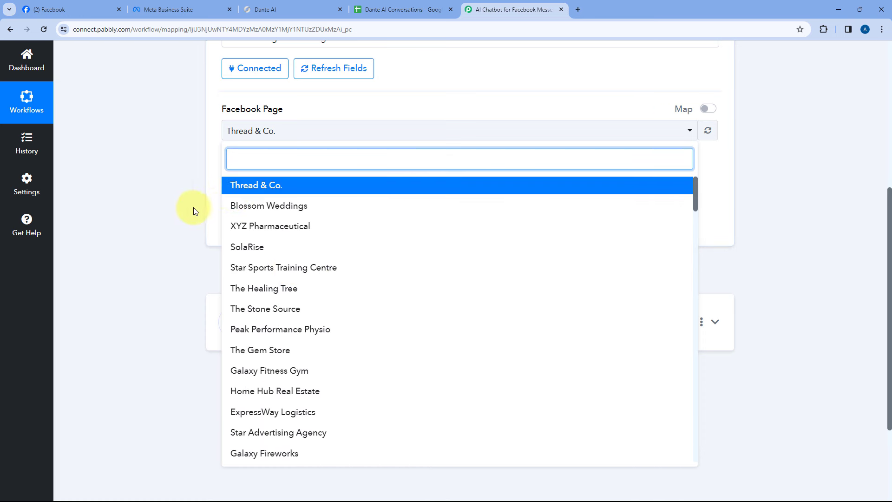
pyautogui.scroll(2, 187, 188)
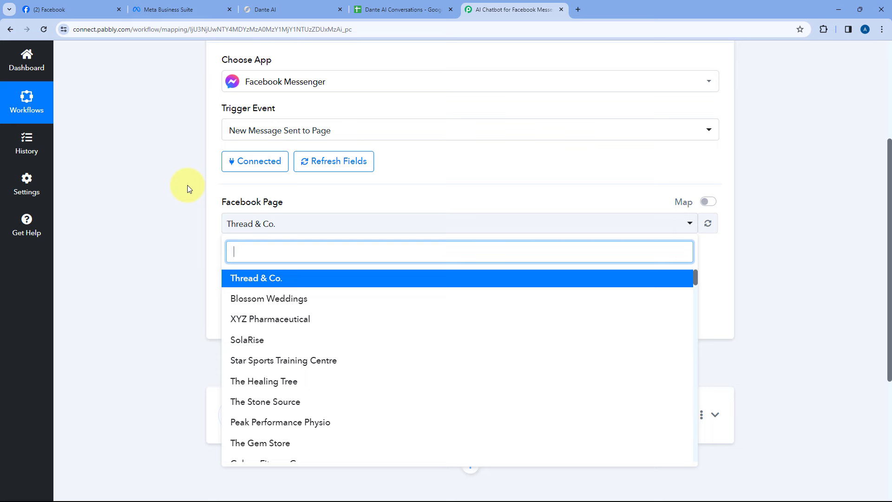
pyautogui.scroll(-1, 186, 188)
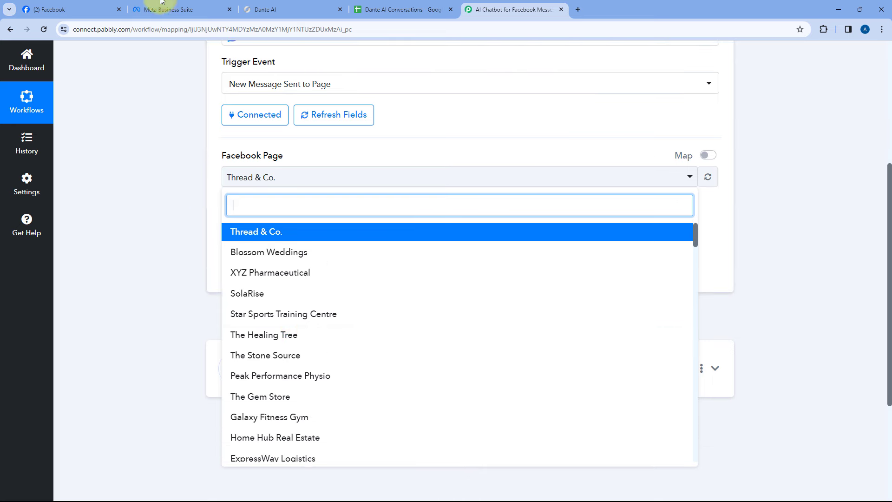
# Step: Check the page name on Facebook and set the trigger's Facebook Page to Green Pro Landscaping
pyautogui.click(93, 9)
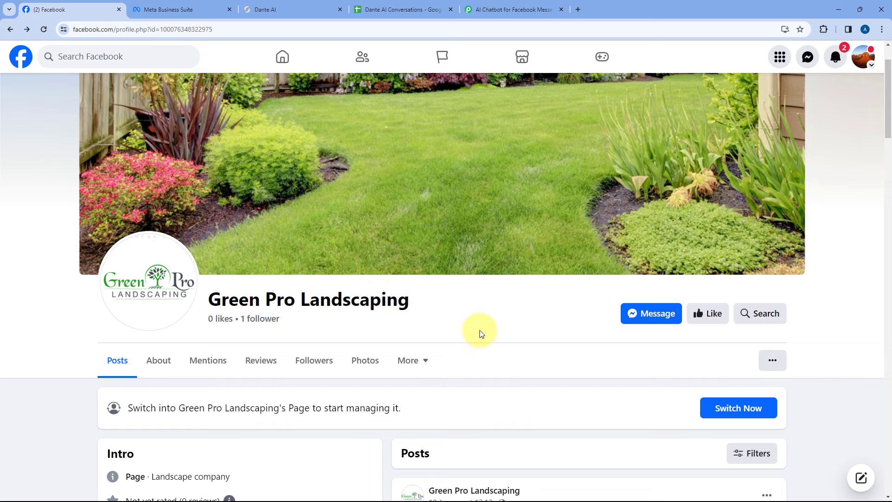
pyautogui.click(498, 4)
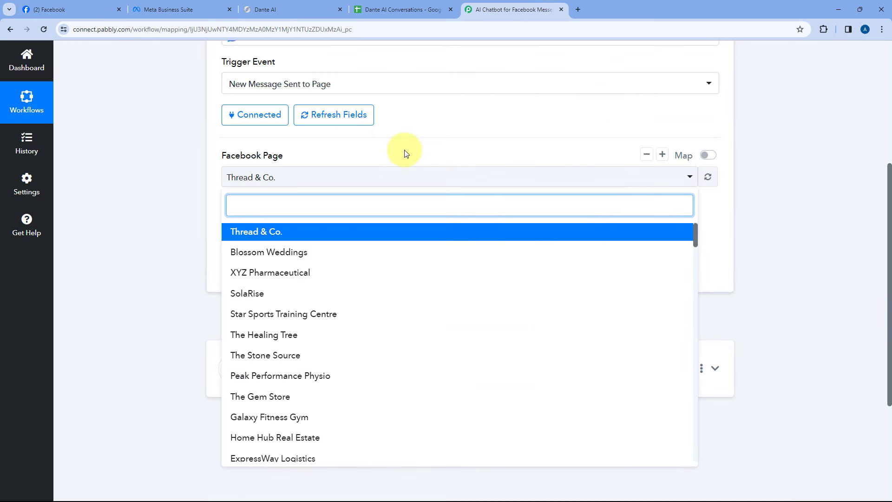
pyautogui.click(74, 7)
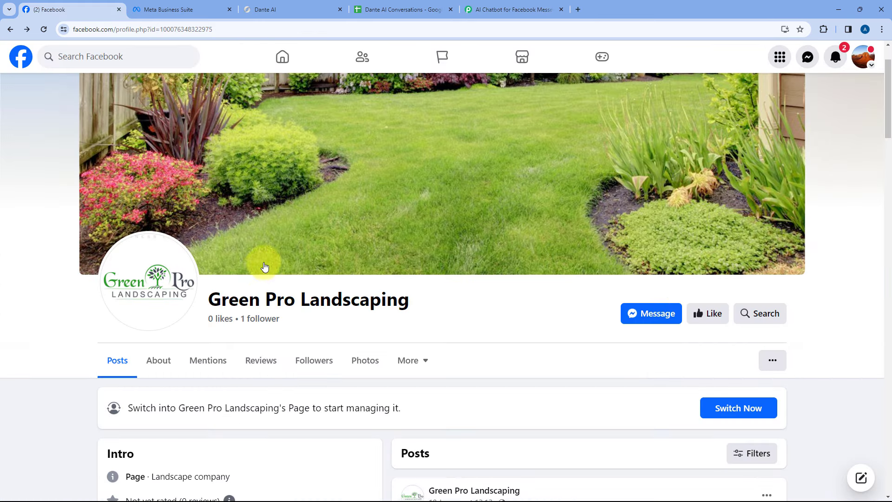
pyautogui.click(511, 5)
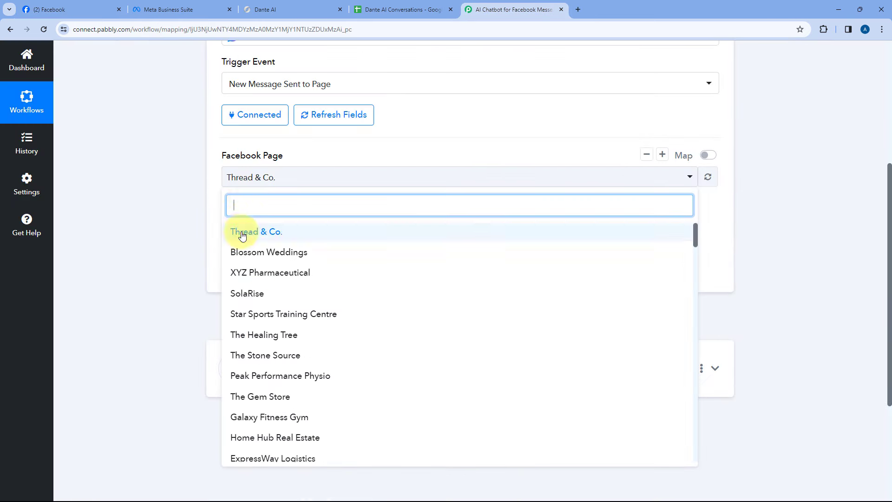
pyautogui.write('Gr')
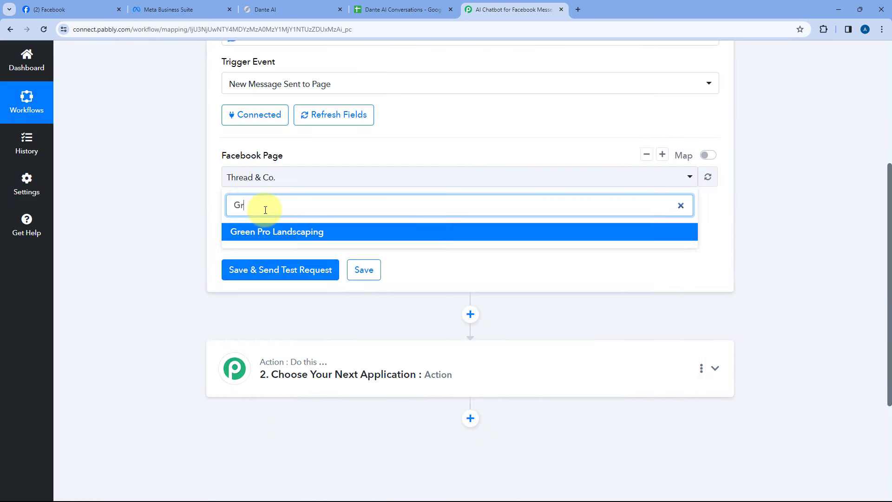
pyautogui.click(280, 231)
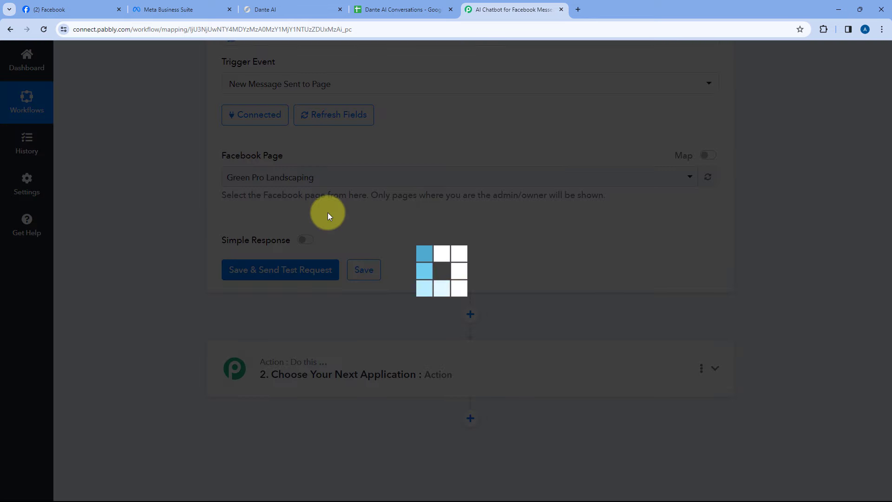
# Step: Save the trigger and send a test request to start listening for a webhook response
pyautogui.scroll(1, 325, 215)
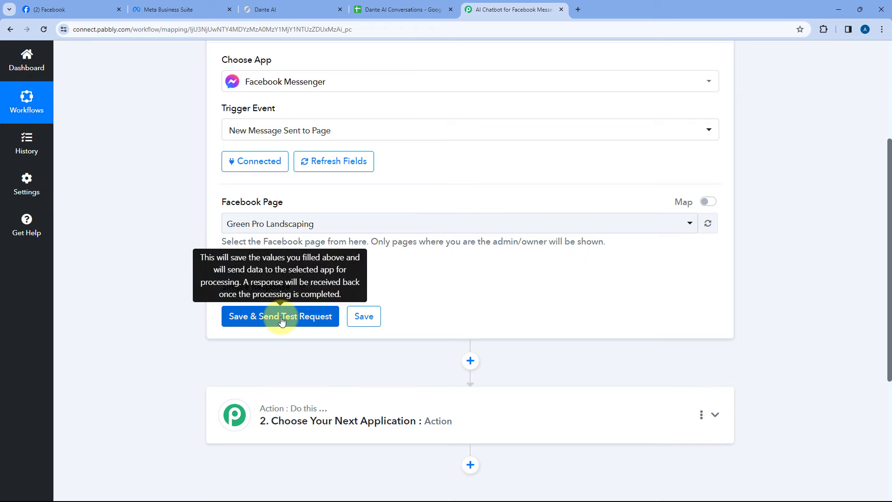
pyautogui.click(285, 316)
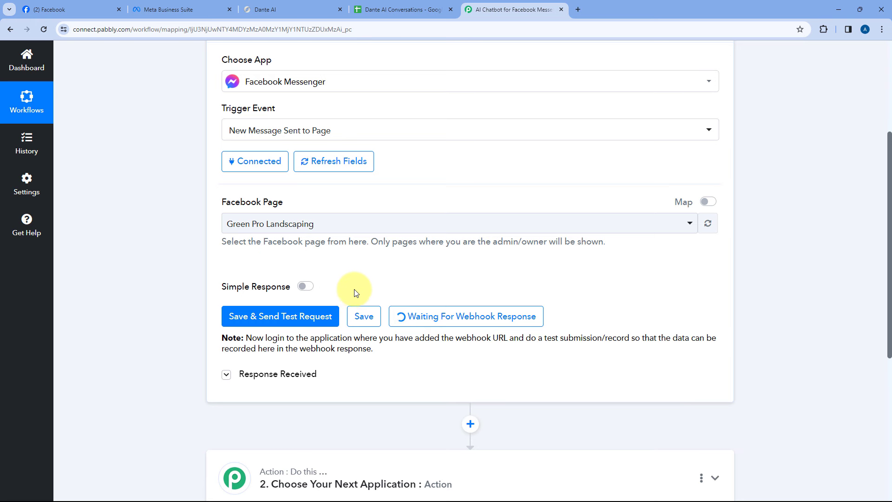
pyautogui.scroll(1, 504, 291)
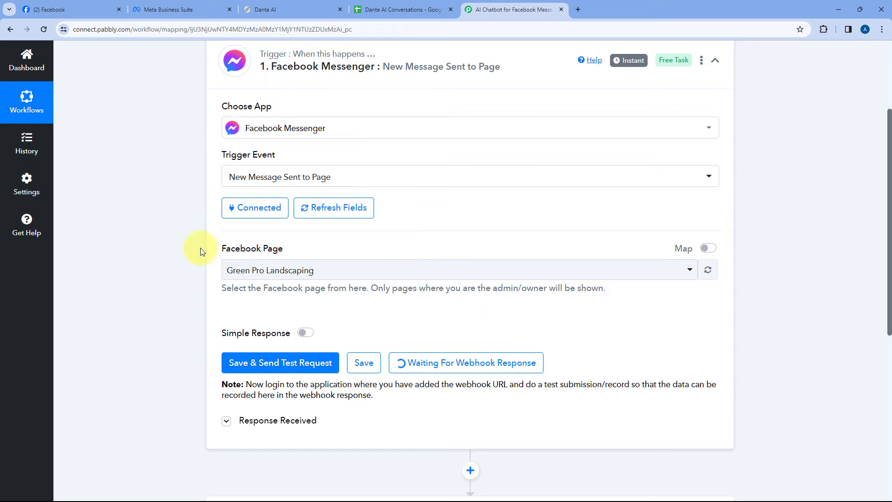
# Step: Switch to the incognito Facebook window showing the Green Pro Landscaping page and check which profile is signed in
pyautogui.click(106, 9)
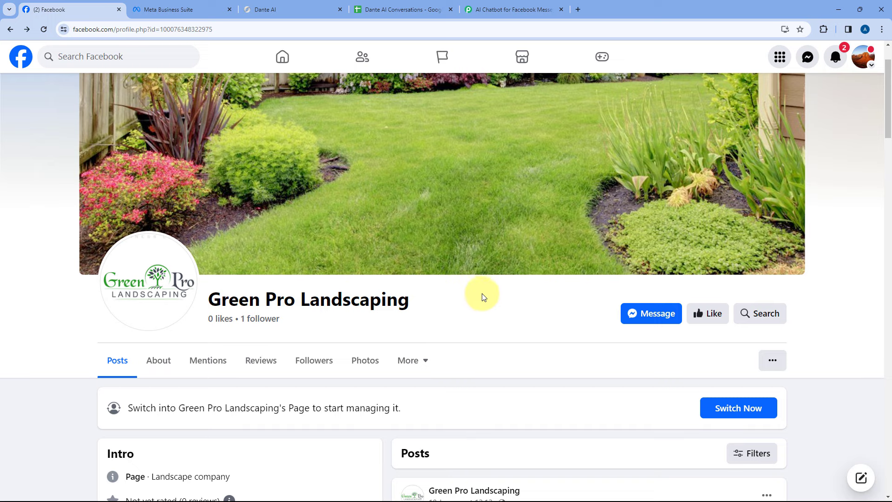
pyautogui.hotkey('alt', 'Tab')
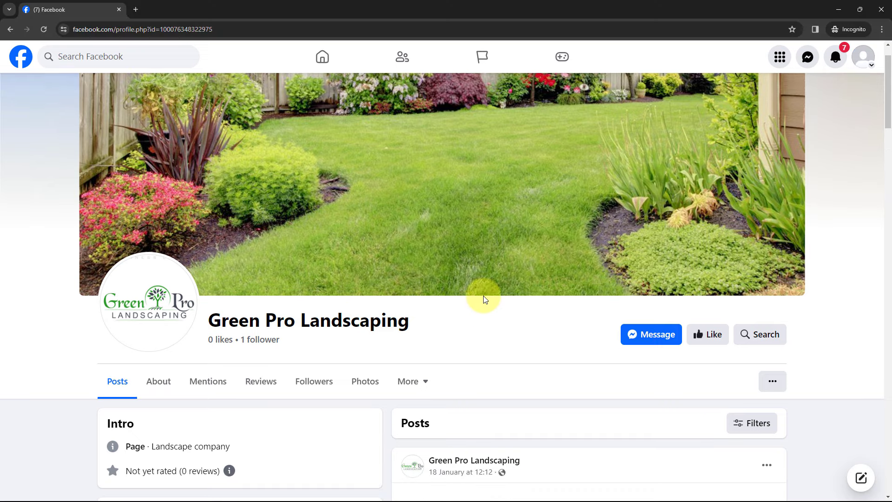
pyautogui.click(865, 64)
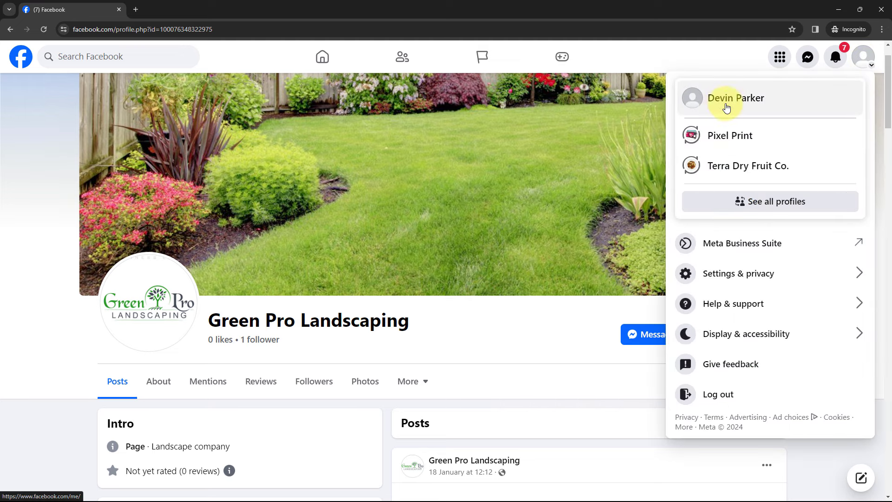
pyautogui.click(672, 60)
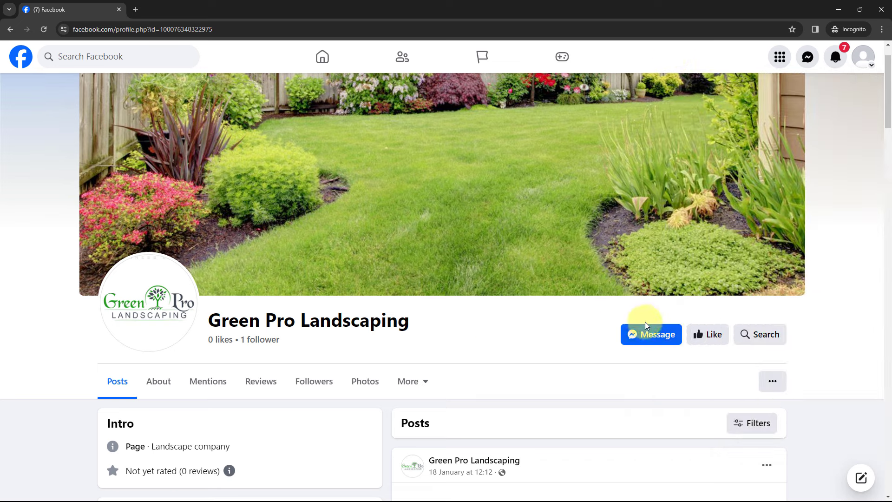
# Step: Open the Messenger chat with Green Pro Landscaping and send the message "What is landscaping?"
pyautogui.click(649, 338)
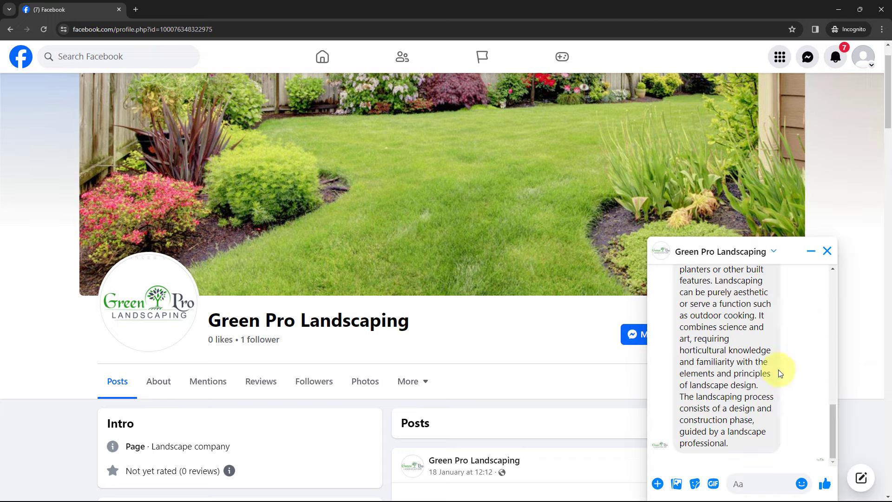
pyautogui.scroll(5, 771, 365)
pyautogui.scroll(2, 770, 363)
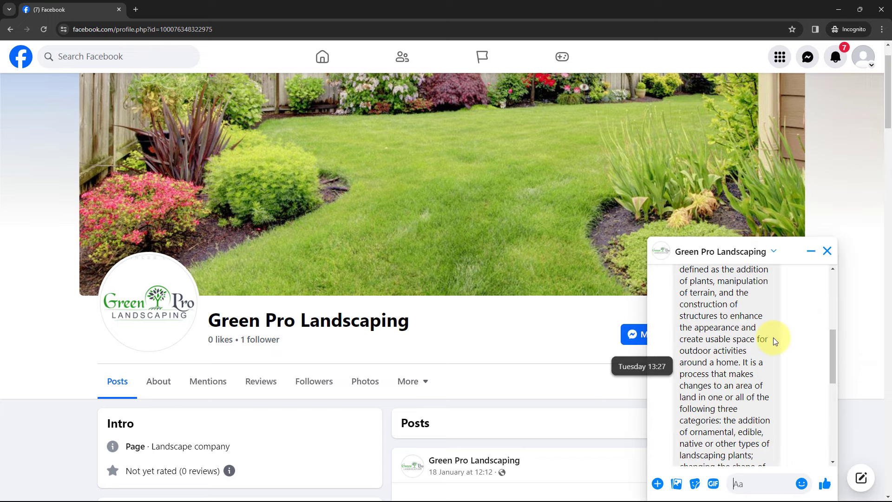
pyautogui.scroll(-6, 773, 337)
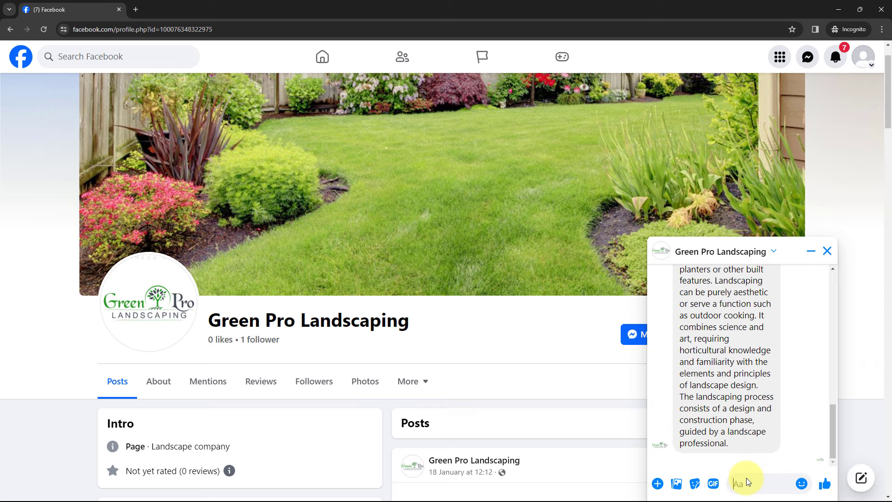
pyautogui.write('What is landscaping?')
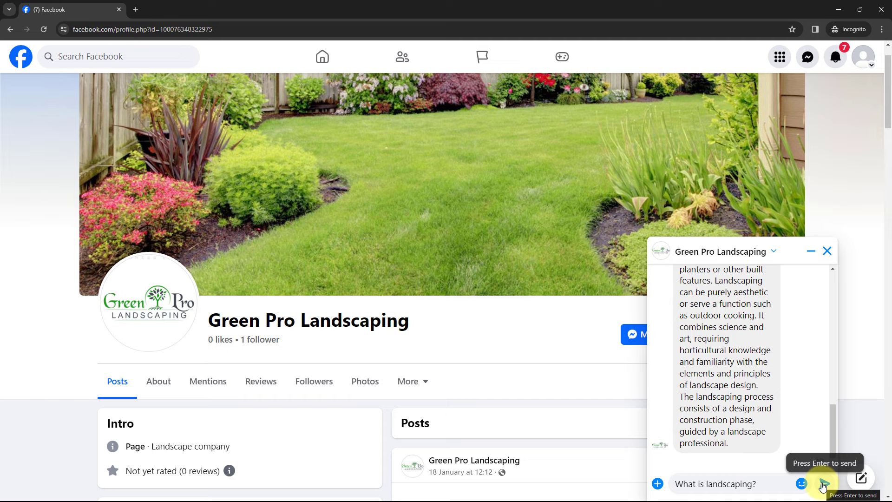
pyautogui.click(822, 485)
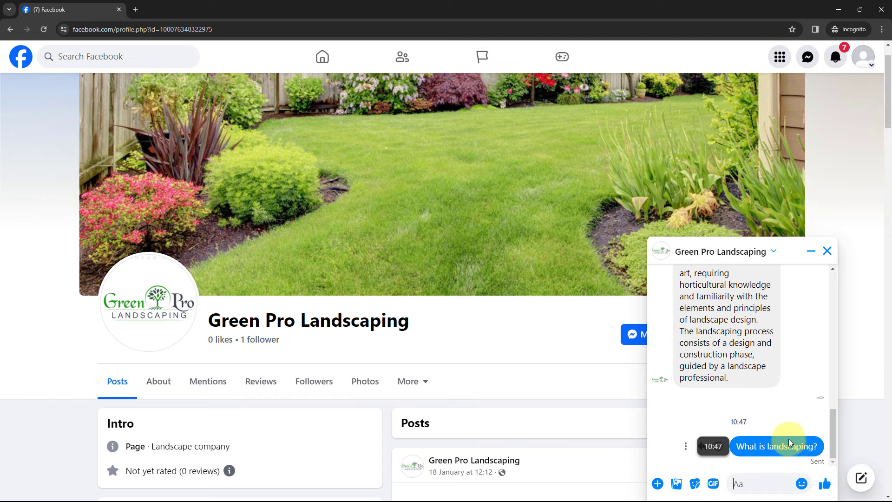
# Step: Recheck the profile that sent the message and return to the main browser window
pyautogui.click(865, 55)
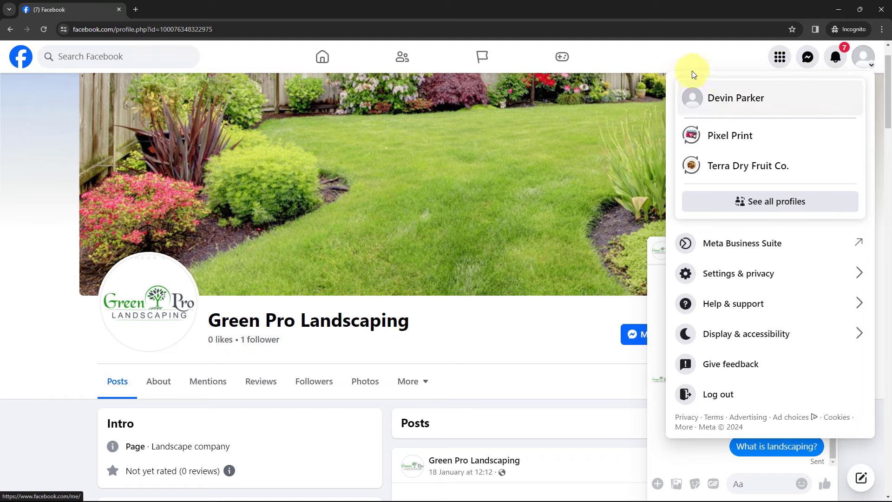
pyautogui.click(656, 59)
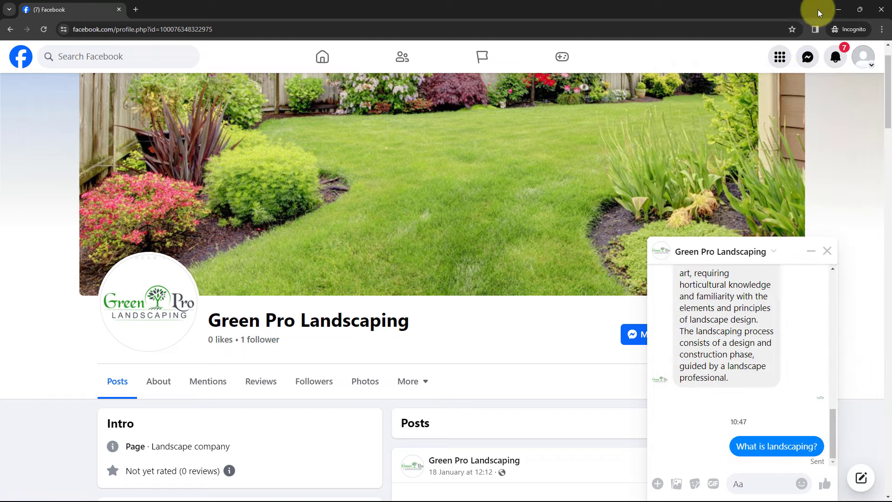
pyautogui.click(835, 11)
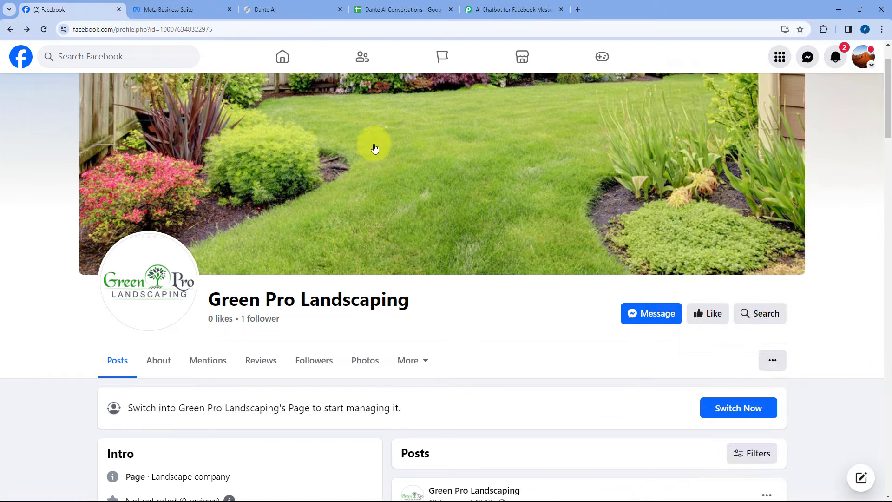
# Step: Check the incoming message in the Meta Business Suite inbox and review the sender's name in the trigger response captured in Pabbly Connect
pyautogui.click(182, 9)
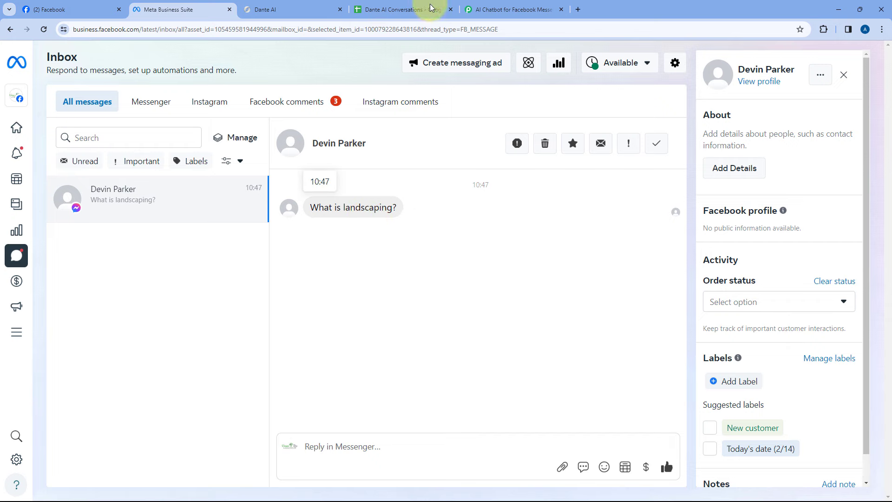
pyautogui.click(490, 4)
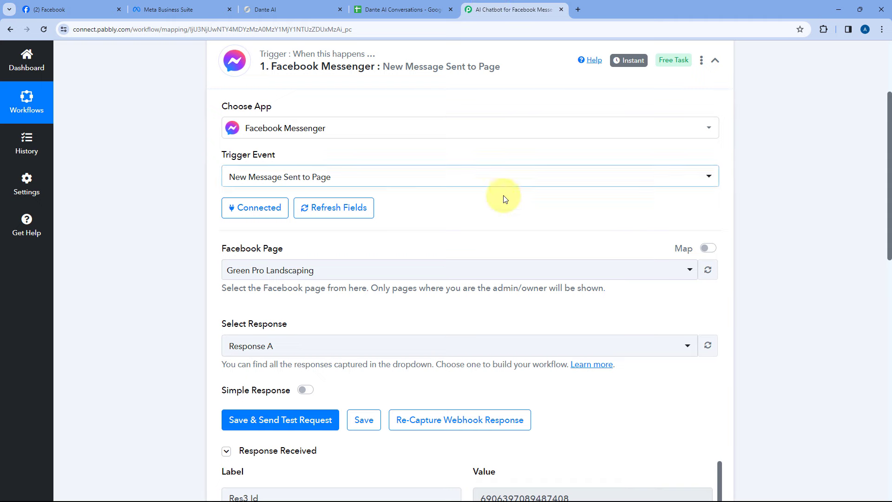
pyautogui.scroll(-6, 493, 220)
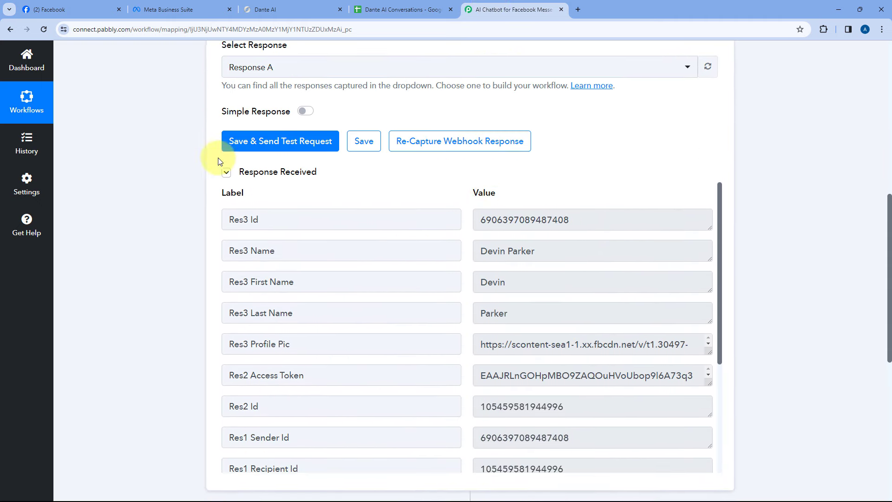
pyautogui.scroll(-1, 462, 166)
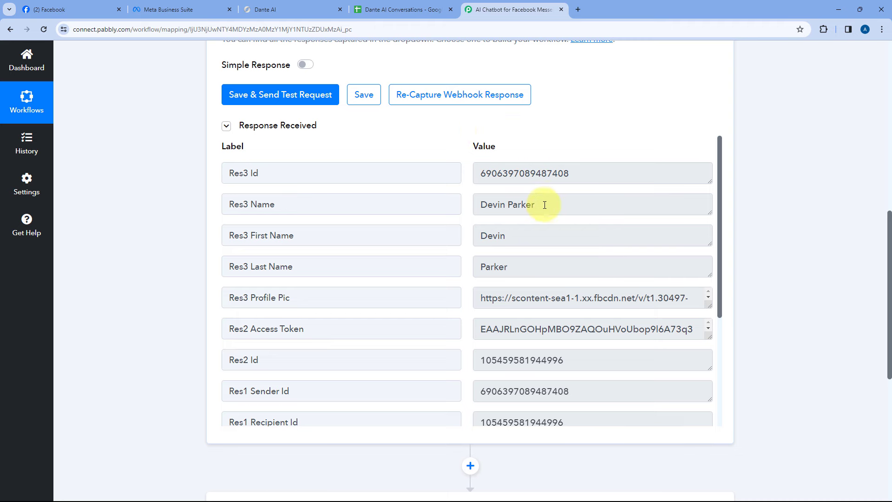
pyautogui.moveTo(539, 201); pyautogui.dragTo(469, 199)
pyautogui.click(467, 201)
pyautogui.scroll(-3, 466, 204)
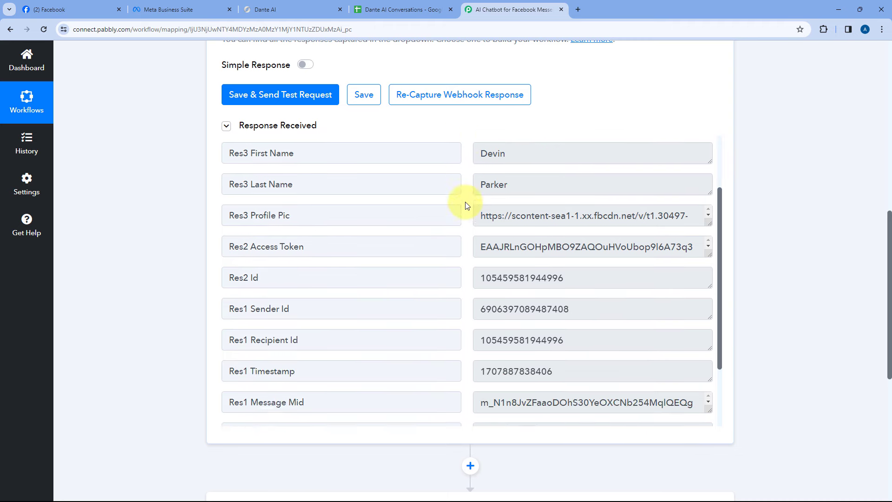
# Step: Examine the Res1 Sender Id field and its value in the captured trigger response
pyautogui.scroll(-1, 466, 205)
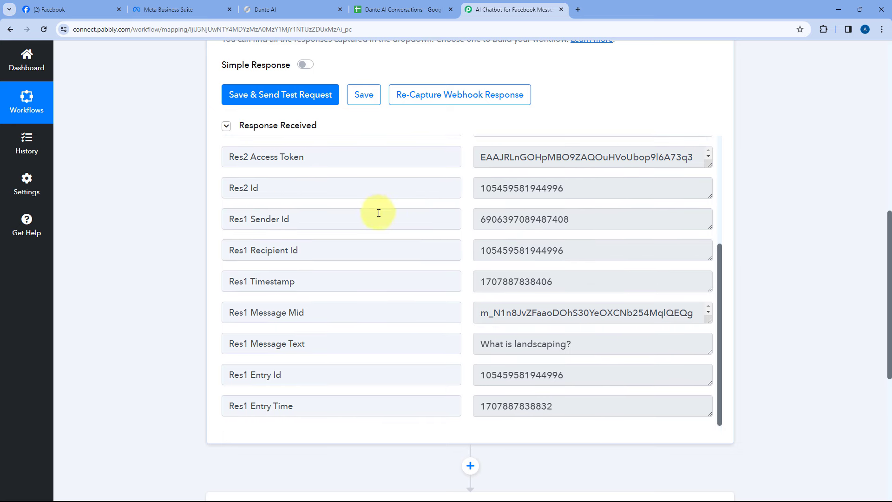
pyautogui.moveTo(293, 219); pyautogui.dragTo(252, 217)
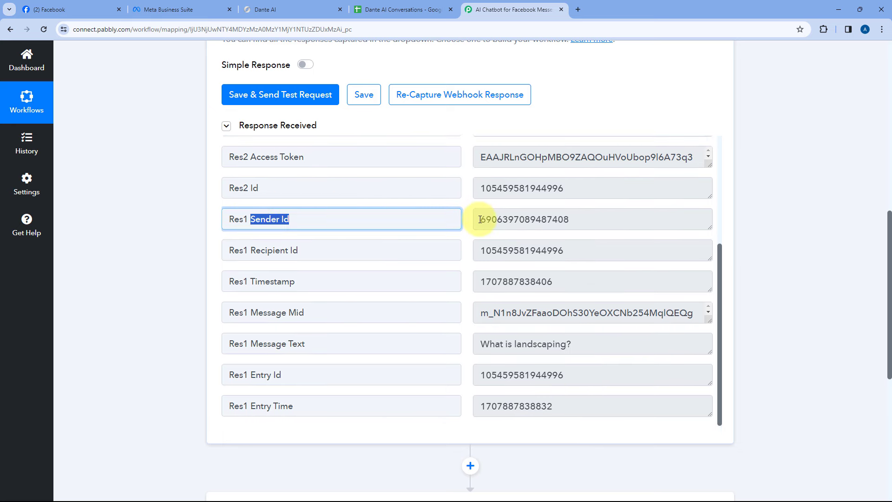
pyautogui.moveTo(480, 219); pyautogui.dragTo(587, 219)
pyautogui.click(584, 218)
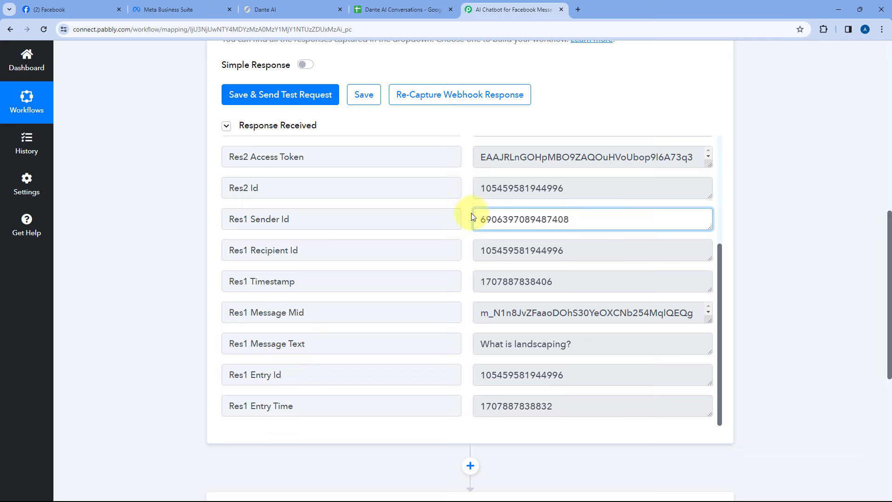
pyautogui.moveTo(478, 219); pyautogui.dragTo(573, 220)
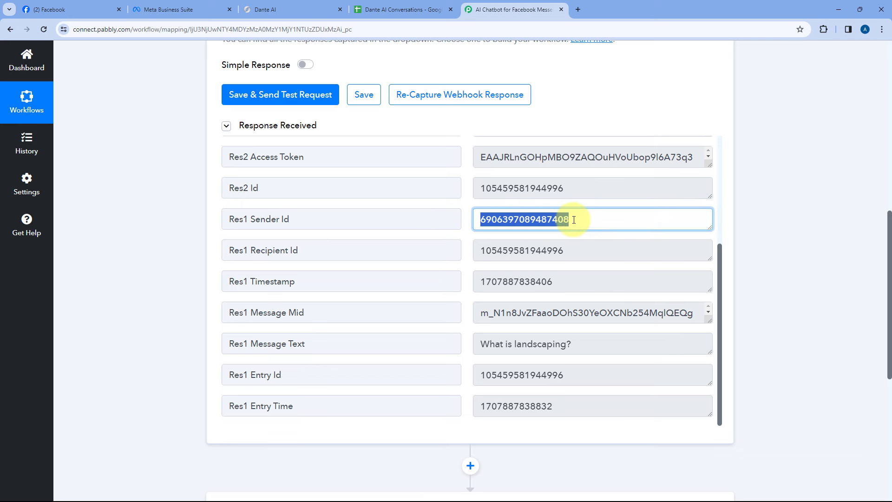
pyautogui.click(468, 222)
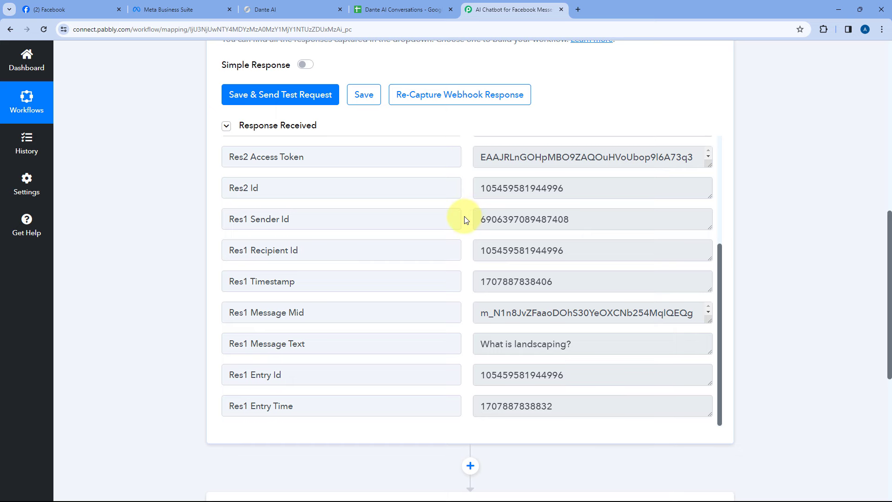
# Step: Examine the Res1 Message Text field in the captured response and compare it with the message in the Meta Business Suite inbox
pyautogui.scroll(-2, 466, 220)
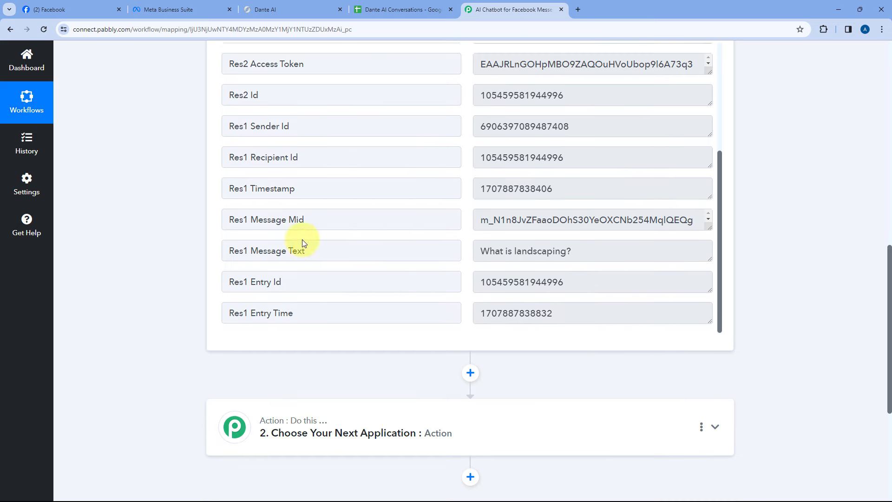
pyautogui.moveTo(326, 255); pyautogui.dragTo(249, 251)
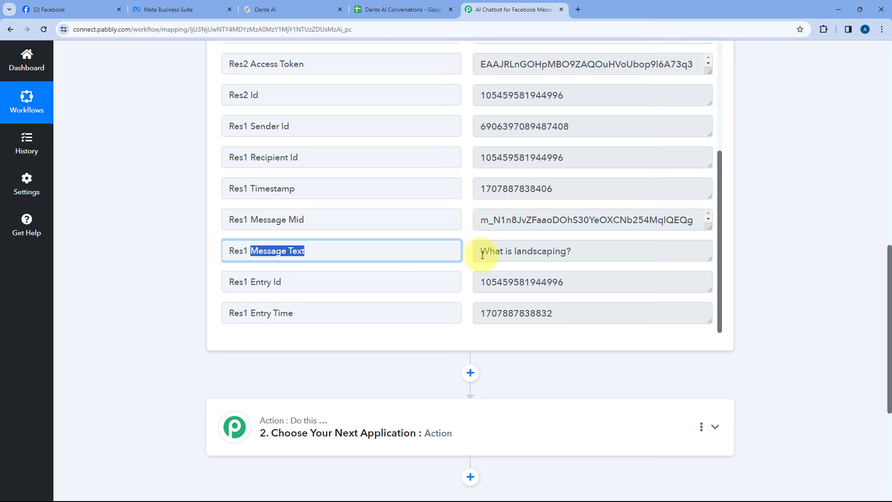
pyautogui.moveTo(480, 251); pyautogui.dragTo(572, 250)
pyautogui.click(569, 250)
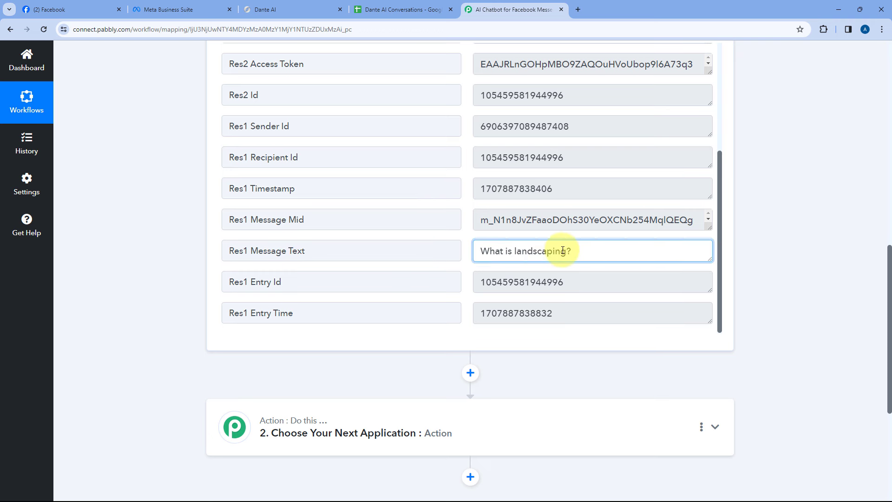
pyautogui.click(467, 219)
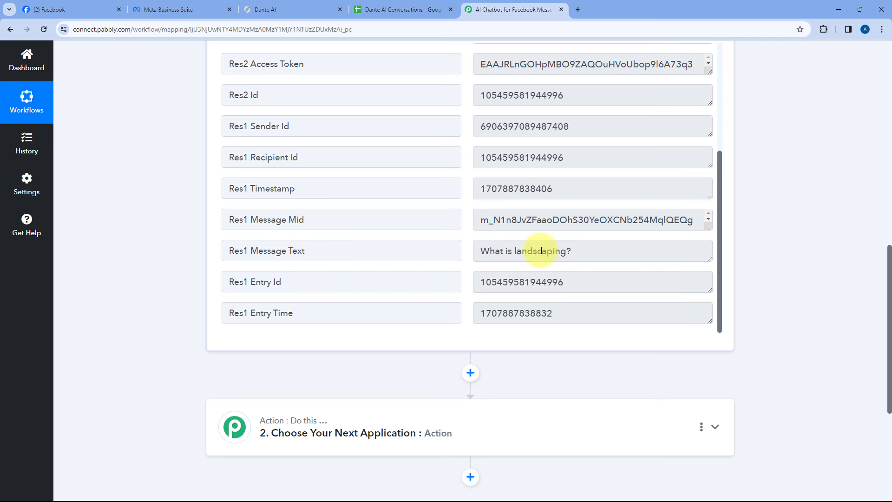
pyautogui.click(207, 5)
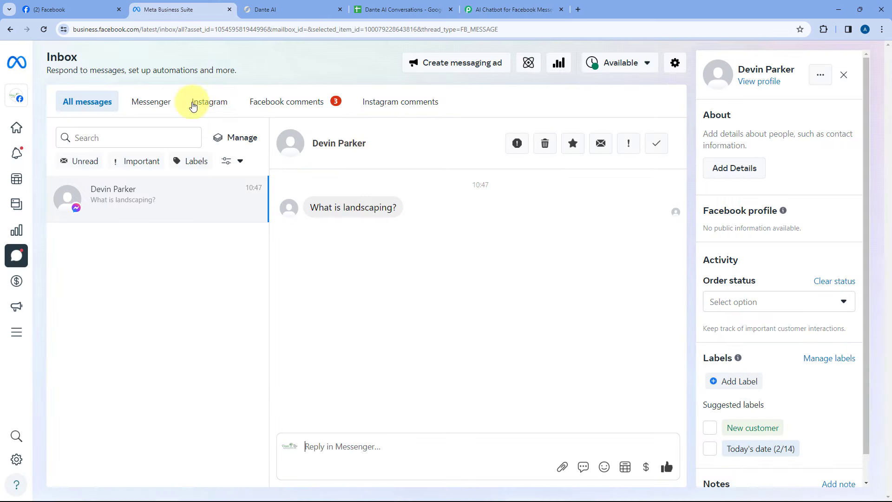
pyautogui.click(481, 4)
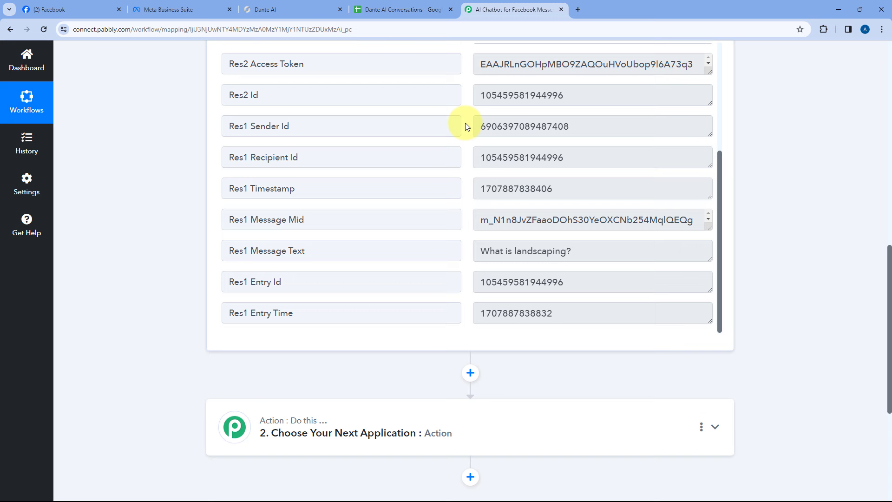
# Step: Look at the Green Pro Landscaping Facebook page and the Dante AI chatbot dashboard, and return to the Pabbly Connect workflow
pyautogui.click(77, 7)
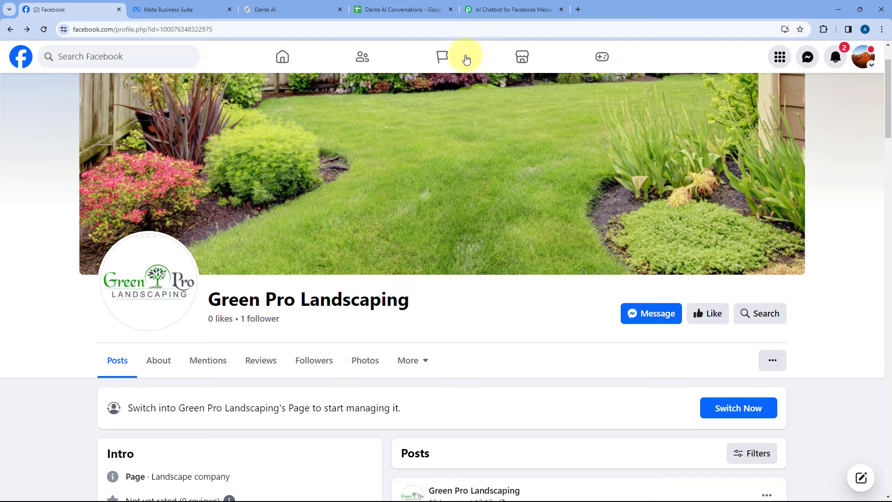
pyautogui.click(478, 10)
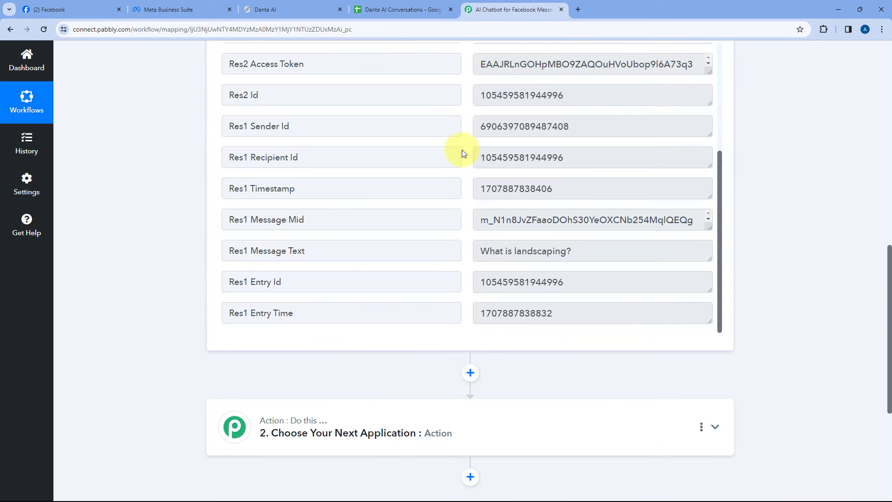
pyautogui.hotkey('ctrl', '1')
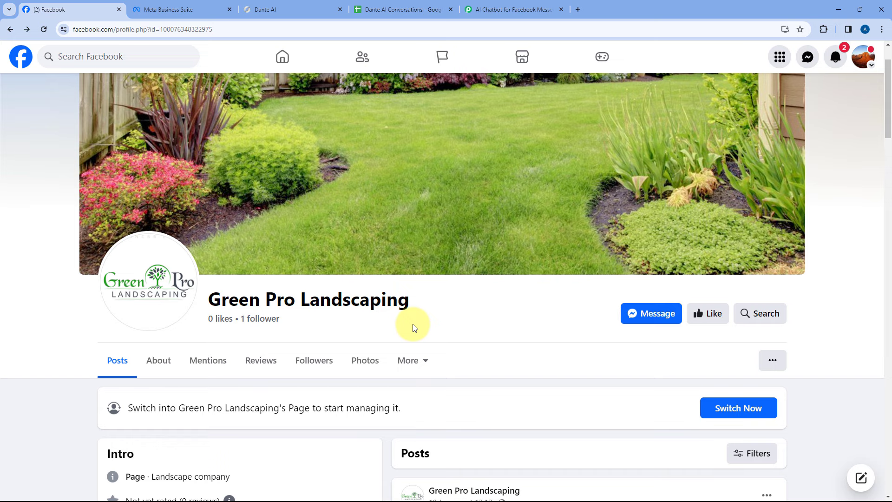
pyautogui.click(278, 9)
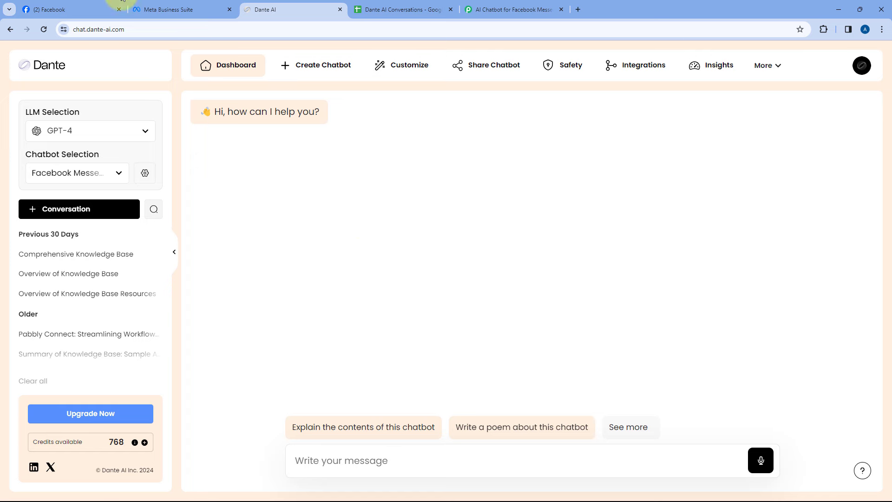
pyautogui.click(88, 8)
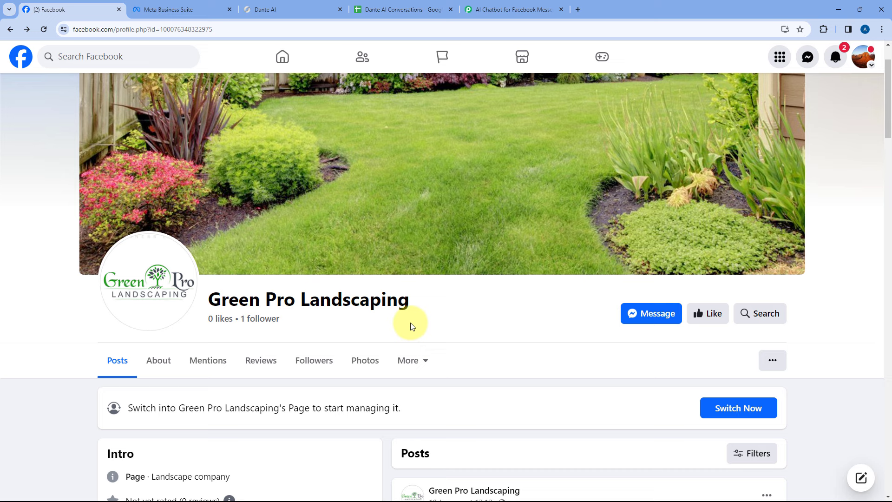
pyautogui.click(505, 4)
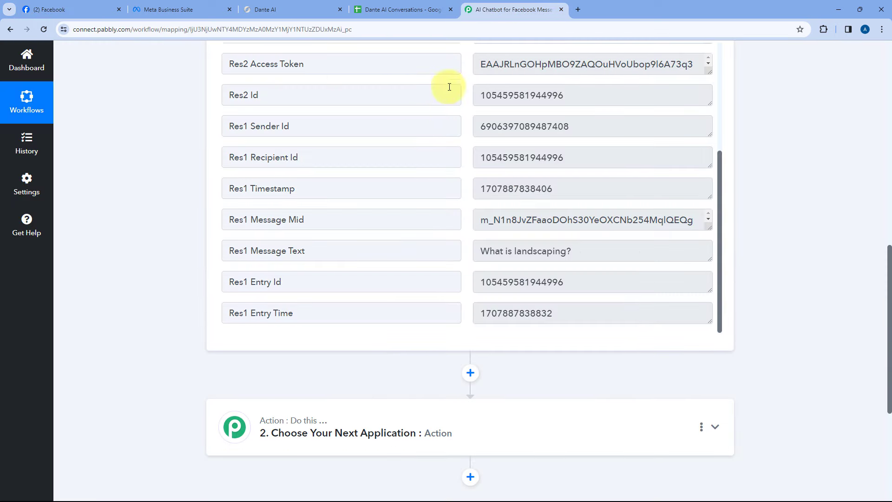
# Step: Review the sender and message fields throughout the Facebook Messenger trigger's captured response
pyautogui.scroll(-1, 181, 190)
pyautogui.scroll(-1, 180, 191)
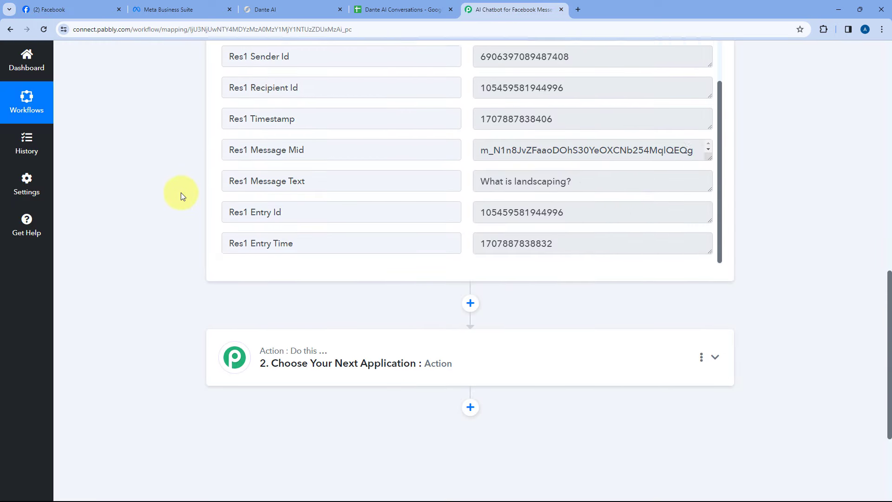
pyautogui.scroll(3, 181, 194)
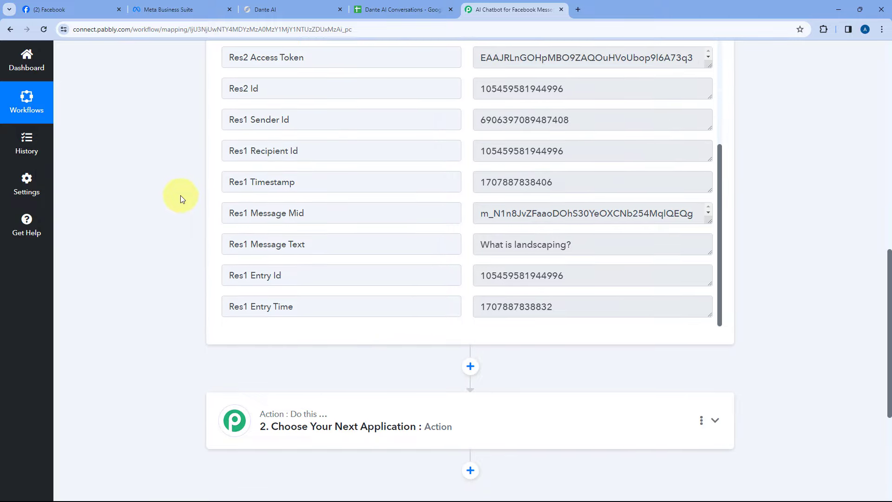
pyautogui.scroll(1, 481, 149)
pyautogui.scroll(3, 479, 154)
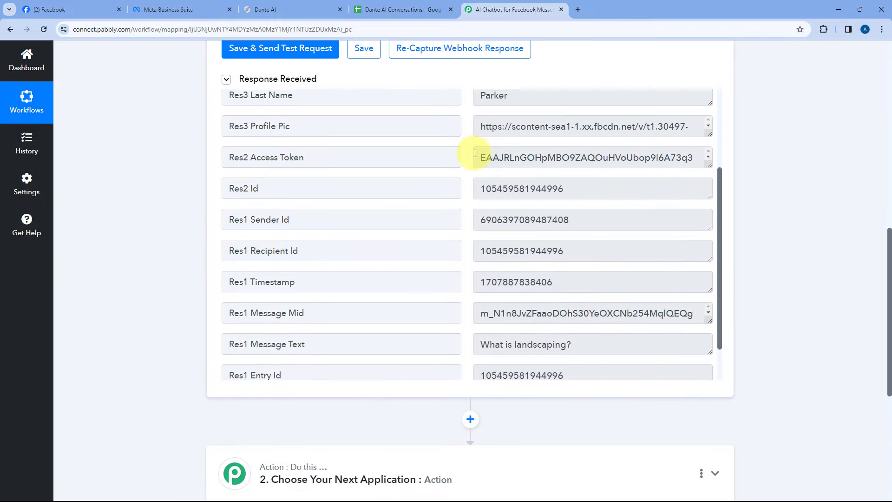
pyautogui.scroll(-2, 459, 165)
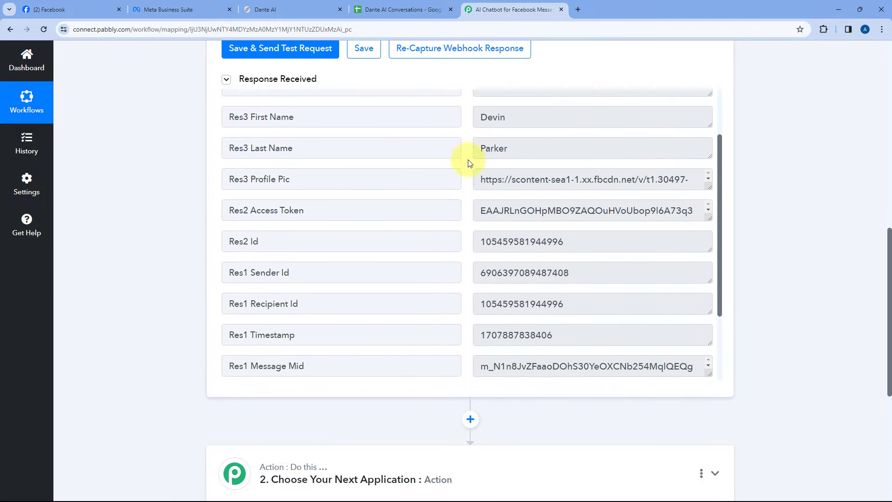
pyautogui.scroll(3, 466, 159)
pyautogui.scroll(-1, 442, 154)
pyautogui.scroll(-1, 460, 184)
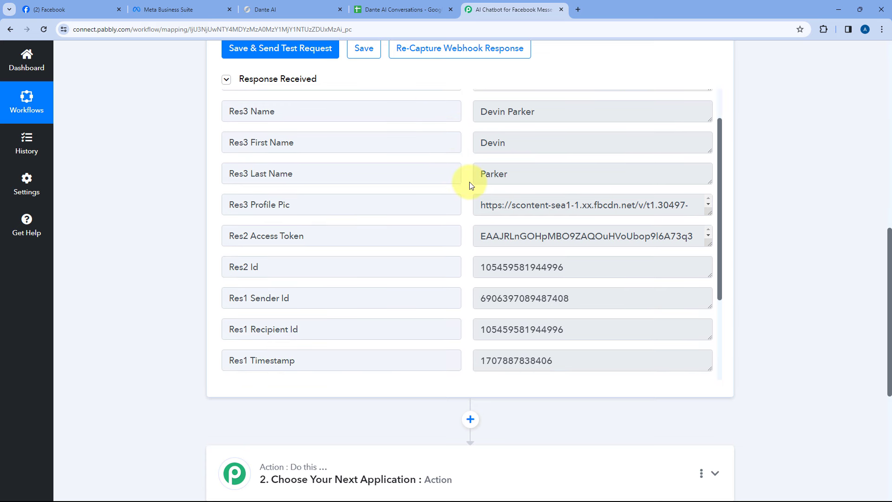
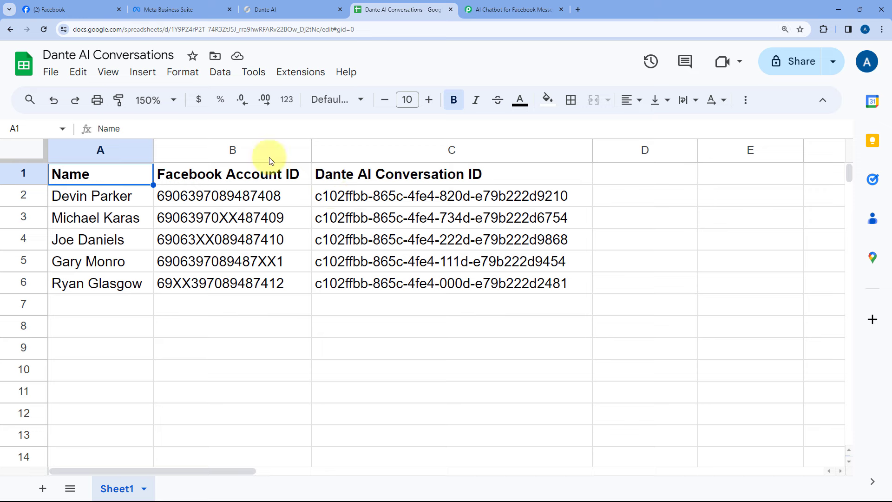
# Step: Examine the Name, Facebook Account ID and Dante AI Conversation ID columns of the Dante AI Conversations sheet, checking them against the Facebook page and trigger response
pyautogui.click(105, 4)
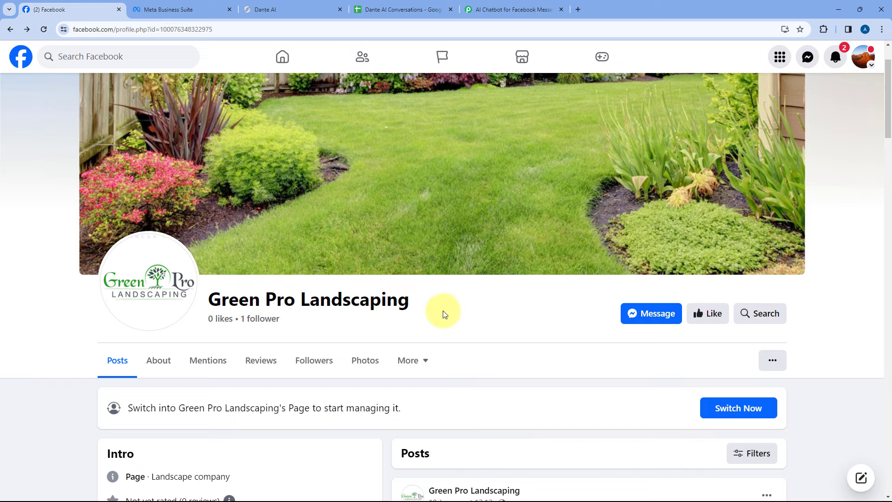
pyautogui.click(404, 9)
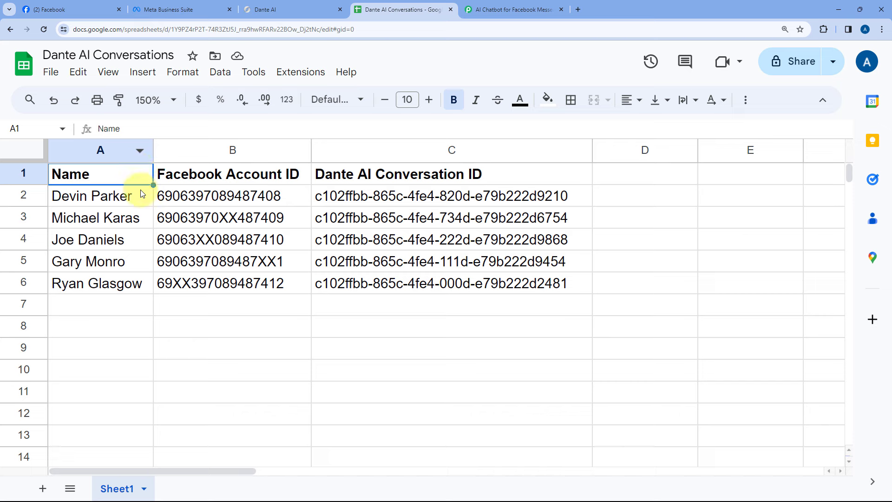
pyautogui.click(112, 308)
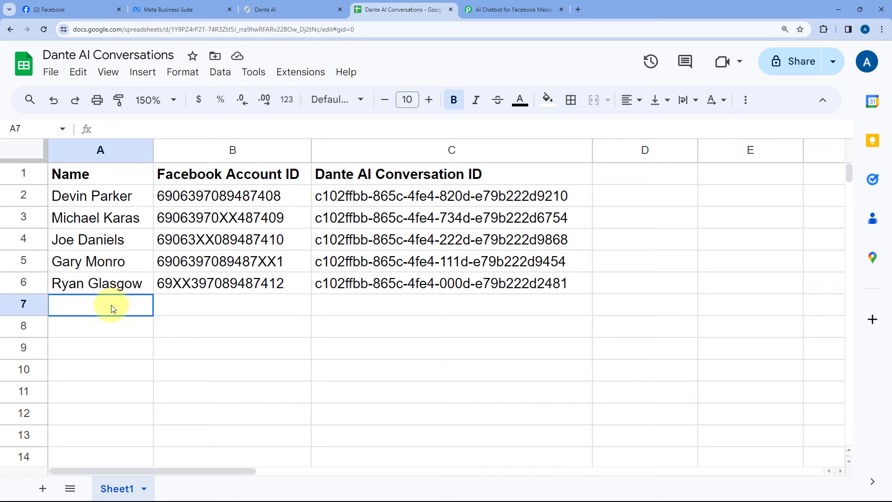
pyautogui.click(233, 307)
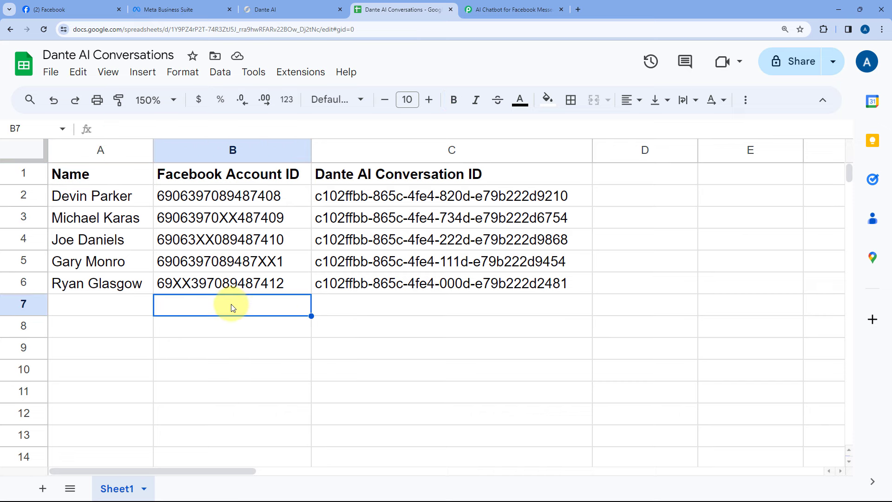
pyautogui.click(388, 311)
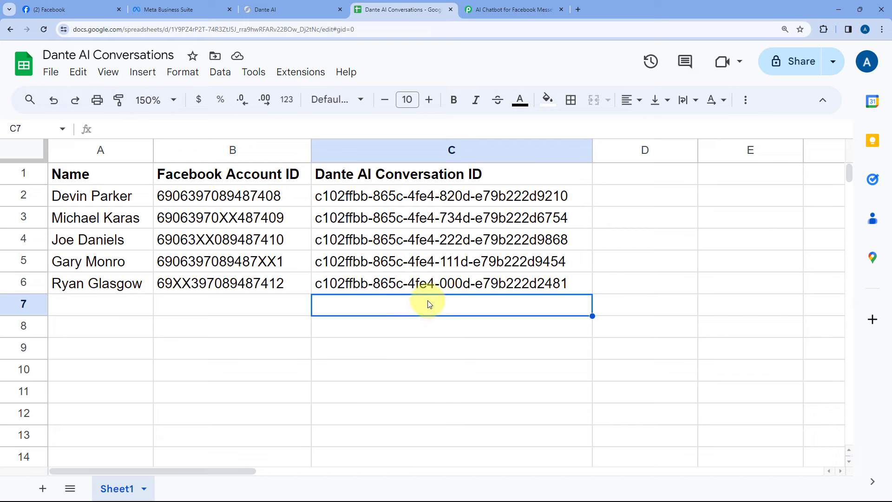
pyautogui.click(511, 9)
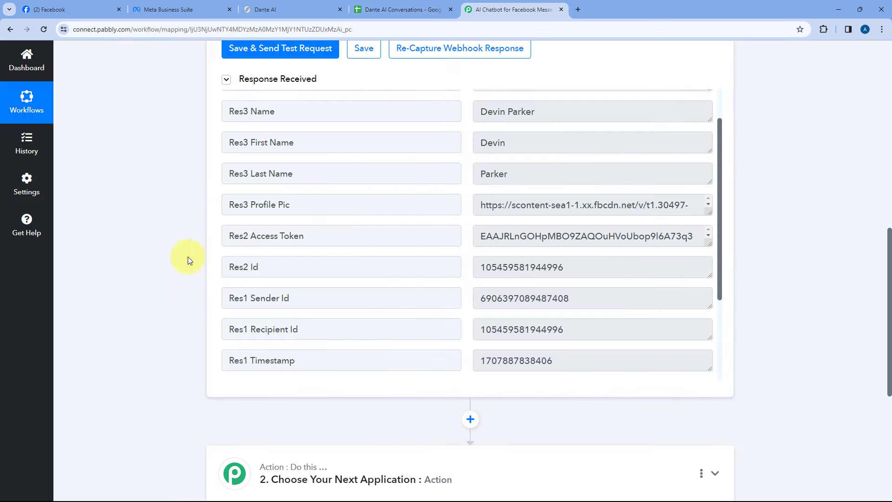
pyautogui.click(374, 9)
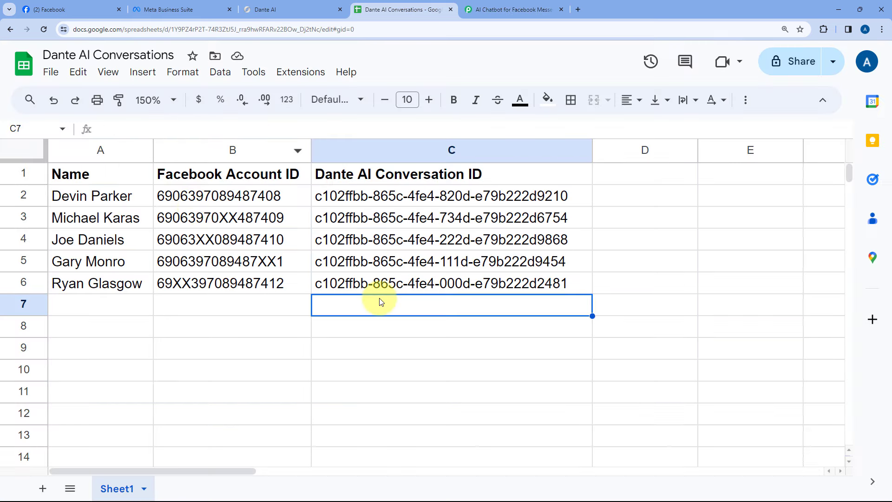
# Step: Compare the trigger's captured sender details with the Green Pro Landscaping page and the Facebook Account ID column of the Dante AI Conversations sheet
pyautogui.click(484, 5)
pyautogui.scroll(3, 192, 114)
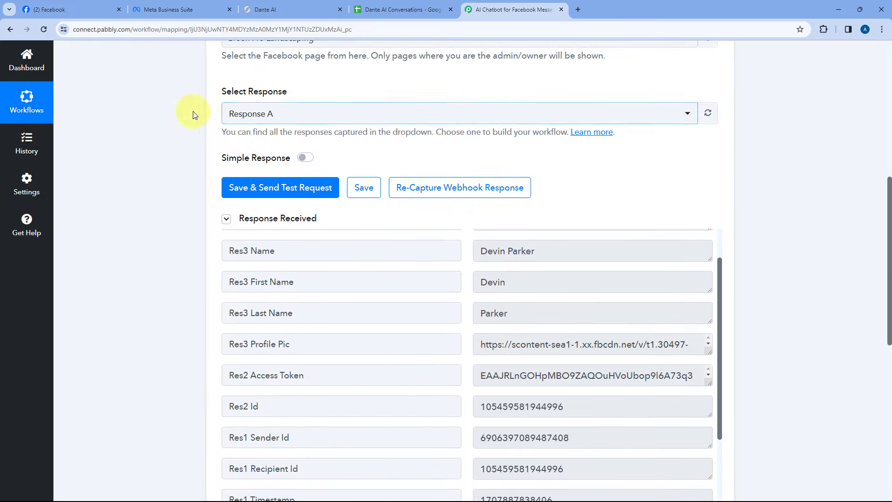
pyautogui.click(83, 9)
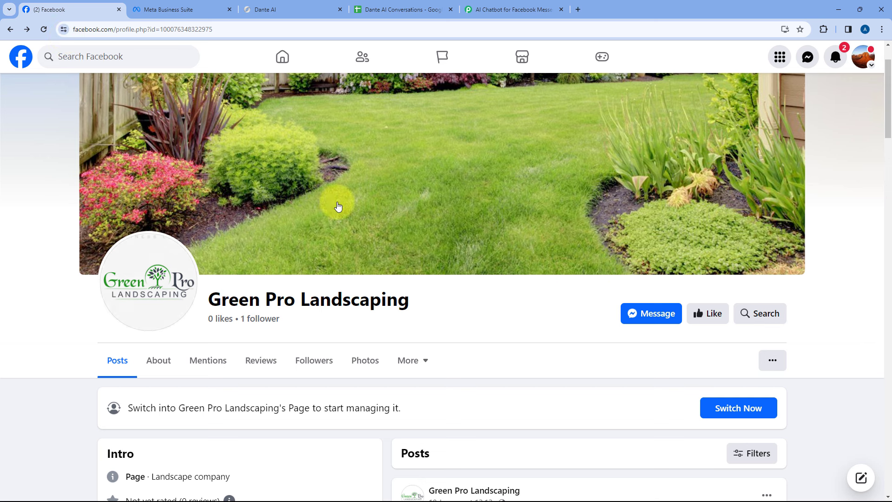
pyautogui.click(385, 4)
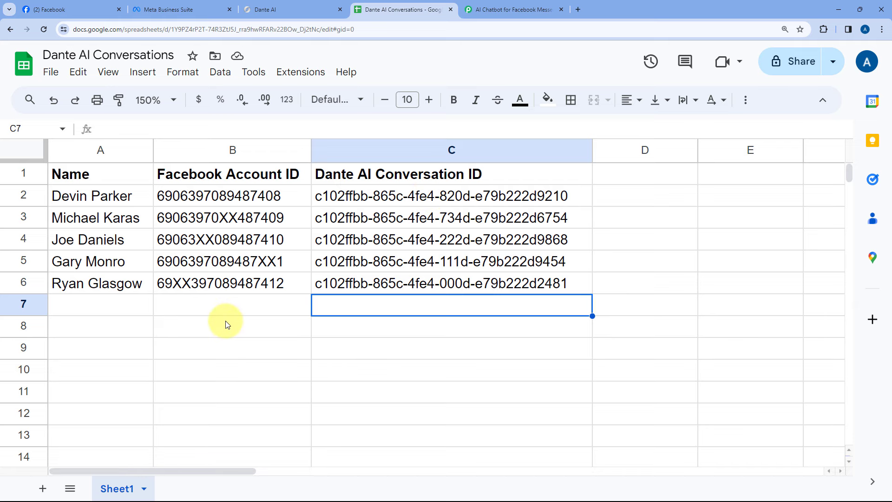
pyautogui.click(59, 5)
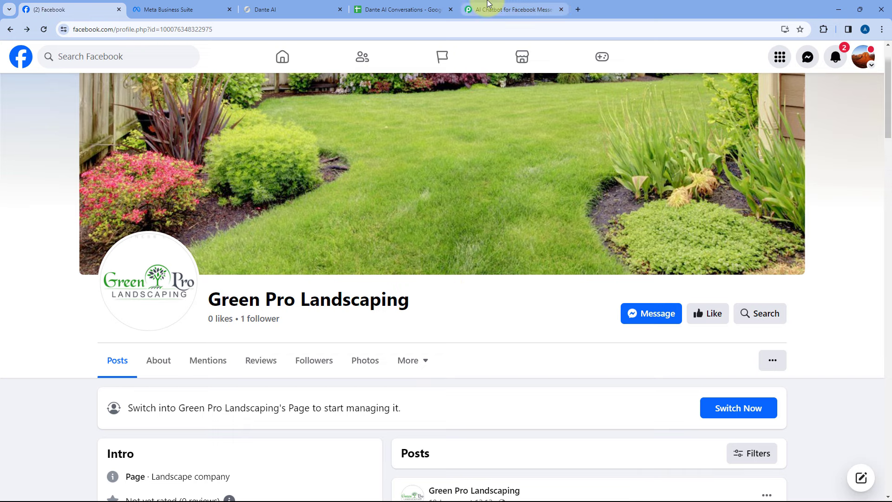
pyautogui.click(441, 8)
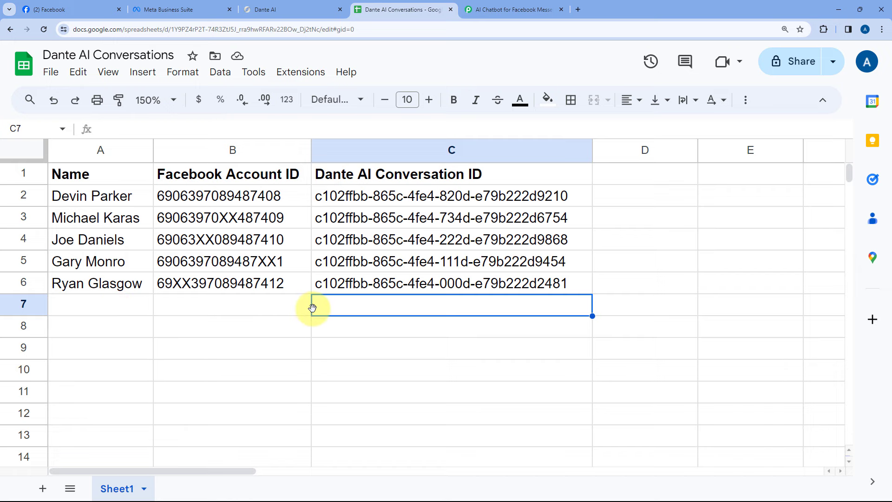
pyautogui.click(516, 7)
pyautogui.scroll(-3, 441, 145)
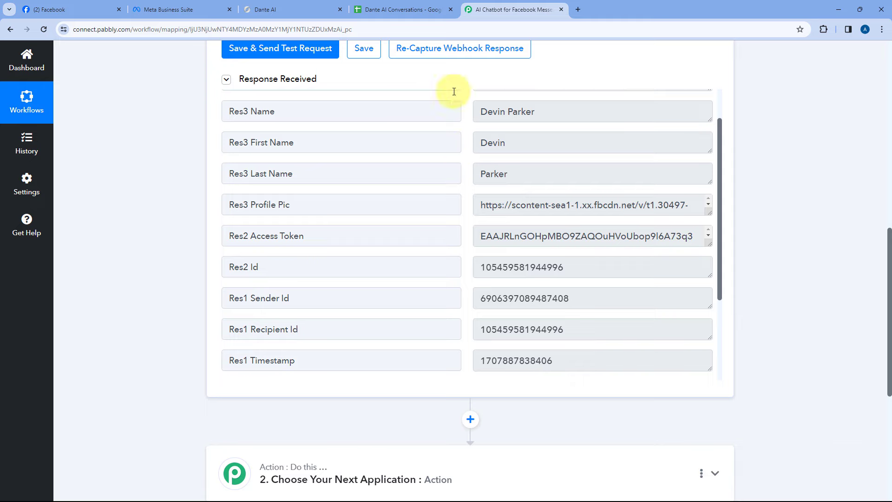
pyautogui.click(381, 6)
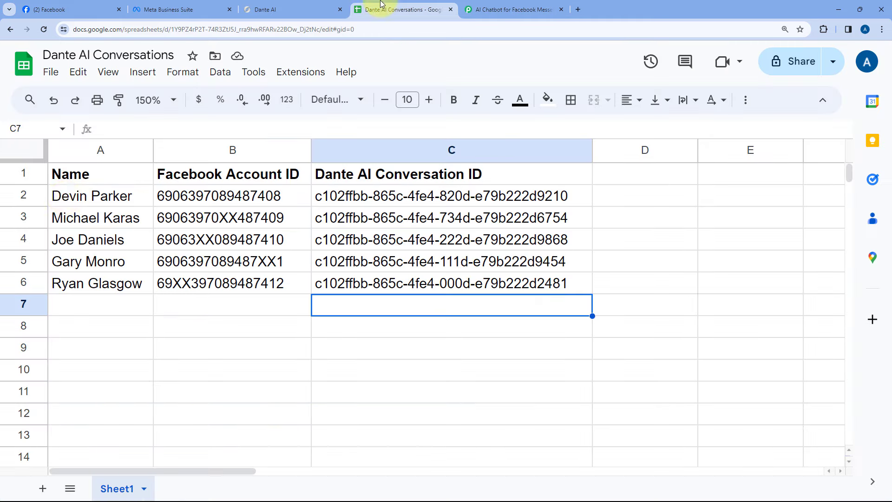
pyautogui.click(511, 7)
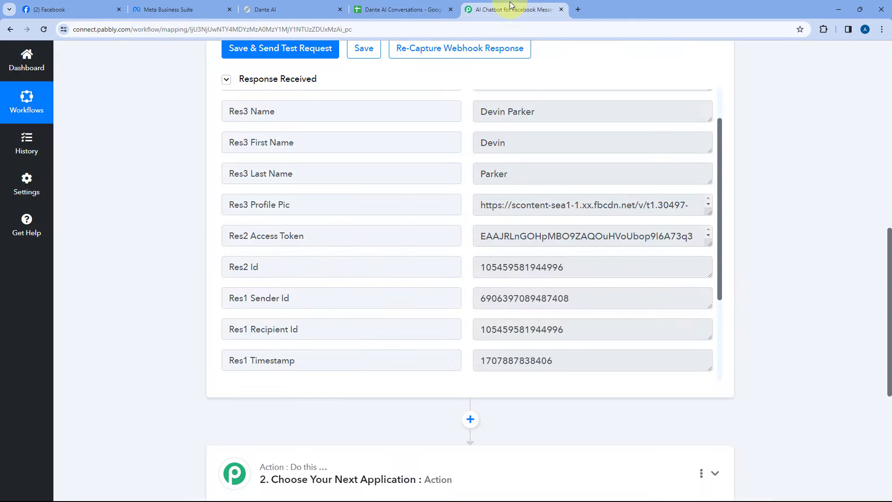
# Step: Choose Google Sheets as the app for the workflow's second step, the action after the Facebook Messenger trigger
pyautogui.scroll(-5, 466, 75)
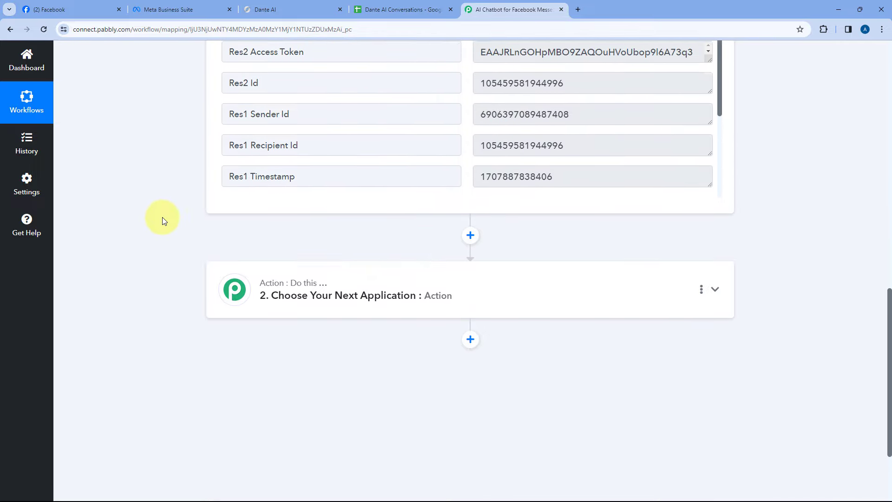
pyautogui.click(365, 185)
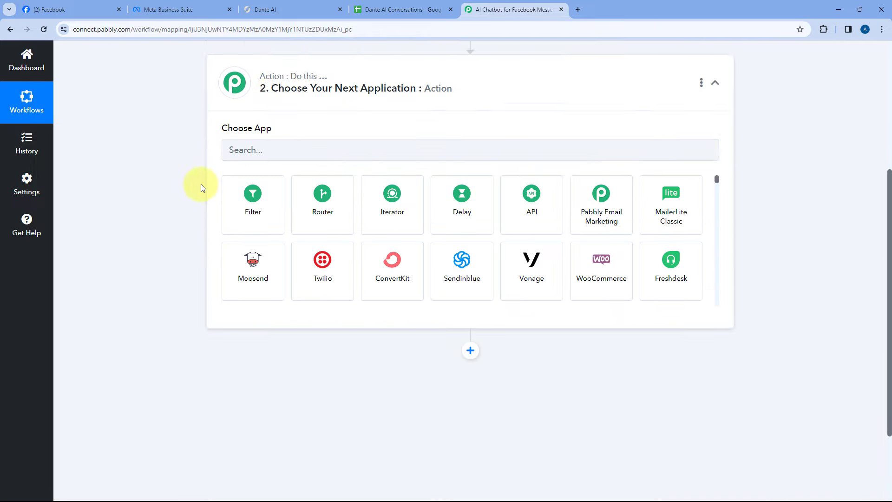
pyautogui.click(268, 238)
pyautogui.write('Gool')
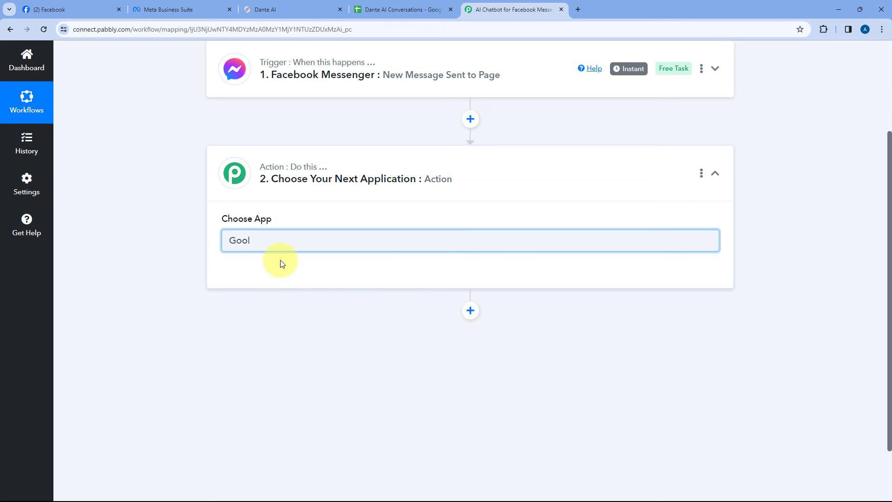
pyautogui.press('BackSpace')
pyautogui.click(324, 284)
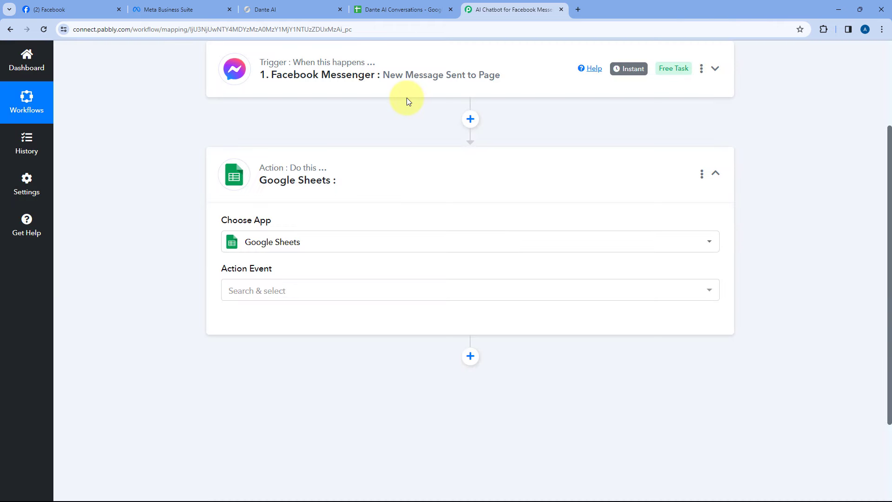
# Step: Set the Google Sheets action event to Lookup Spreadsheet Rows V2
pyautogui.scroll(-1, 406, 101)
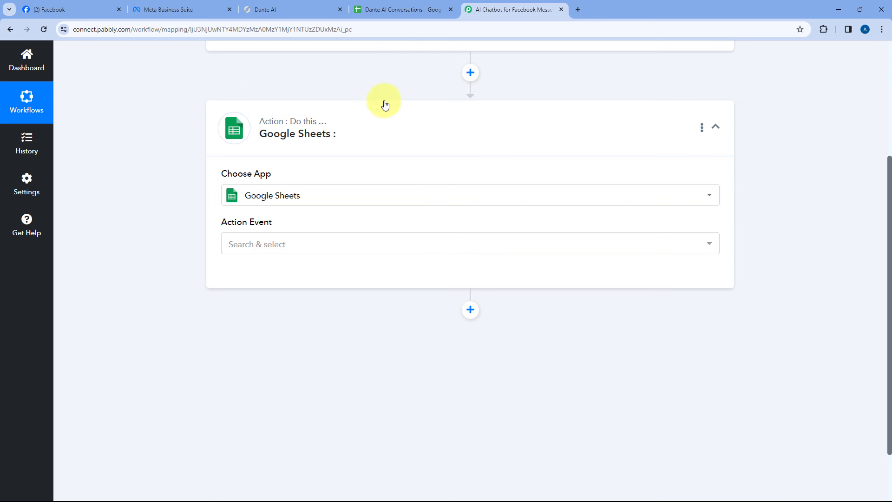
pyautogui.click(296, 245)
pyautogui.scroll(-1, 192, 280)
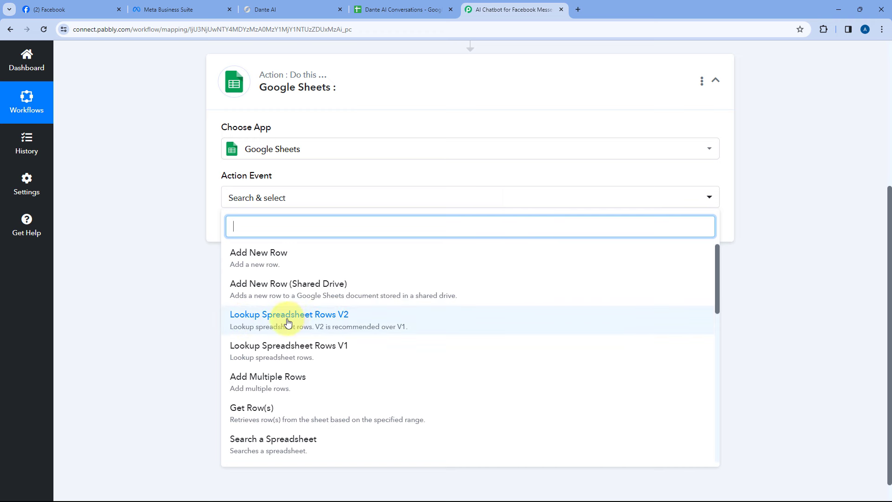
pyautogui.click(322, 321)
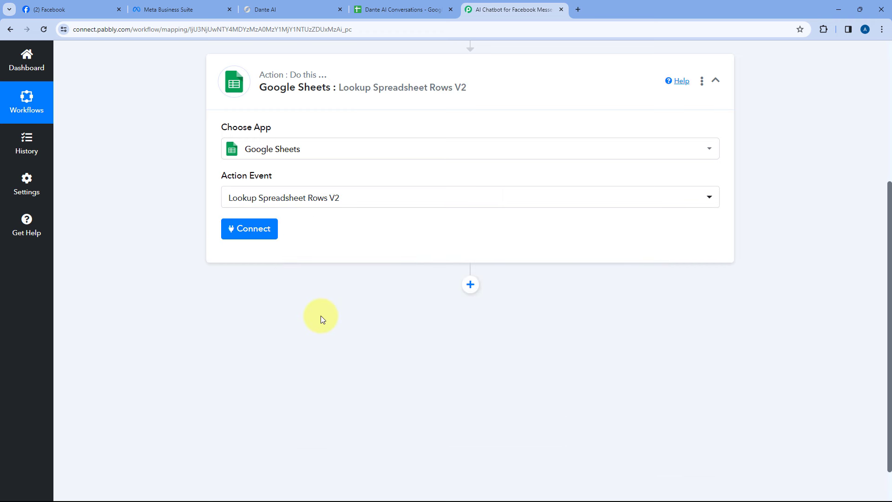
# Step: Add a new Google Sheets connection for the lookup action by signing in with a Google account and granting Pabbly Connect Sheets access
pyautogui.click(254, 234)
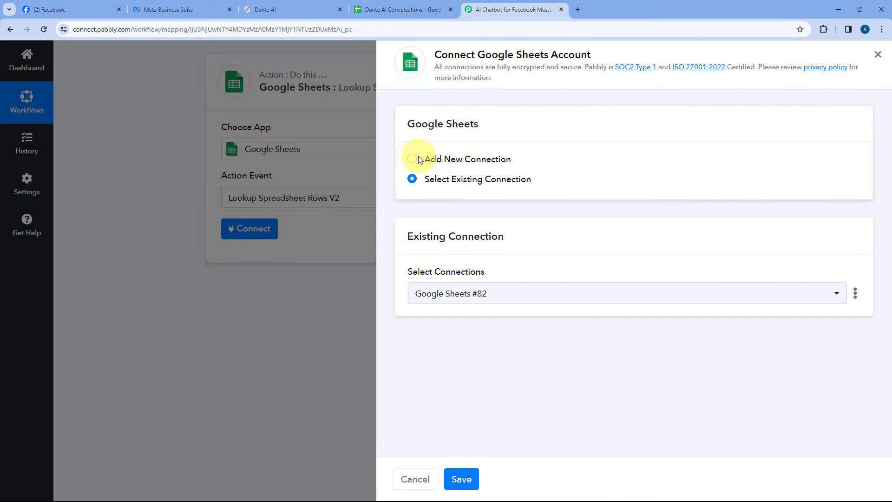
pyautogui.click(420, 160)
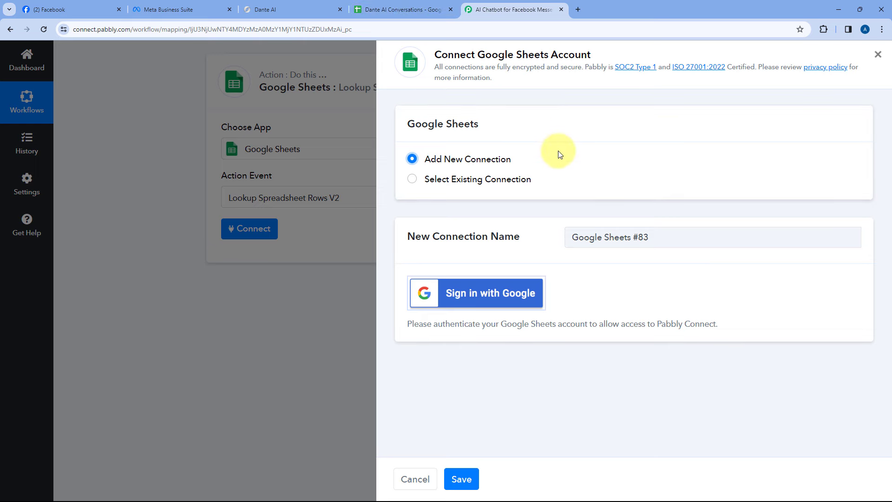
pyautogui.click(383, 10)
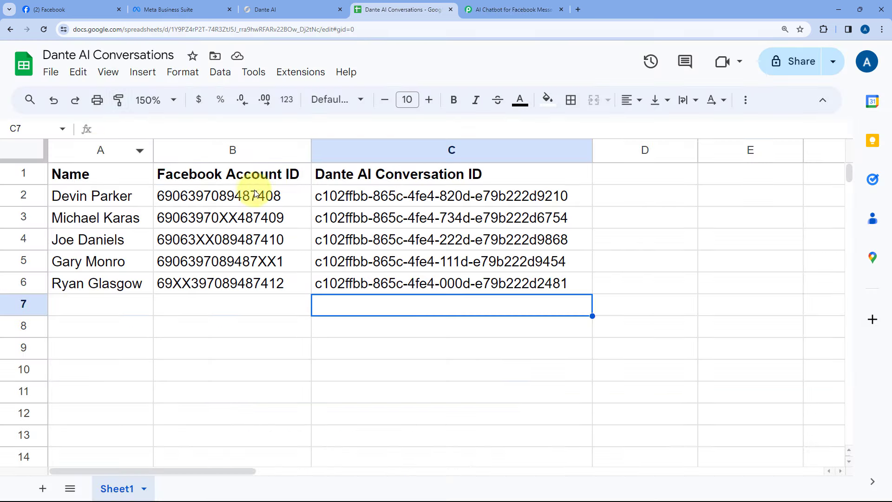
pyautogui.click(496, 1)
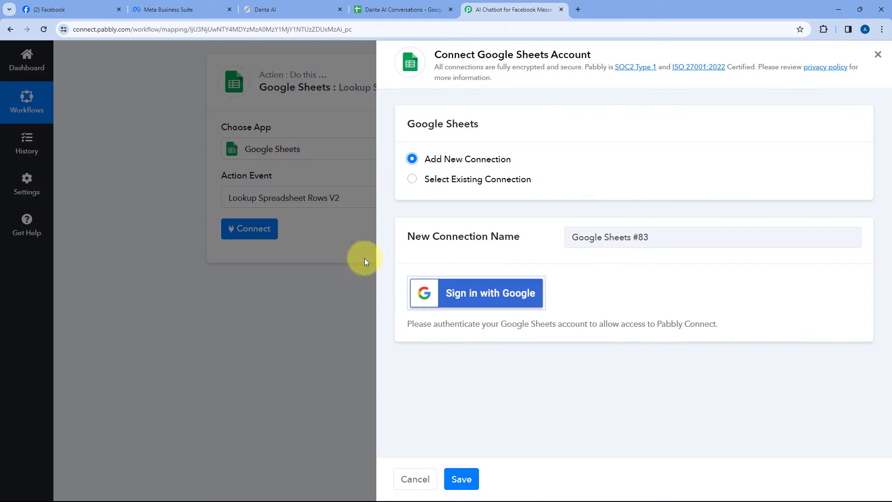
pyautogui.click(479, 297)
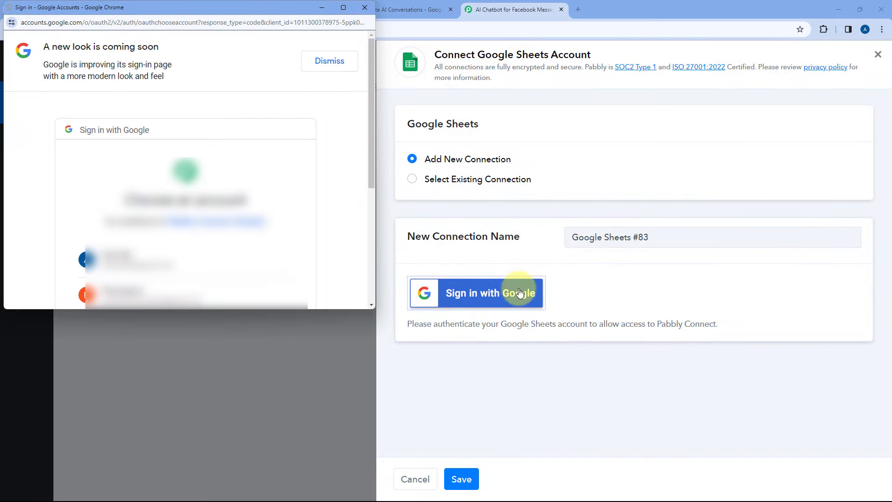
pyautogui.scroll(-2, 144, 257)
pyautogui.click(145, 257)
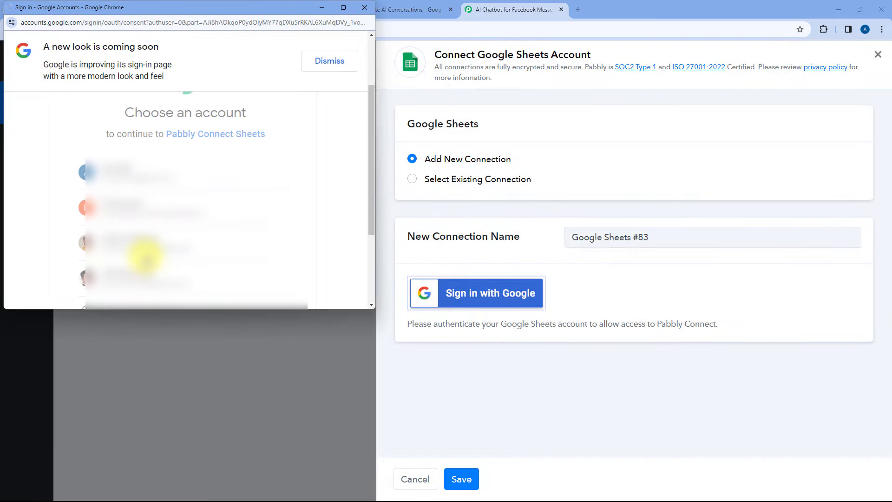
pyautogui.scroll(-5, 157, 223)
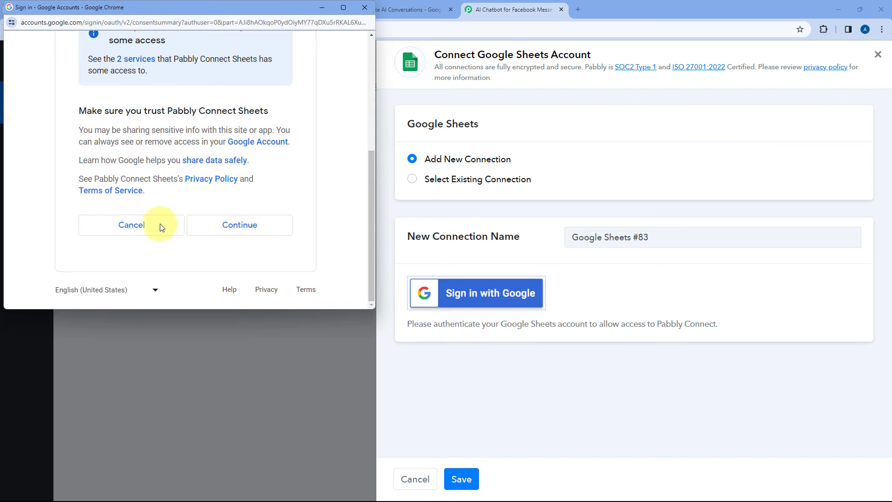
pyautogui.click(214, 227)
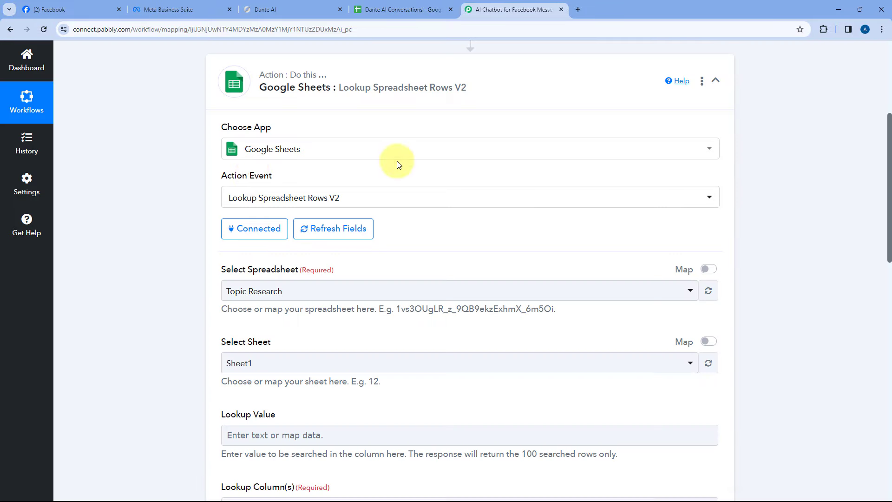
# Step: Select the Dante AI Conversations spreadsheet for the row lookup
pyautogui.scroll(-2, 407, 174)
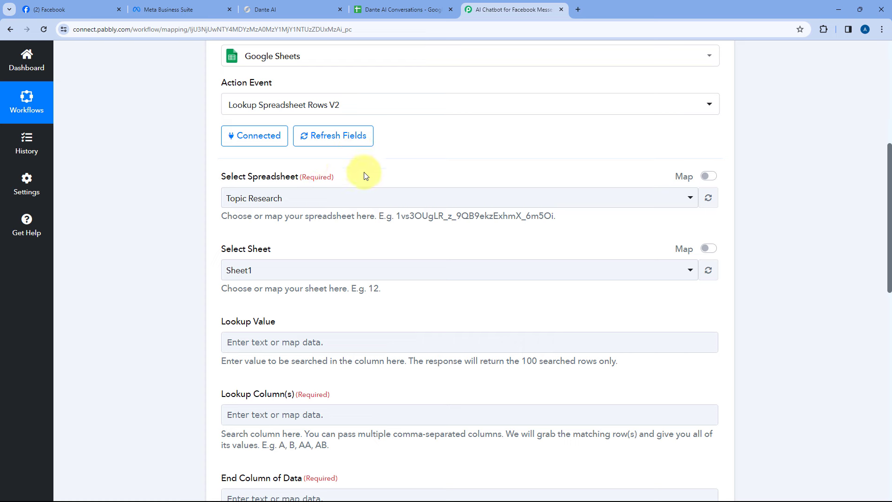
pyautogui.click(404, 5)
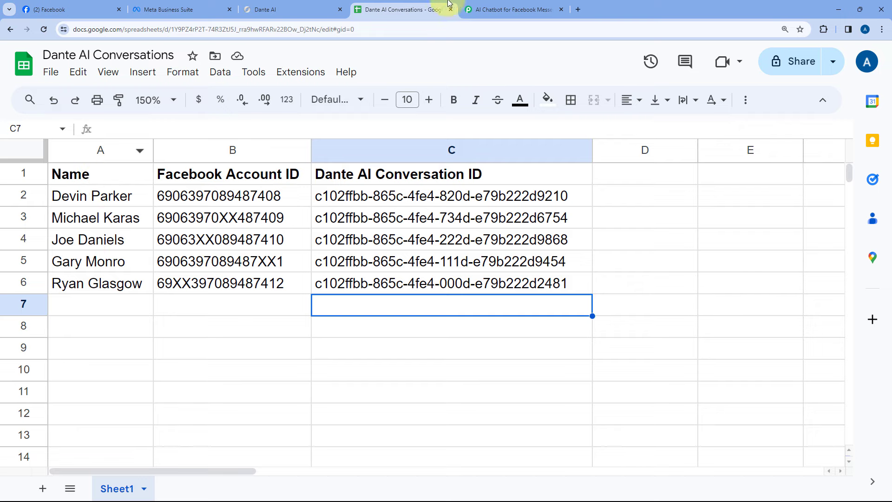
pyautogui.click(487, 8)
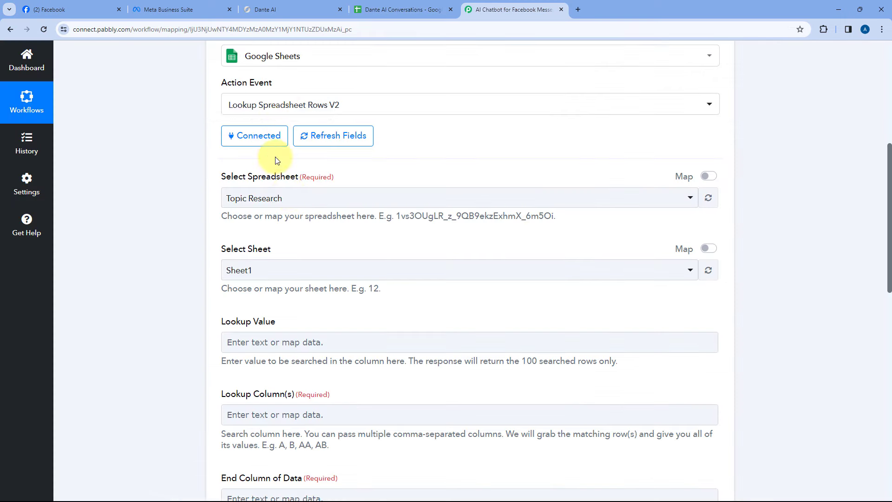
pyautogui.click(320, 199)
pyautogui.scroll(-2, 154, 183)
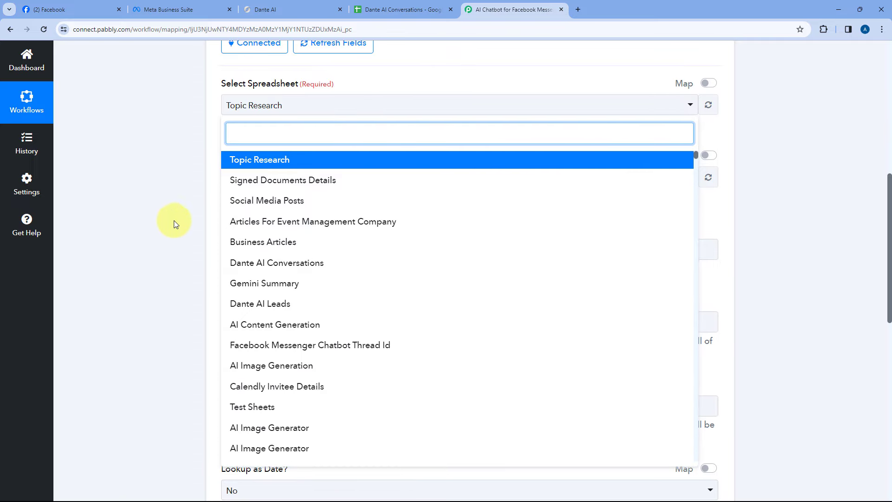
pyautogui.scroll(-5, 341, 222)
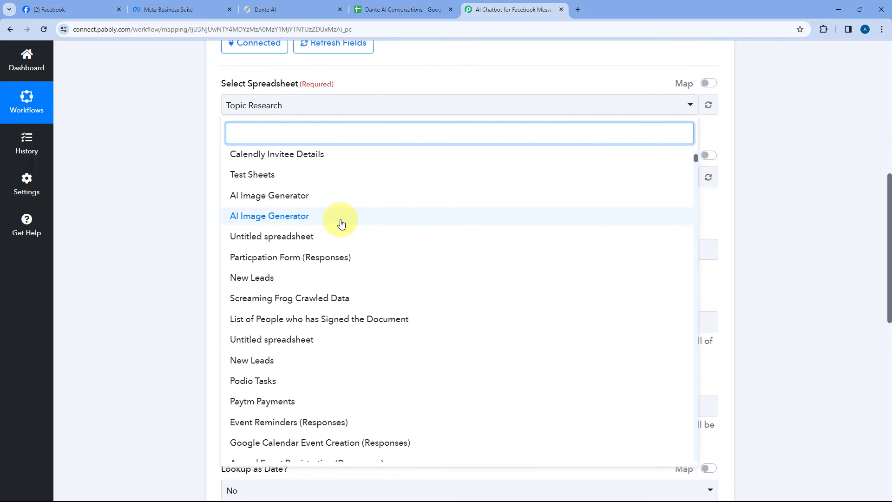
pyautogui.scroll(5, 341, 222)
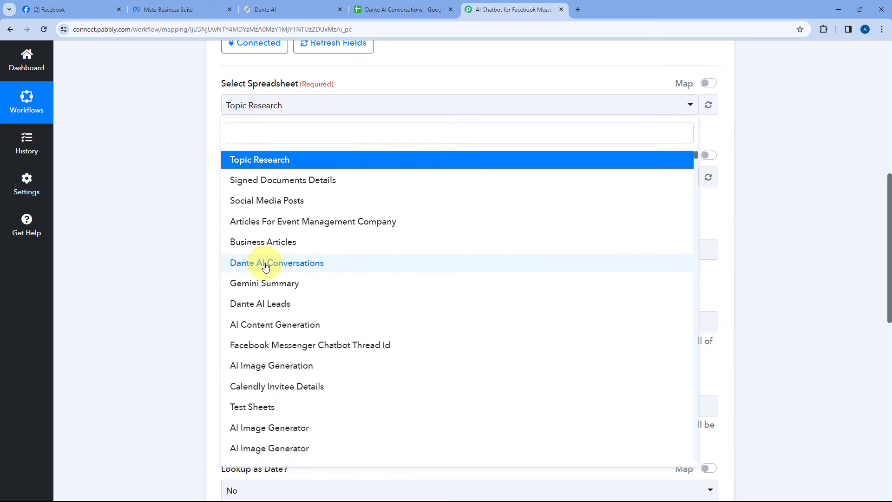
pyautogui.click(264, 264)
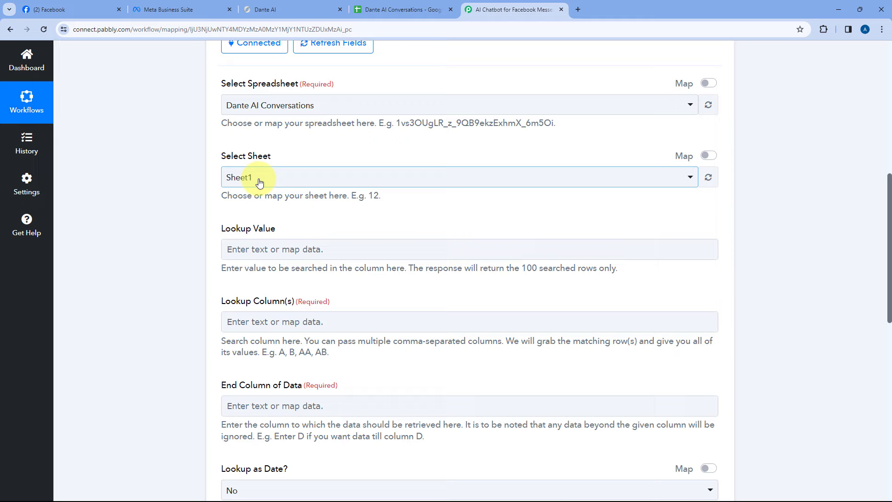
# Step: Check the sheet name in the Dante AI Conversations spreadsheet and select Sheet1 as the sheet for the lookup
pyautogui.click(414, 8)
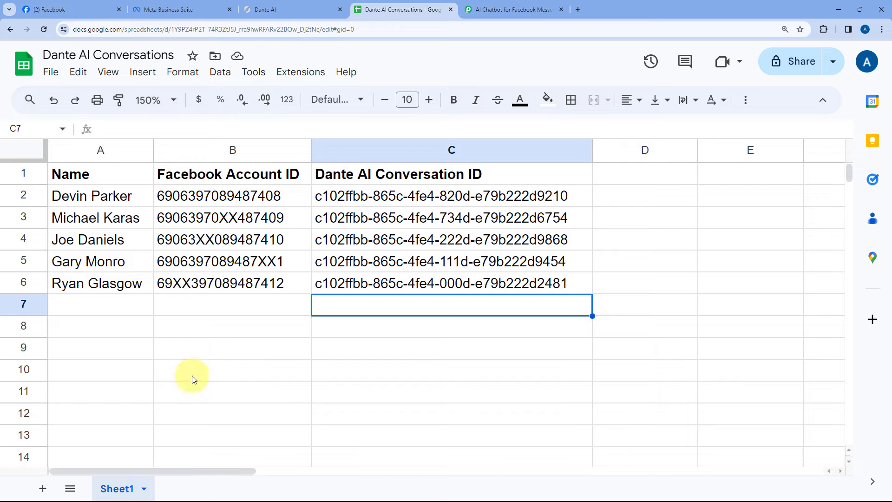
pyautogui.click(481, 5)
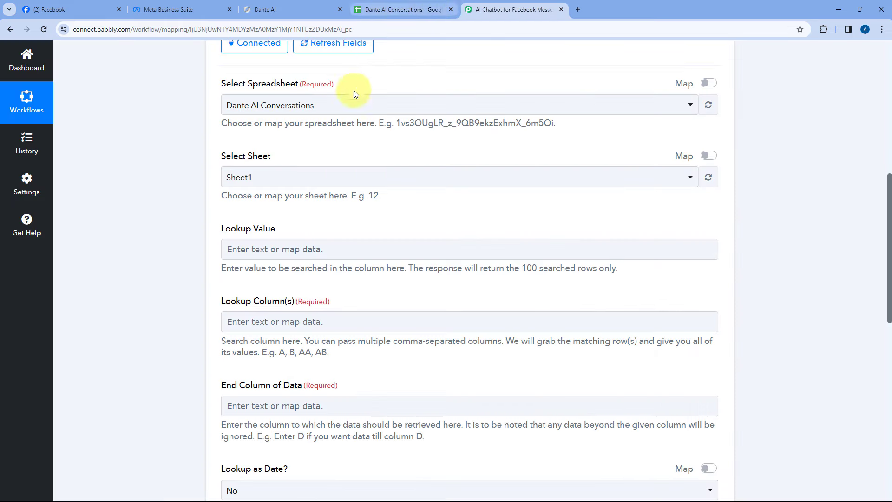
pyautogui.click(431, 6)
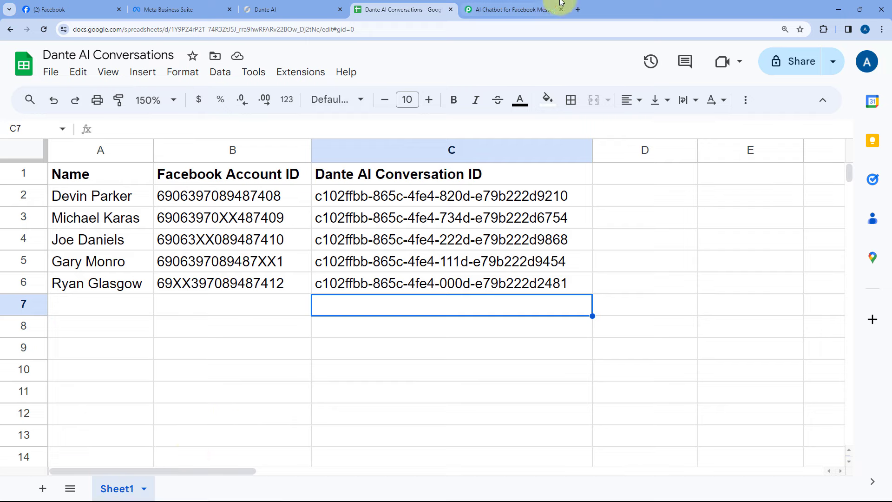
pyautogui.click(521, 7)
pyautogui.click(270, 178)
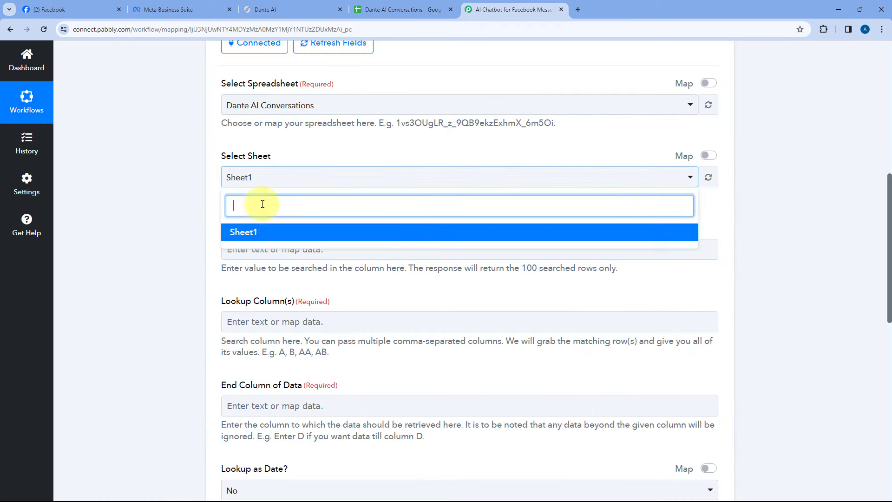
pyautogui.click(267, 233)
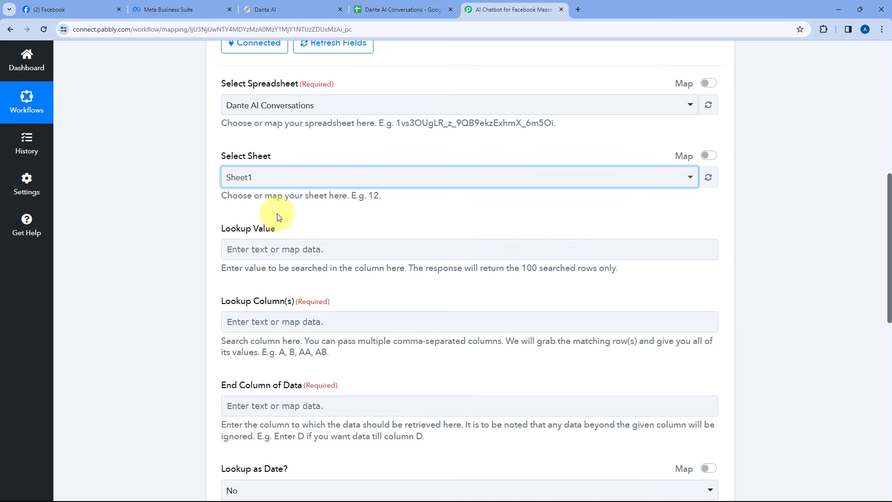
# Step: Examine the Facebook Account ID column in the spreadsheet and locate the Res1 Sender Id in the Messenger trigger's response
pyautogui.scroll(-1, 283, 200)
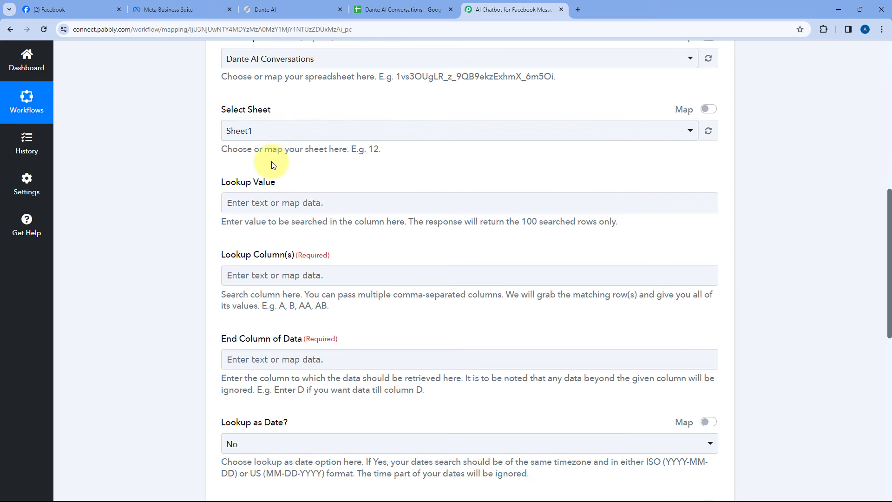
pyautogui.click(410, 5)
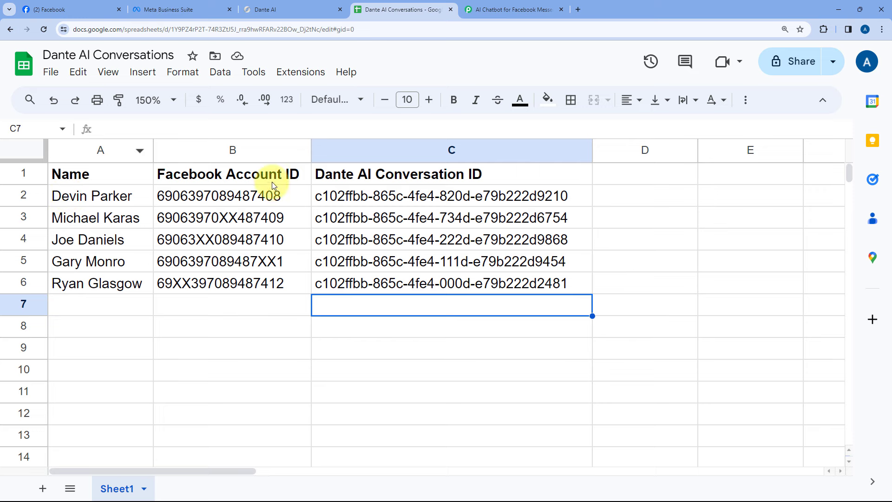
pyautogui.click(511, 9)
pyautogui.scroll(4, 177, 180)
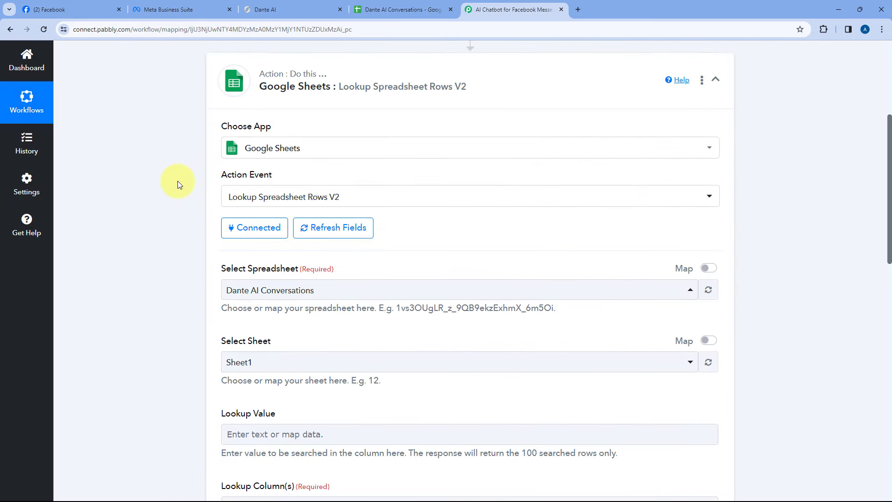
pyautogui.scroll(4, 177, 180)
pyautogui.click(337, 160)
pyautogui.scroll(-5, 167, 197)
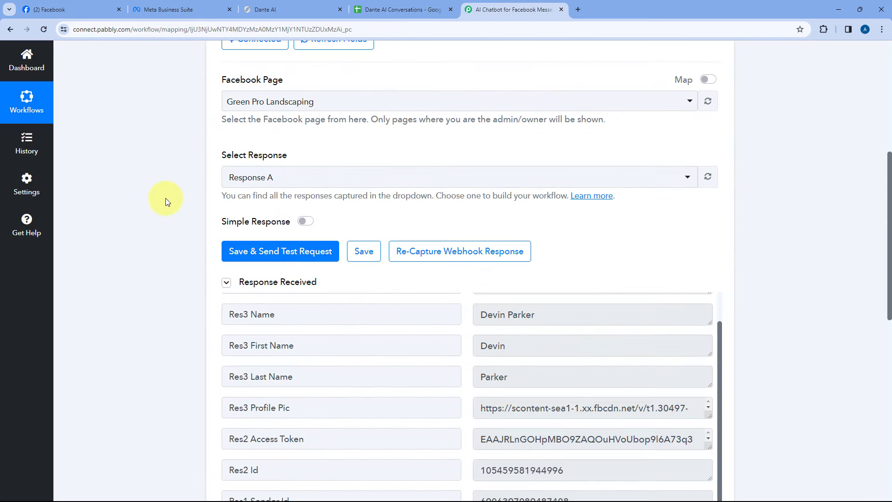
pyautogui.scroll(-6, 166, 197)
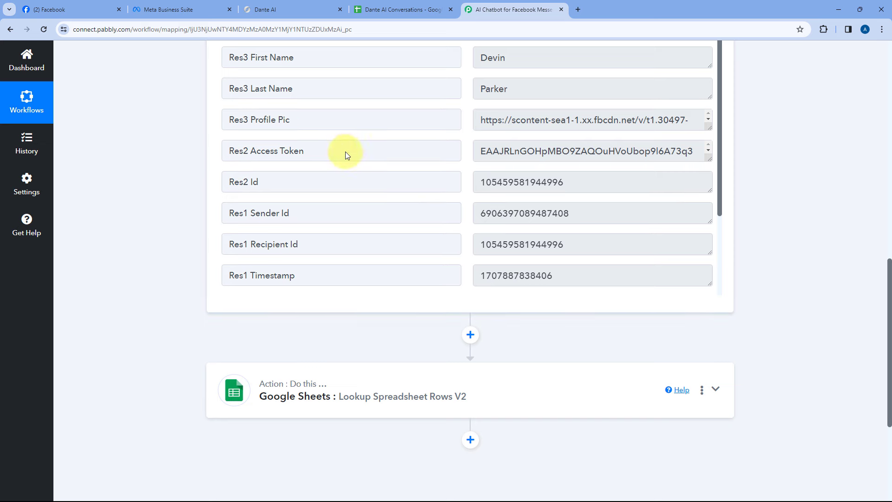
pyautogui.scroll(-1, 345, 151)
pyautogui.moveTo(289, 168); pyautogui.dragTo(264, 167)
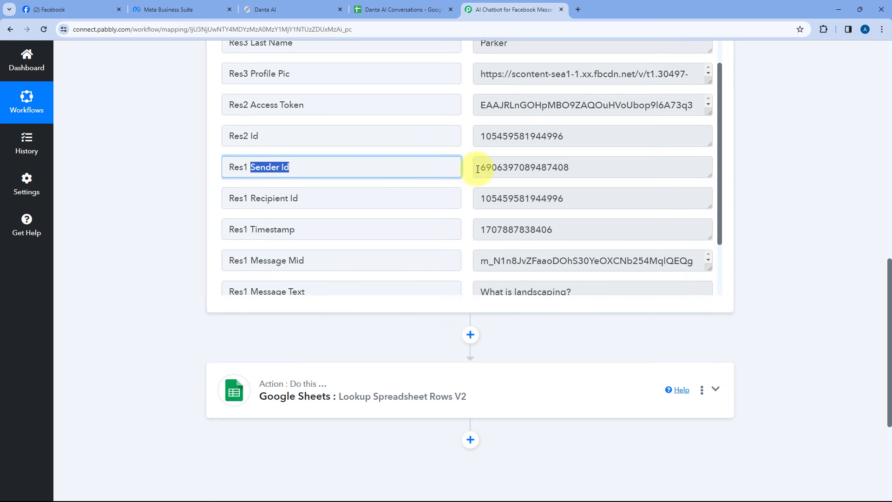
pyautogui.moveTo(477, 169); pyautogui.dragTo(586, 172)
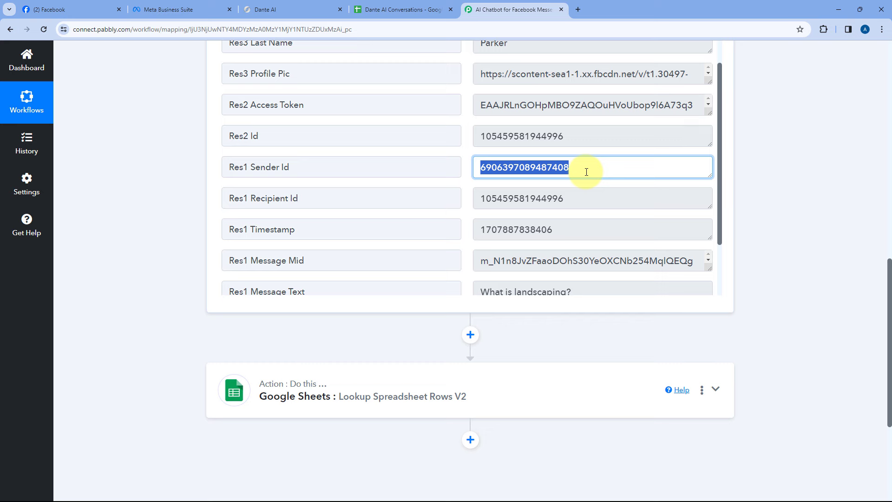
pyautogui.moveTo(586, 170); pyautogui.dragTo(458, 174)
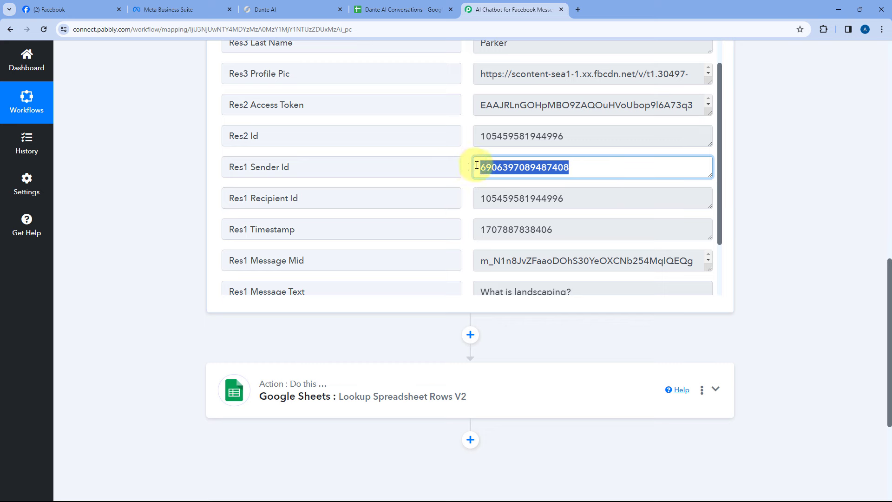
pyautogui.click(468, 167)
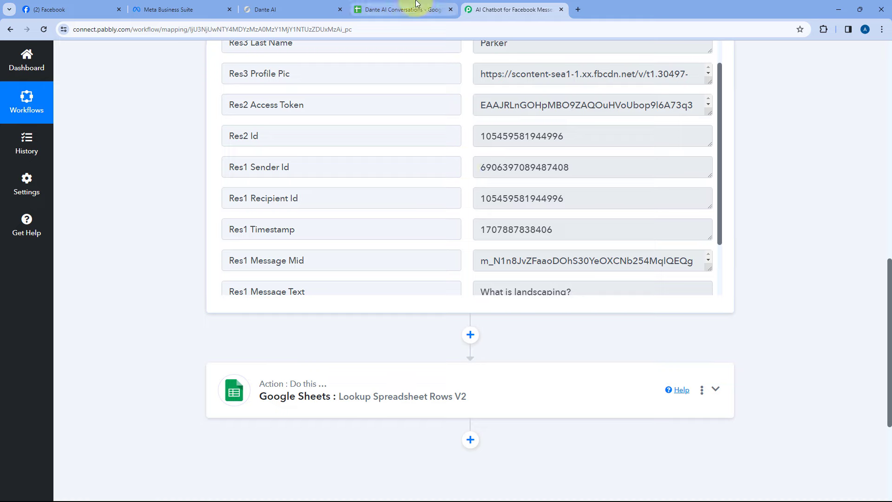
# Step: Compare the Res1 Sender Id in the trigger response with the Facebook Account IDs stored in the spreadsheet
pyautogui.click(402, 10)
pyautogui.click(490, 5)
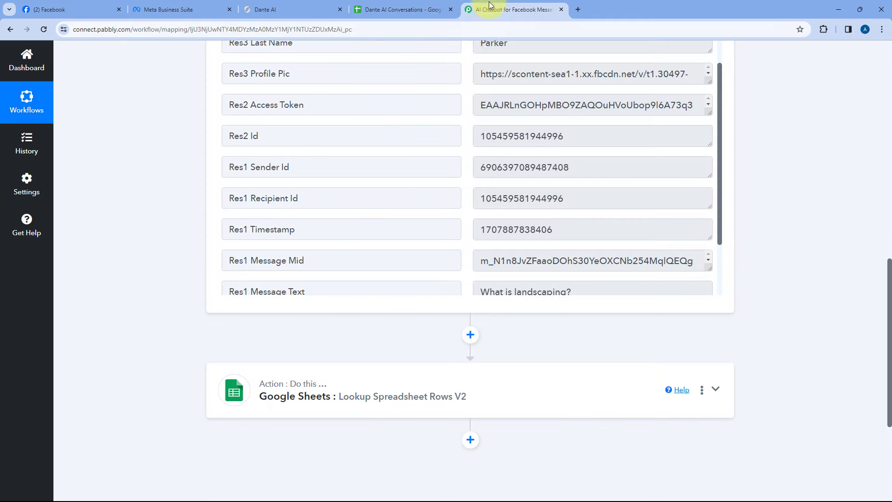
pyautogui.scroll(-1, 459, 123)
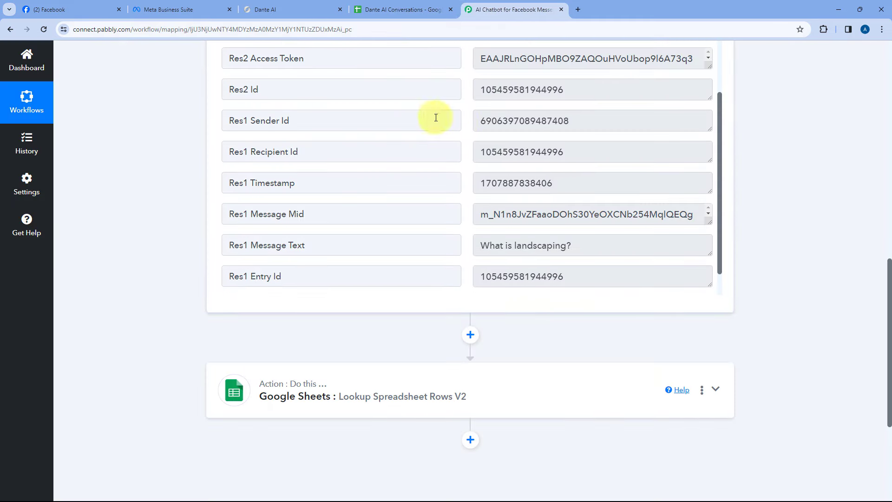
pyautogui.click(435, 118)
pyautogui.moveTo(475, 116); pyautogui.dragTo(586, 123)
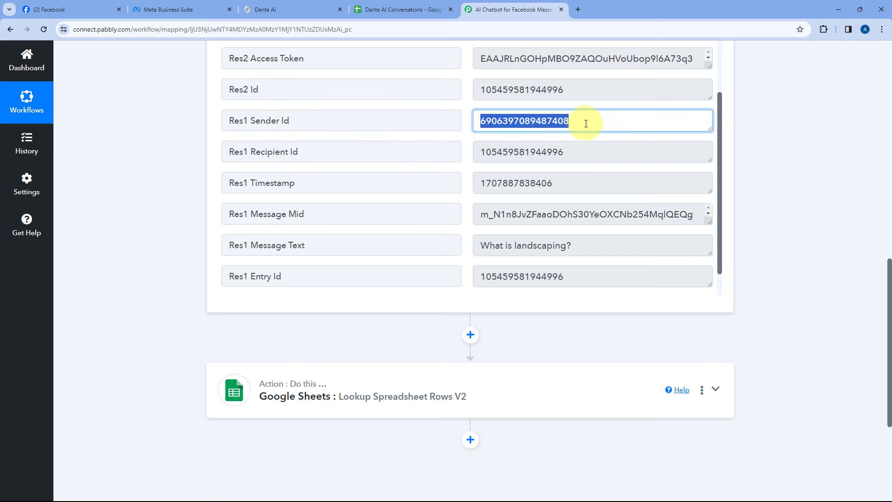
pyautogui.click(465, 122)
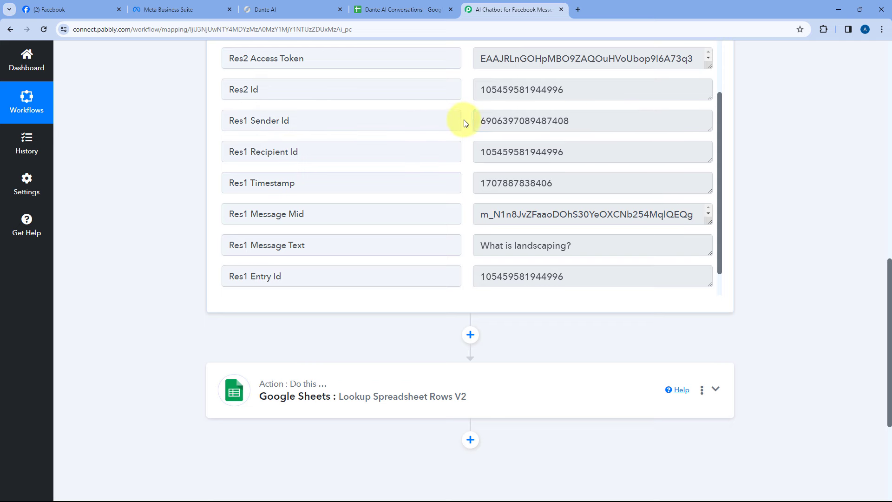
pyautogui.scroll(-2, 238, 191)
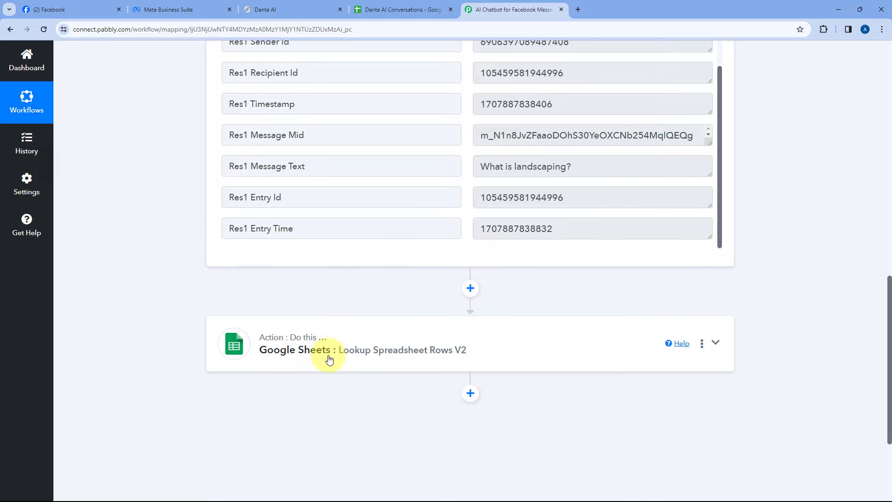
# Step: Map the Messenger trigger's Res1 Sender Id as the Lookup Value of the Google Sheets lookup action
pyautogui.click(329, 359)
pyautogui.scroll(-3, 196, 149)
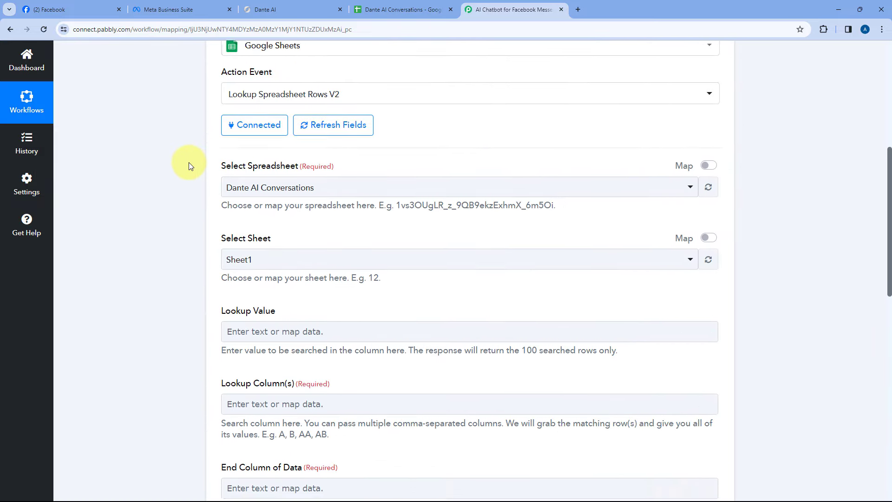
pyautogui.scroll(-3, 188, 166)
pyautogui.click(255, 202)
pyautogui.scroll(-2, 198, 188)
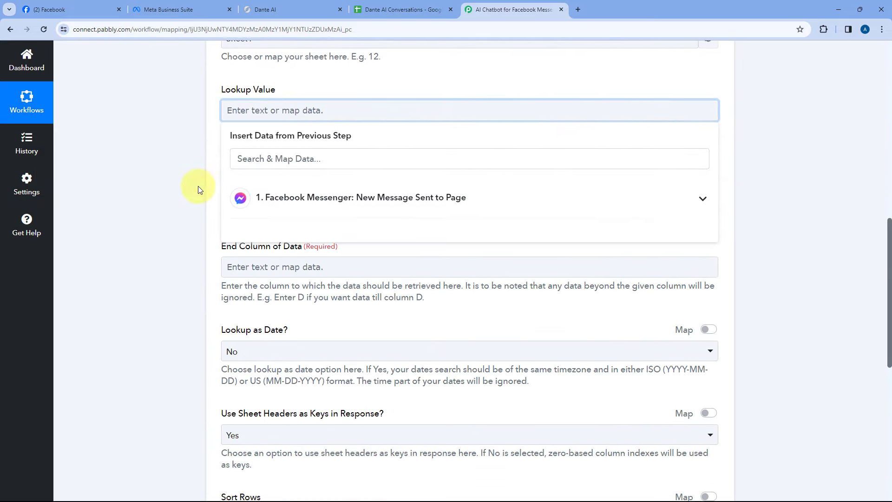
pyautogui.click(367, 196)
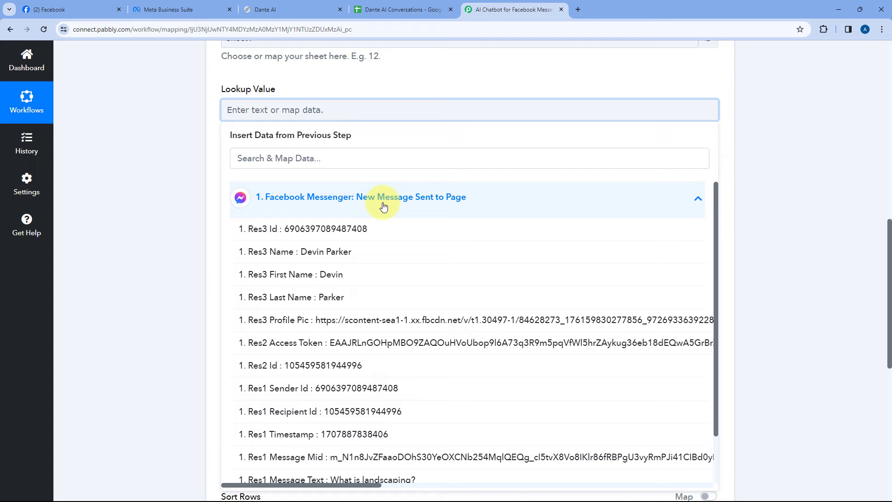
pyautogui.scroll(-1, 303, 288)
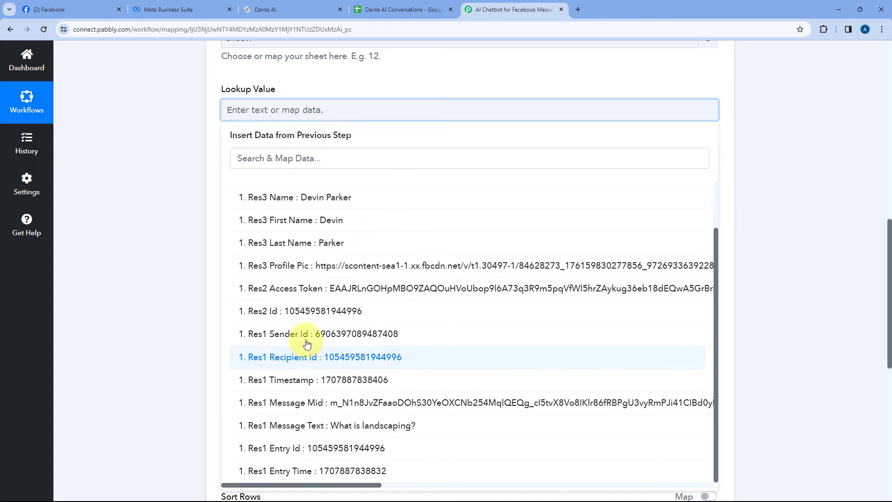
pyautogui.click(284, 335)
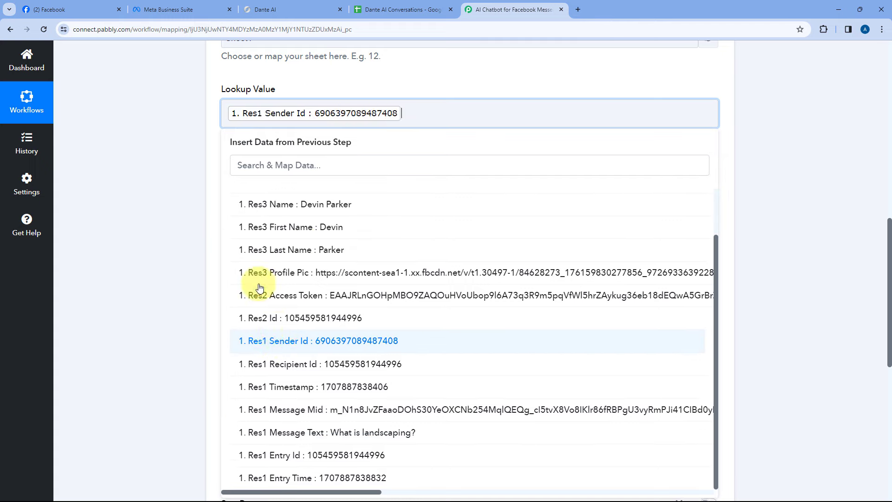
pyautogui.click(196, 161)
pyautogui.scroll(1, 196, 161)
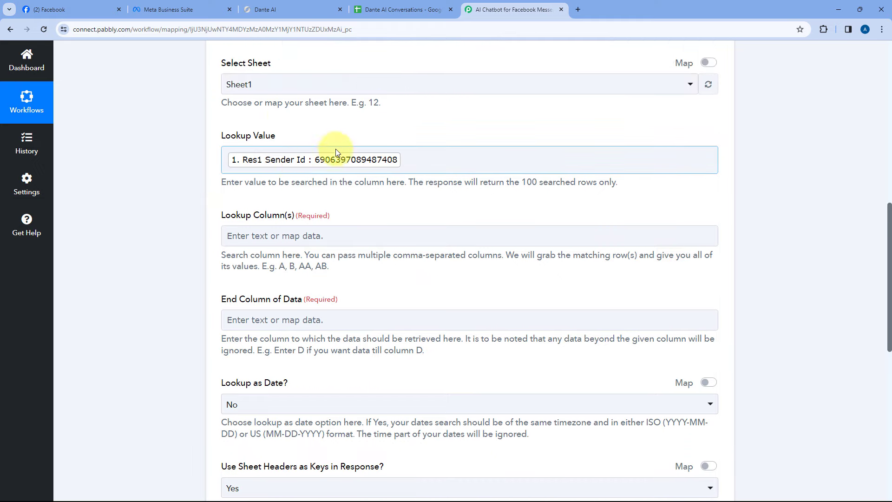
# Step: Review how the mapped sender ID links the Green Pro Landscaping page's messages to the spreadsheet's Facebook Account ID column
pyautogui.click(69, 9)
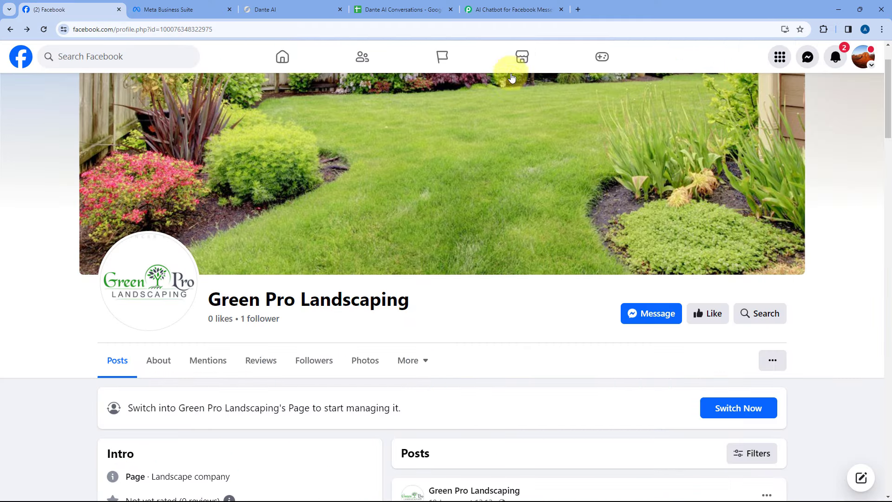
pyautogui.click(480, 4)
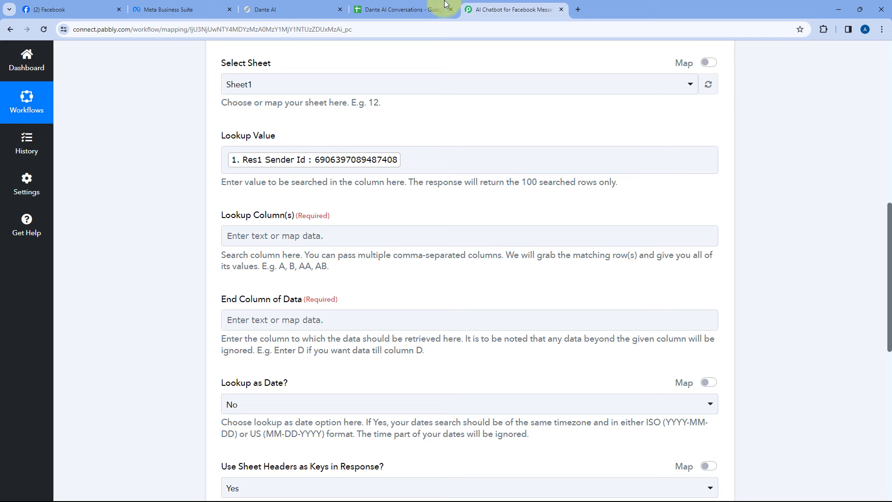
pyautogui.scroll(8, 462, 128)
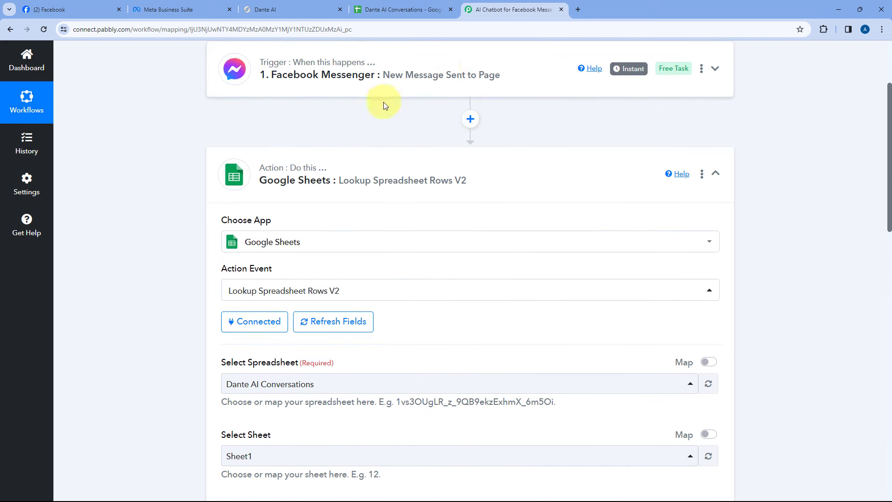
pyautogui.scroll(-6, 374, 117)
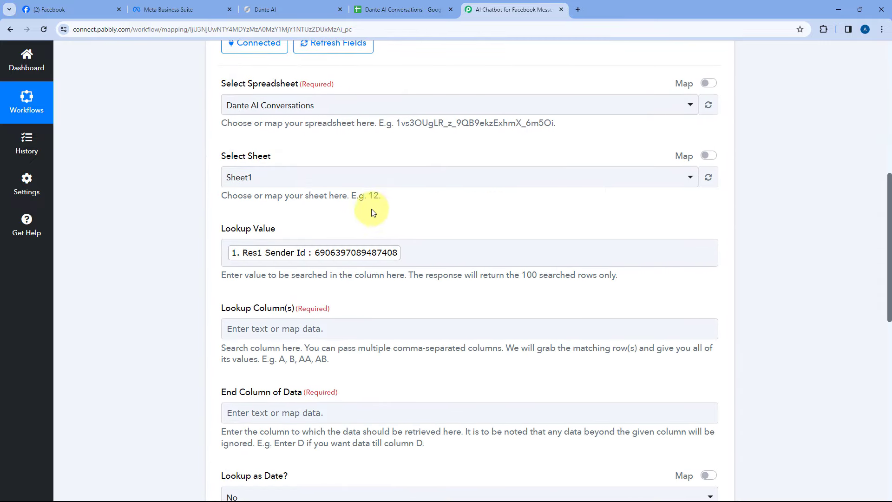
pyautogui.scroll(-2, 353, 218)
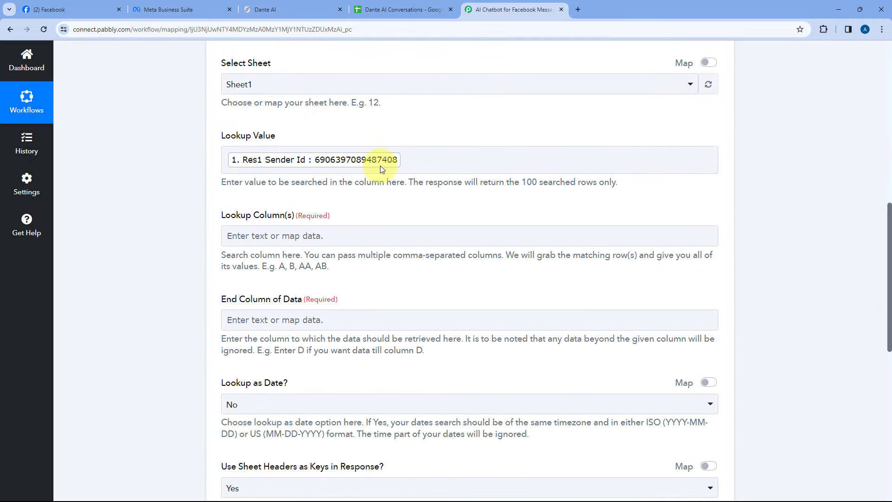
pyautogui.click(374, 9)
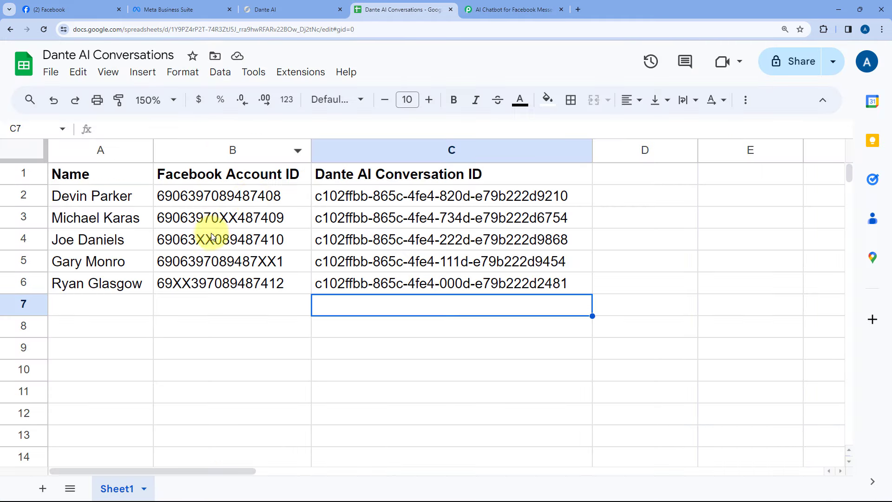
pyautogui.click(489, 9)
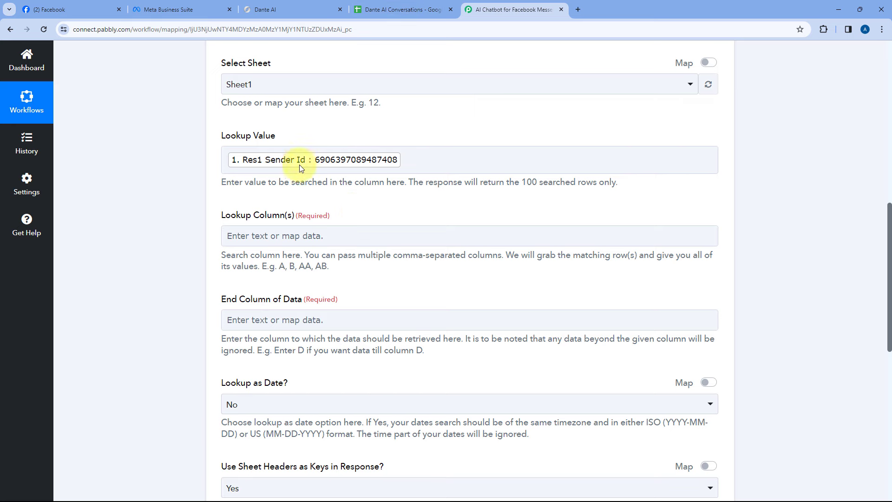
# Step: Check which spreadsheet column holds the Facebook Account ID and set the lookup column to B
pyautogui.click(401, 9)
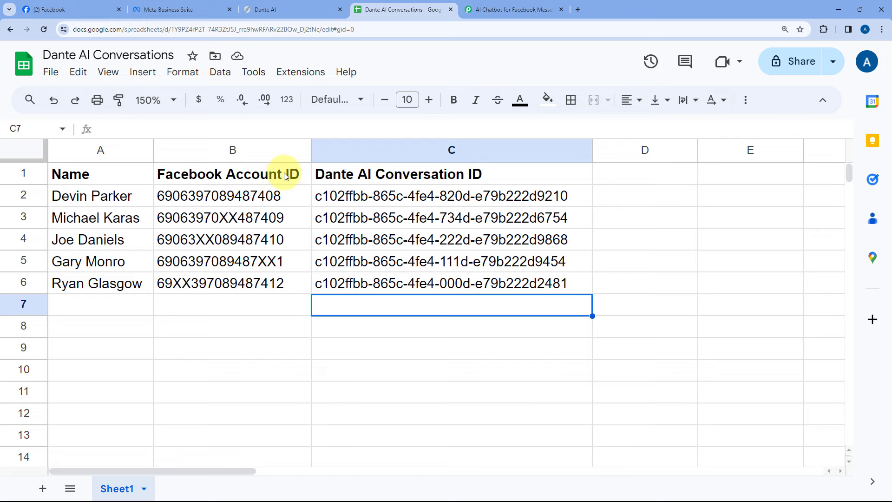
pyautogui.click(488, 10)
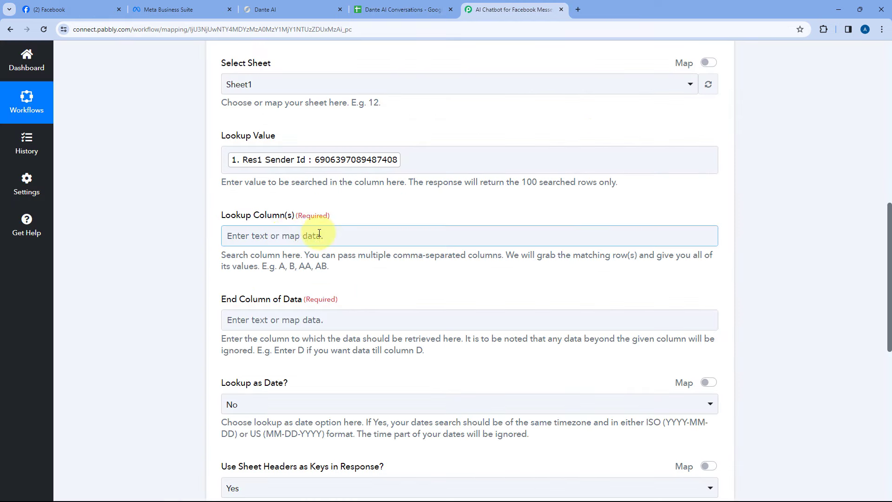
pyautogui.click(279, 236)
pyautogui.write('B')
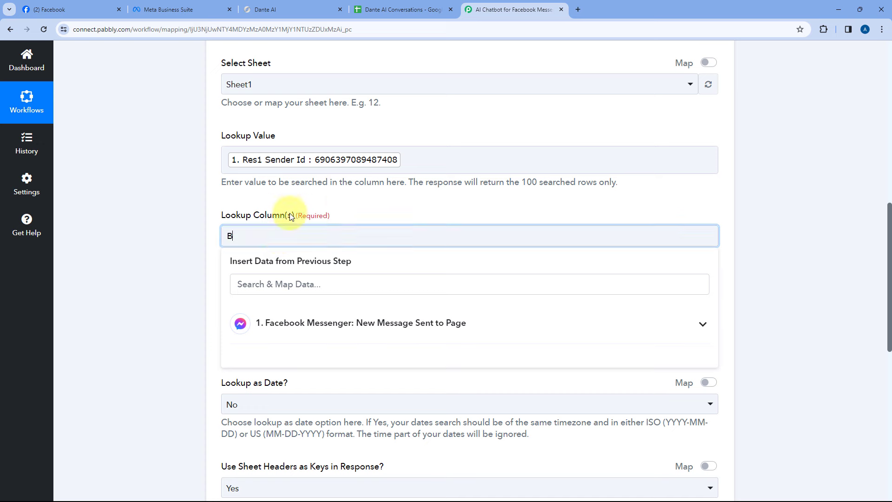
pyautogui.click(353, 204)
pyautogui.scroll(-1, 353, 206)
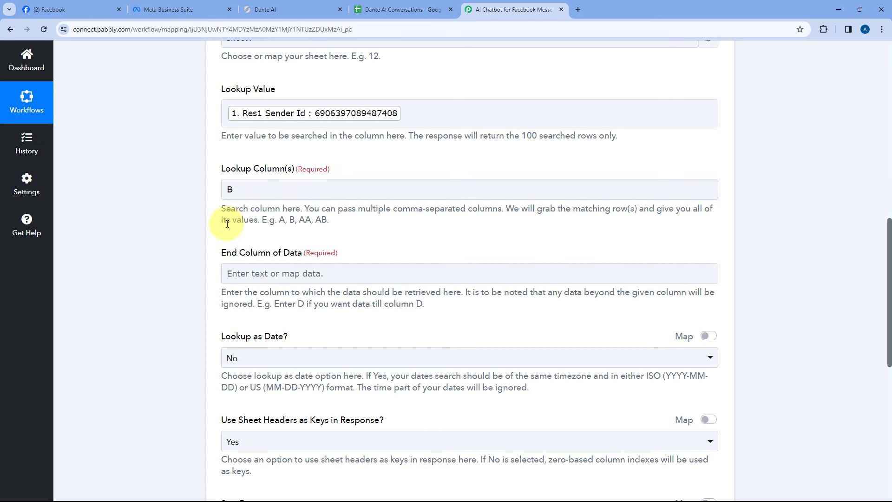
# Step: Check the extent of the spreadsheet's data and set the lookup's End Column of Data to C
pyautogui.click(406, 10)
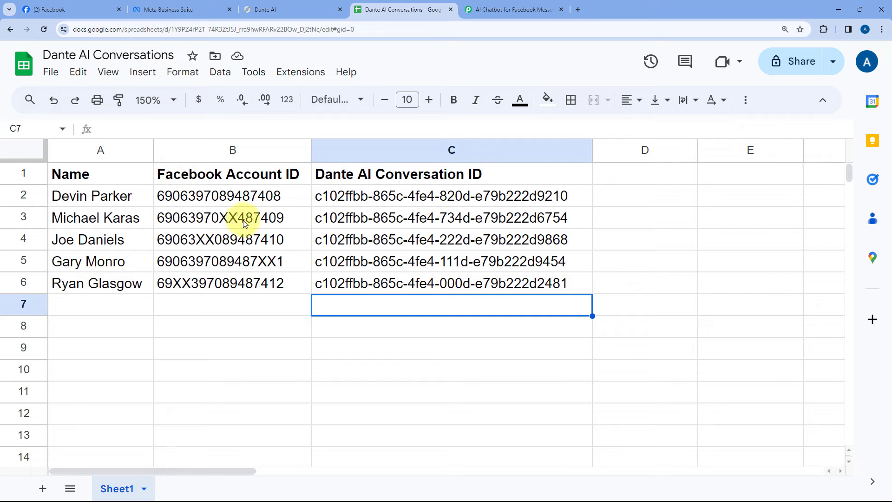
pyautogui.click(513, 10)
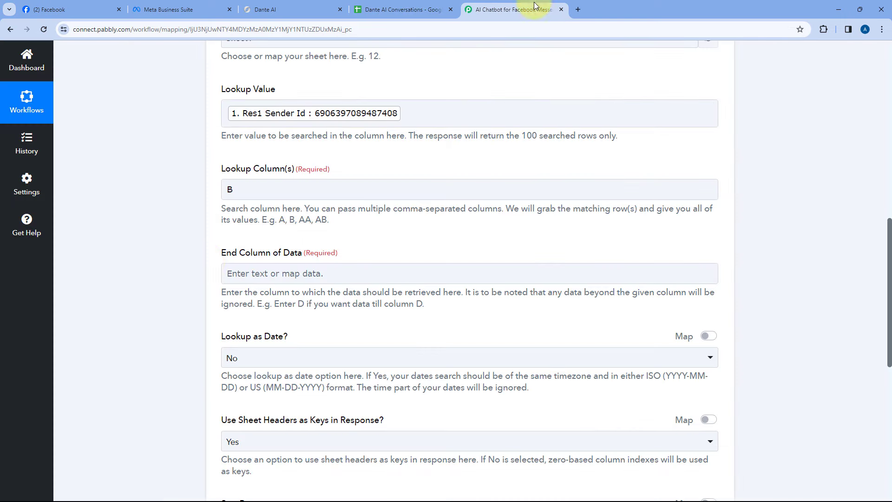
pyautogui.click(291, 272)
pyautogui.write('C')
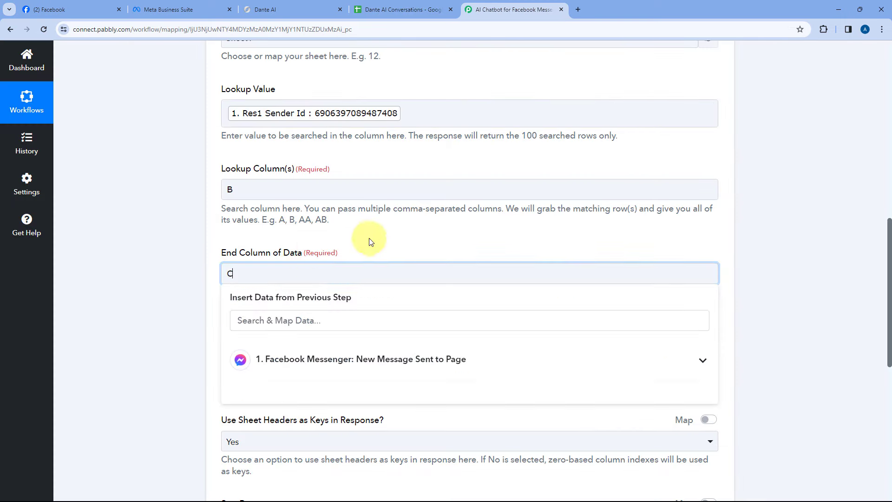
pyautogui.click(368, 238)
pyautogui.click(413, 3)
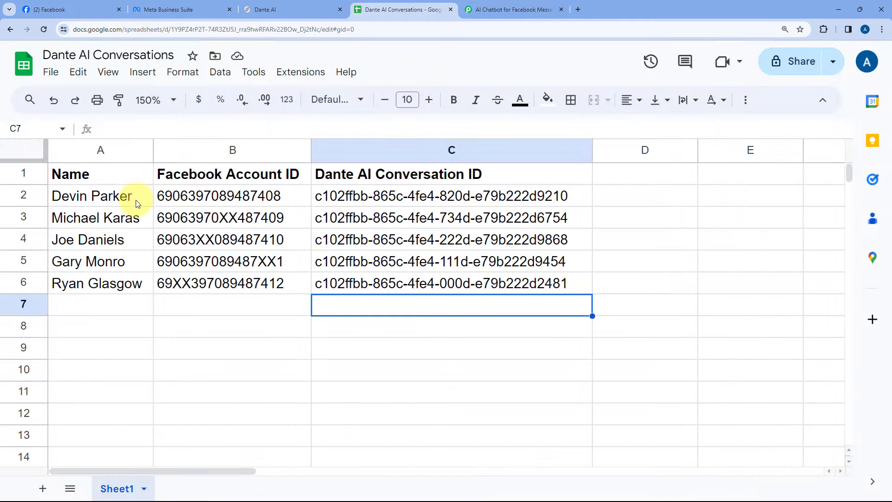
# Step: Return to the Pabbly Connect workflow and set the lookup action's Lookup as Date option to No
pyautogui.click(548, 5)
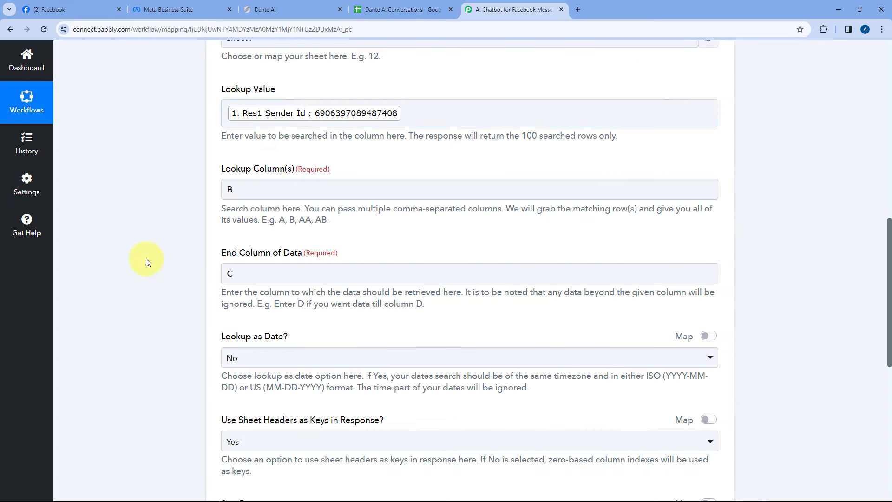
pyautogui.scroll(-2, 146, 258)
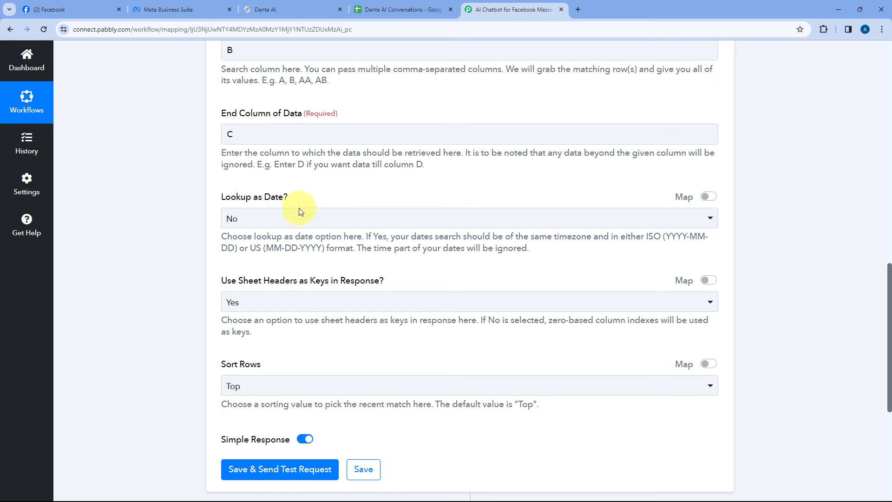
pyautogui.click(290, 219)
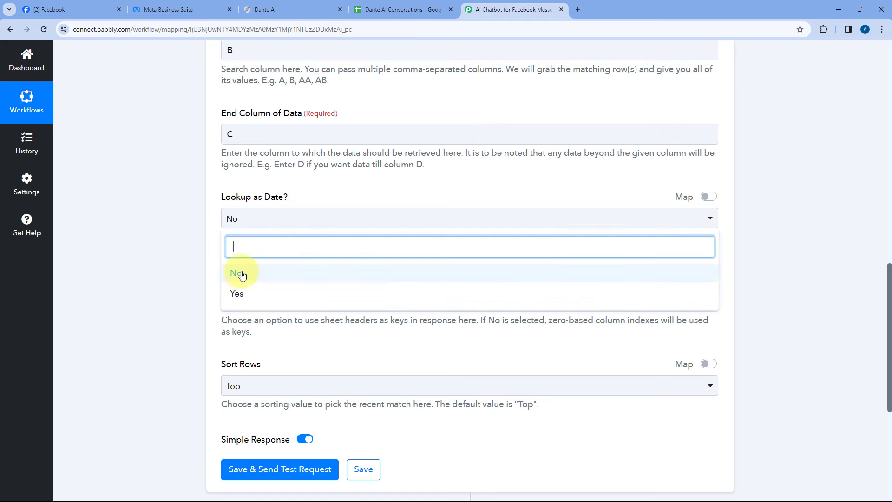
pyautogui.click(239, 274)
# Step: Check the spreadsheet's header row, keep Use Sheet Headers as Keys in Response at Yes, and set Sort Rows to Top
pyautogui.scroll(-2, 210, 251)
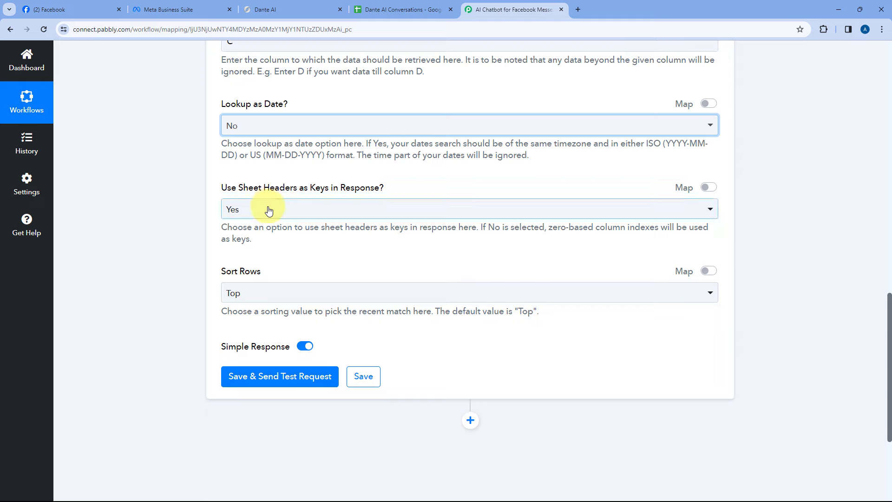
pyautogui.click(395, 9)
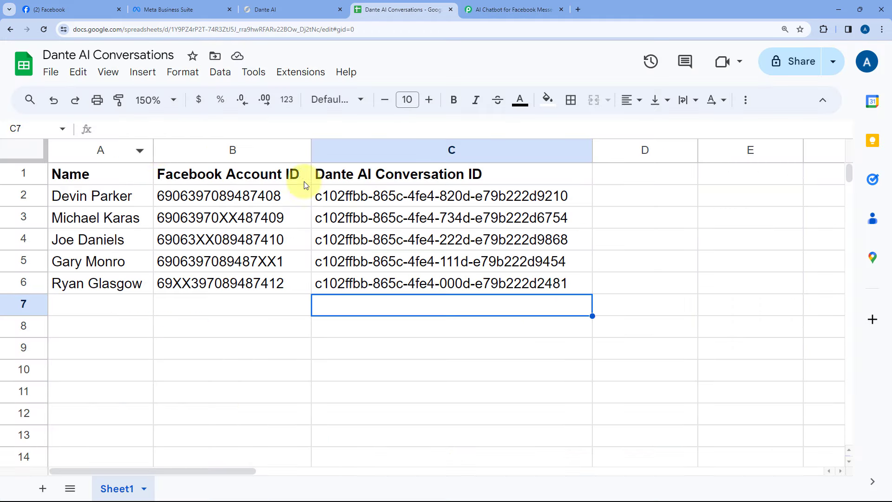
pyautogui.click(509, 9)
pyautogui.click(279, 209)
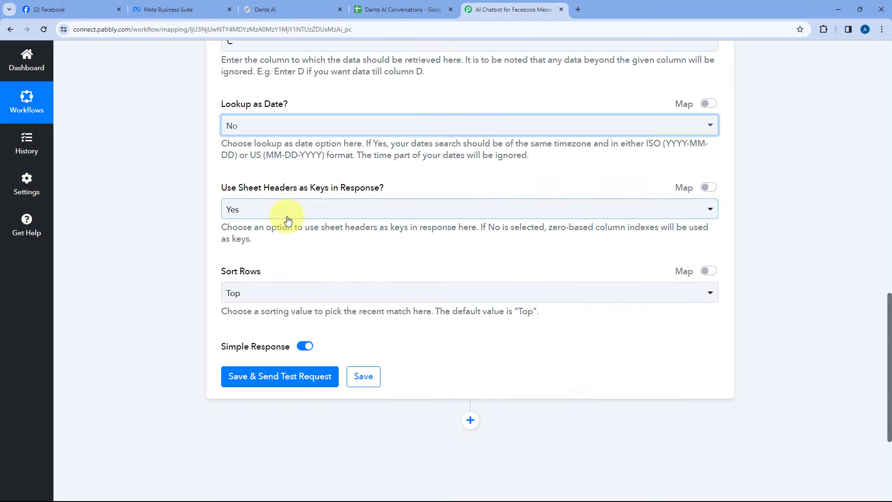
pyautogui.click(274, 228)
pyautogui.click(272, 293)
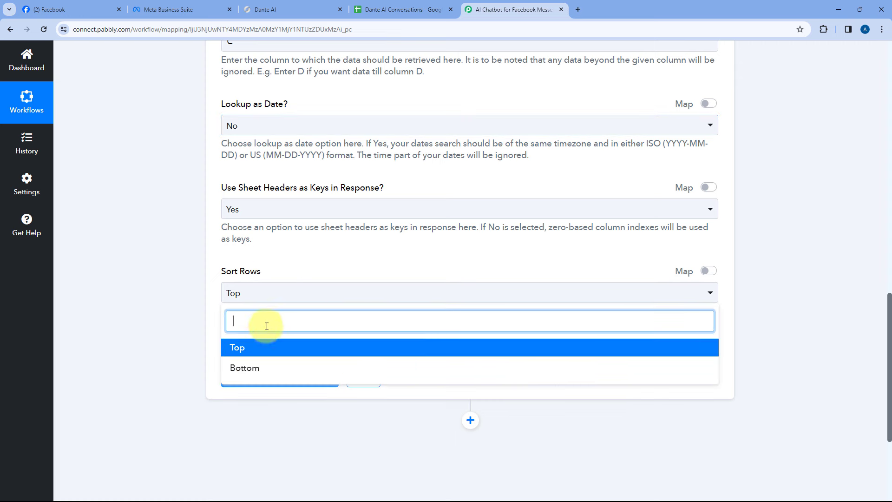
pyautogui.click(261, 346)
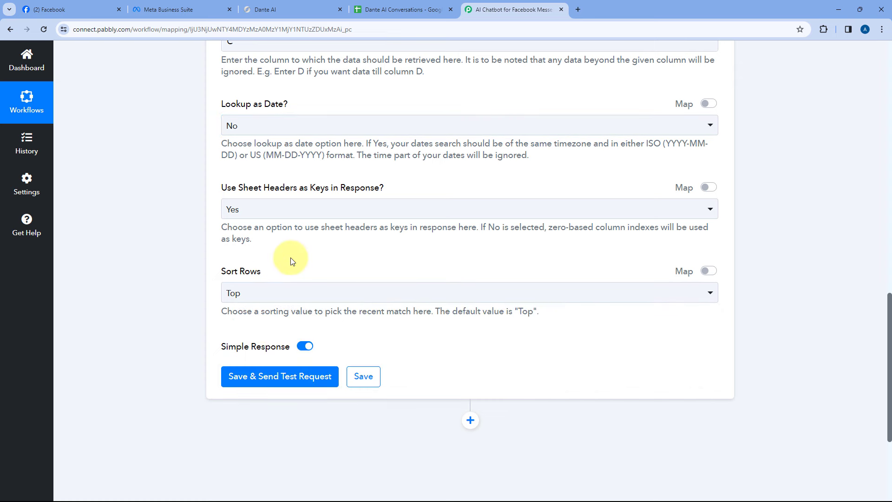
# Step: Save the Google Sheets lookup action, send a test request, and review the response received
pyautogui.scroll(-1, 242, 237)
pyautogui.scroll(5, 285, 116)
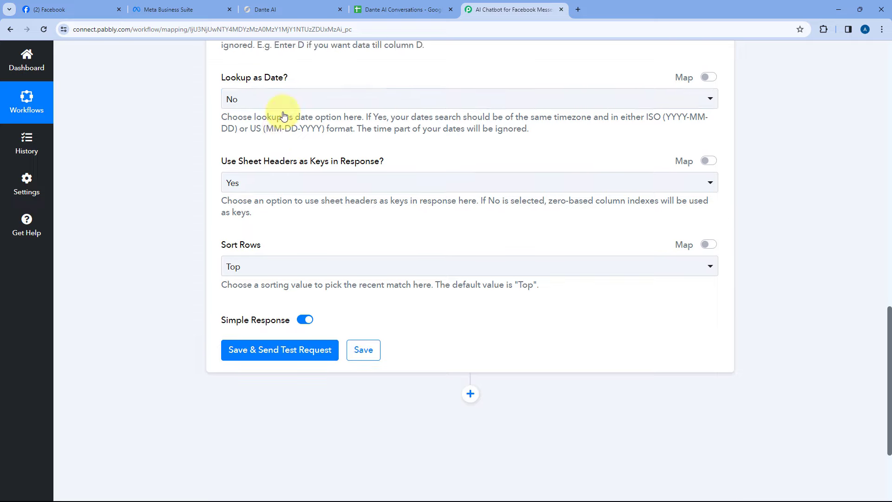
pyautogui.scroll(-4, 235, 152)
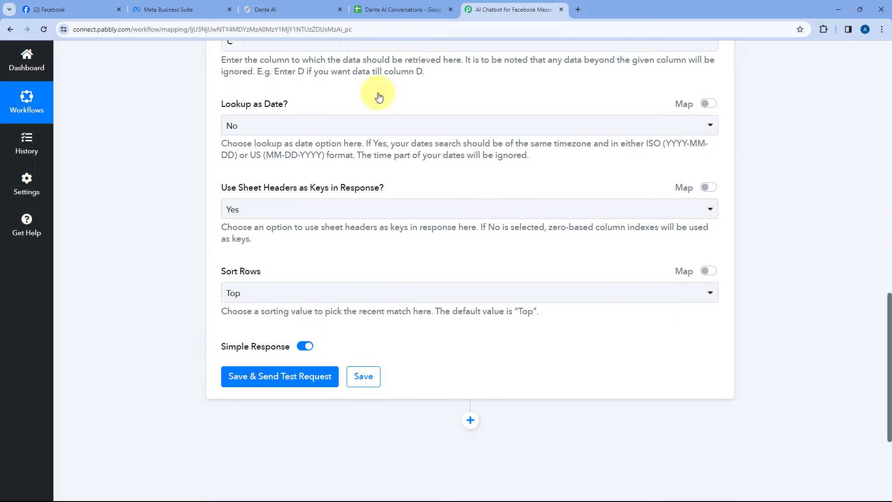
pyautogui.click(283, 380)
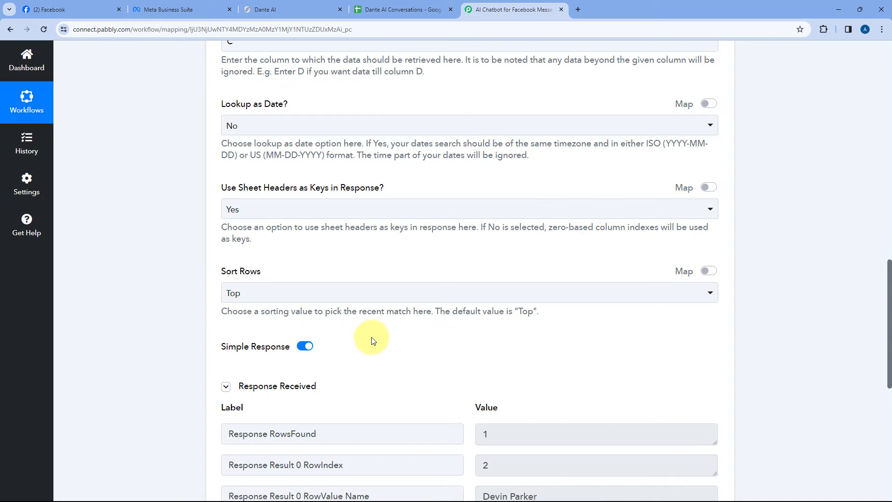
pyautogui.scroll(-3, 372, 339)
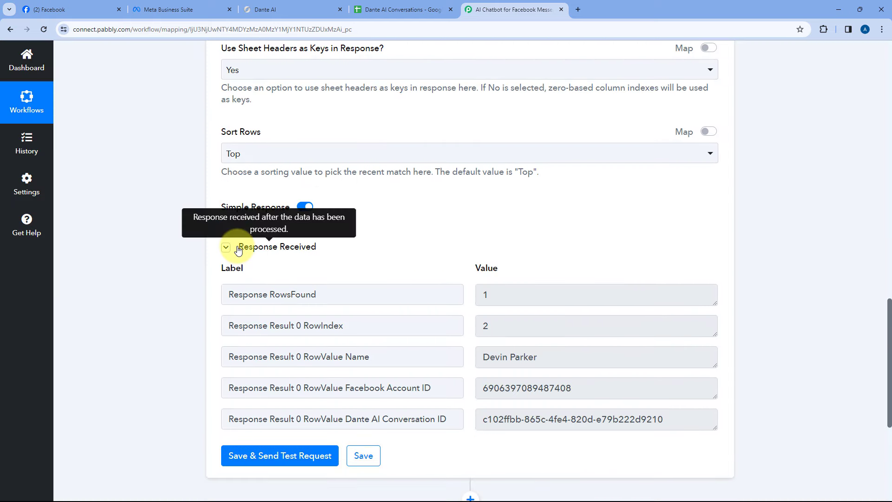
pyautogui.moveTo(237, 246); pyautogui.dragTo(327, 250)
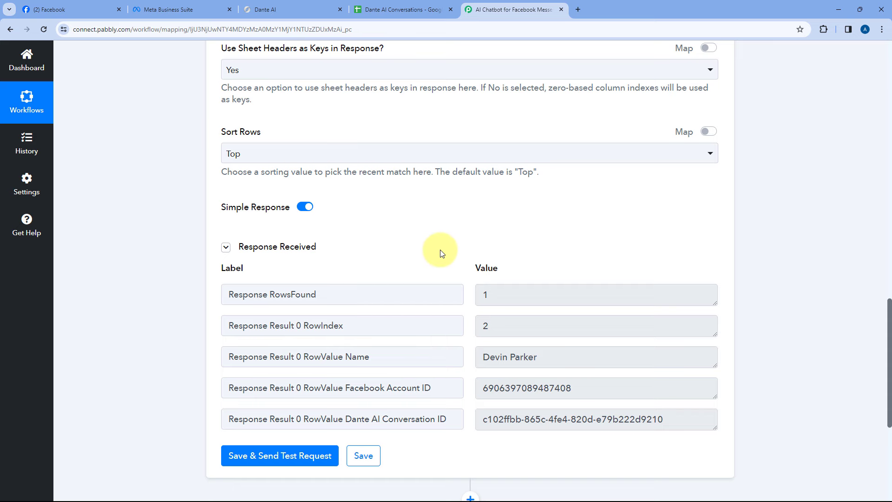
pyautogui.scroll(-1, 441, 253)
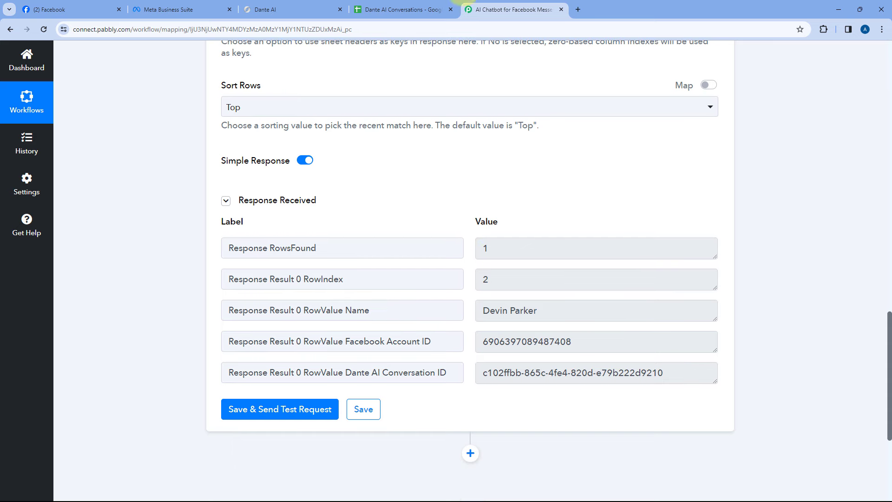
# Step: Compare the sender in the Meta Business Suite inbox with row 2's name, Facebook Account ID and Dante AI Conversation ID in the spreadsheet
pyautogui.click(398, 7)
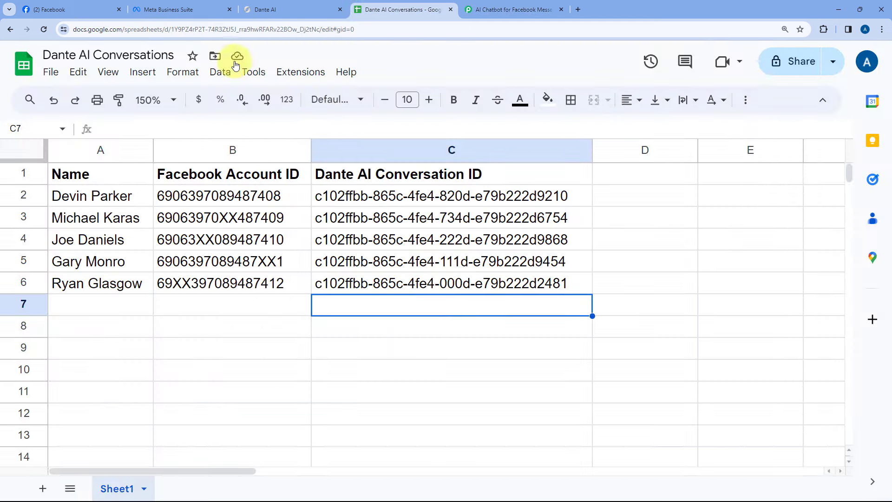
pyautogui.click(99, 201)
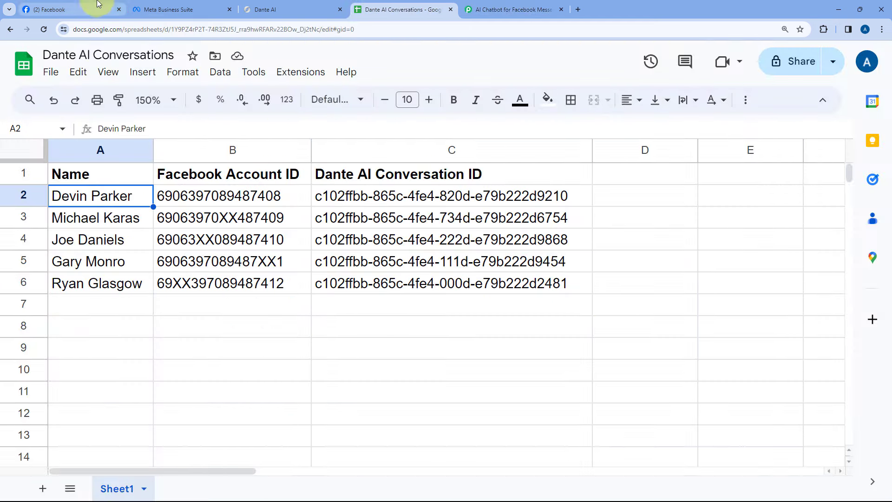
pyautogui.click(136, 8)
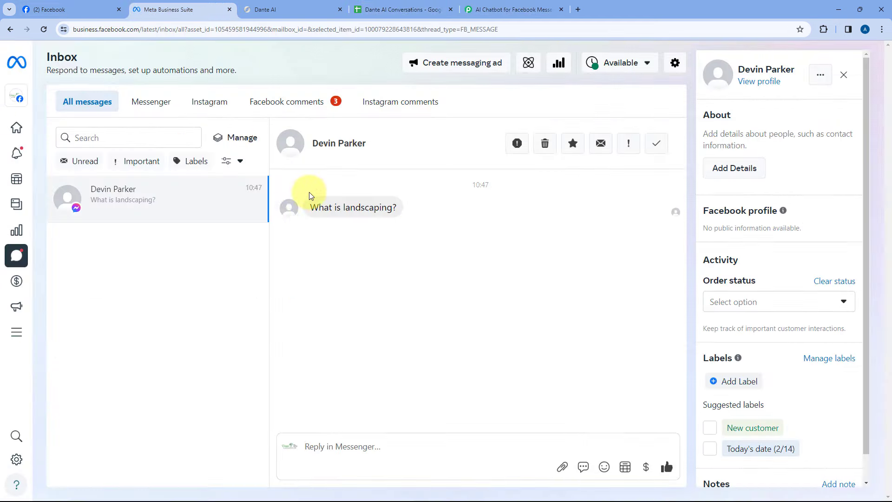
pyautogui.click(398, 8)
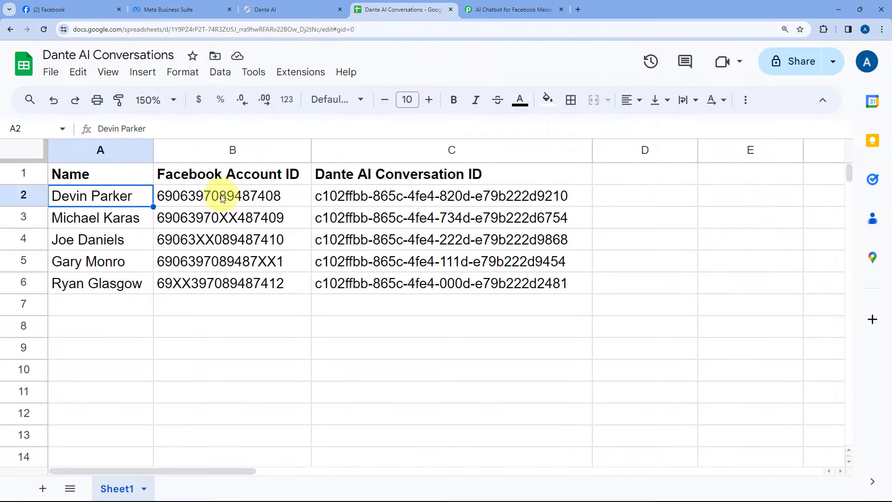
pyautogui.click(182, 195)
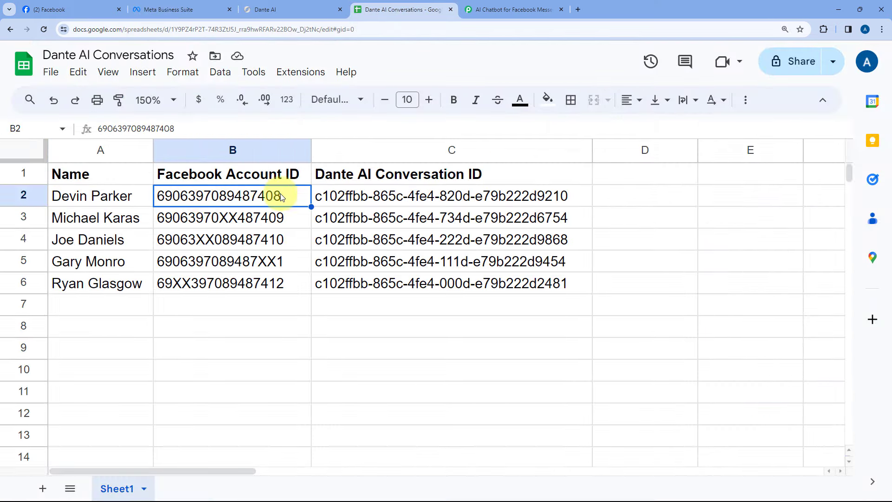
pyautogui.click(133, 197)
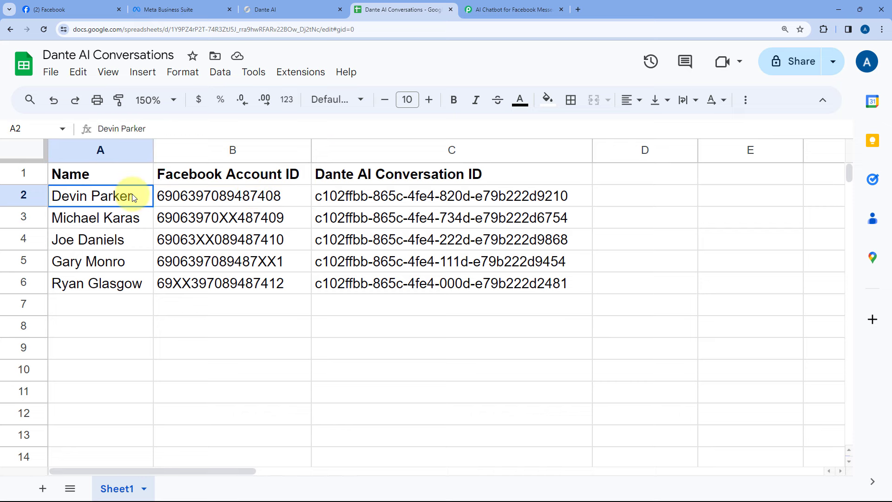
pyautogui.click(235, 196)
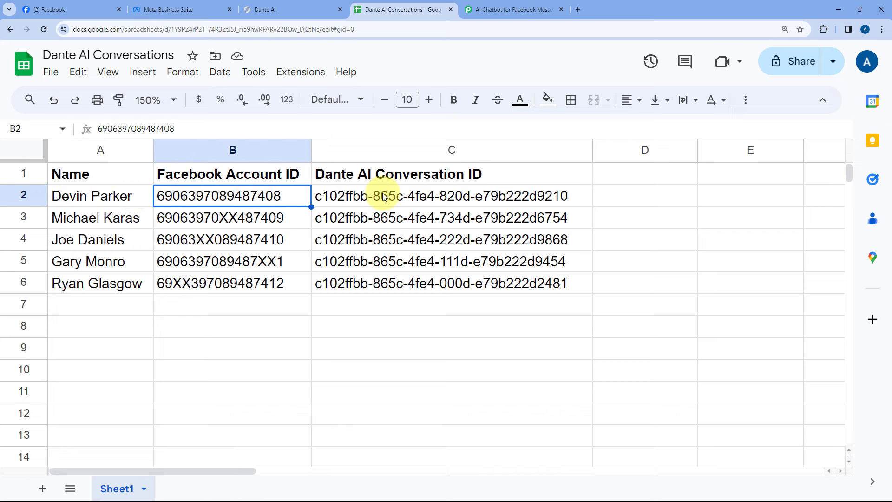
pyautogui.click(384, 197)
# Step: Examine the Dante AI Conversation ID returned in the Pabbly Connect lookup response and compare it with the spreadsheet's column C
pyautogui.click(514, 9)
pyautogui.scroll(-1, 455, 249)
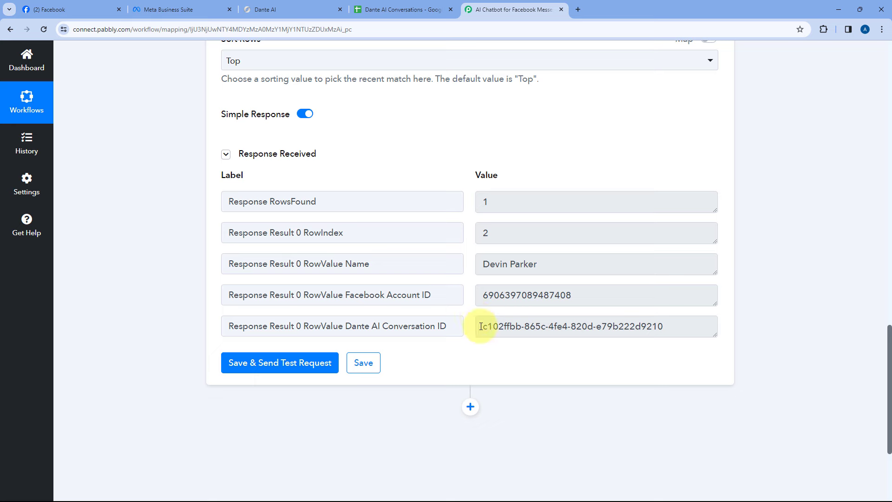
pyautogui.moveTo(481, 327); pyautogui.dragTo(653, 327)
pyautogui.click(667, 326)
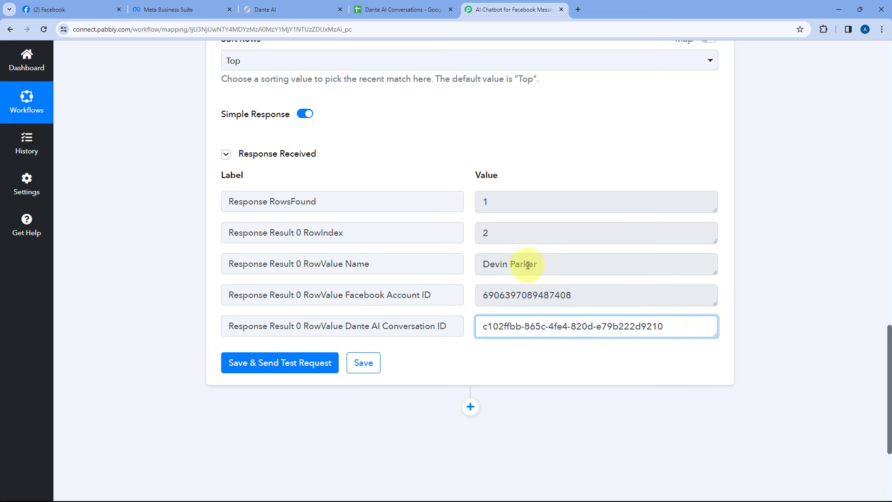
pyautogui.click(399, 9)
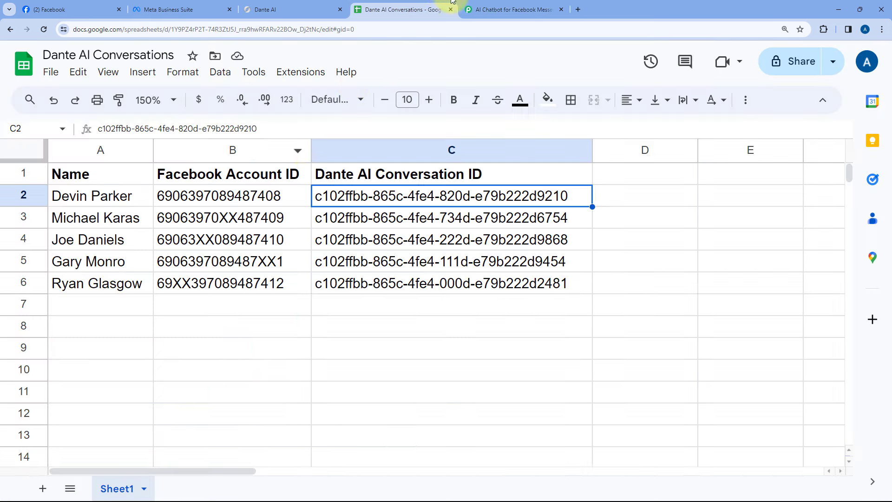
pyautogui.click(511, 9)
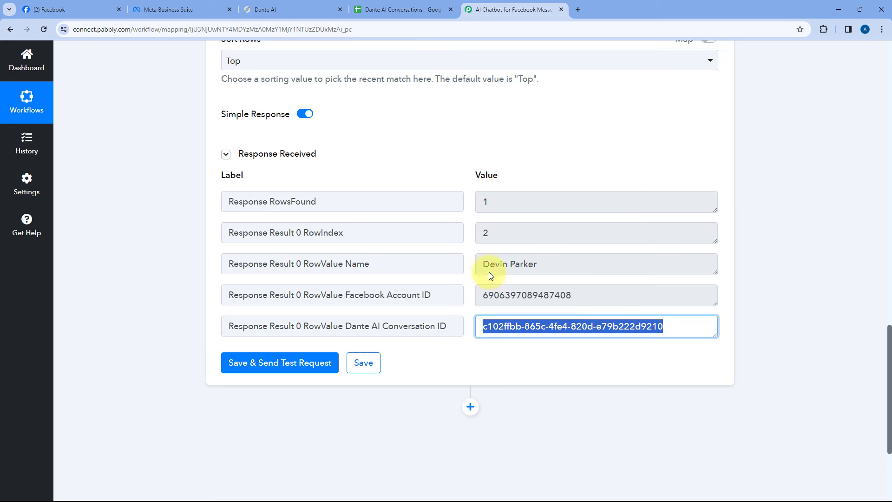
pyautogui.click(479, 326)
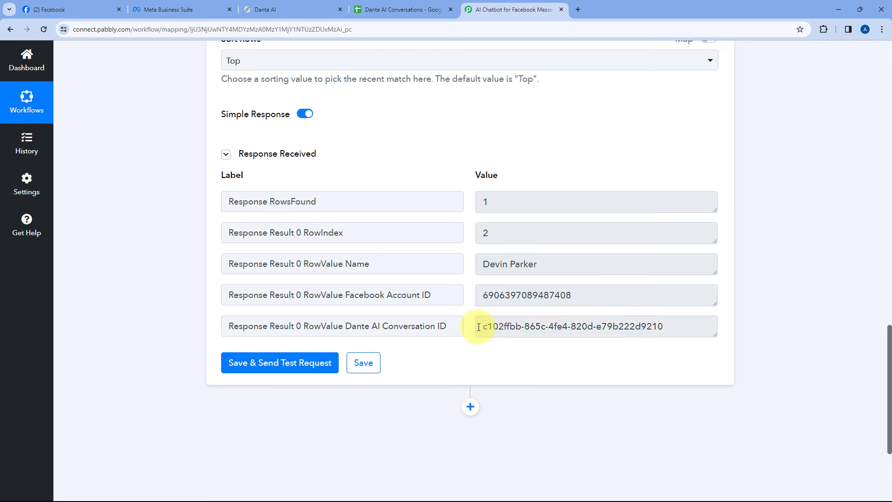
pyautogui.moveTo(481, 326); pyautogui.dragTo(674, 325)
pyautogui.click(673, 327)
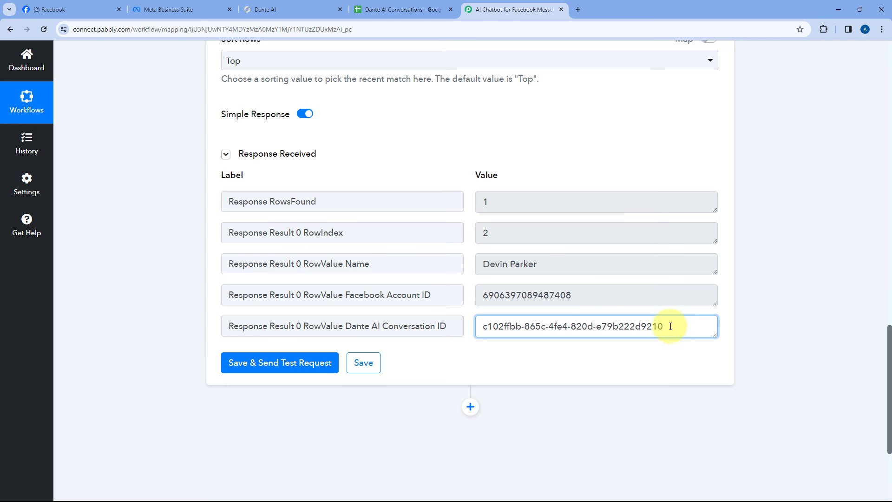
pyautogui.click(446, 163)
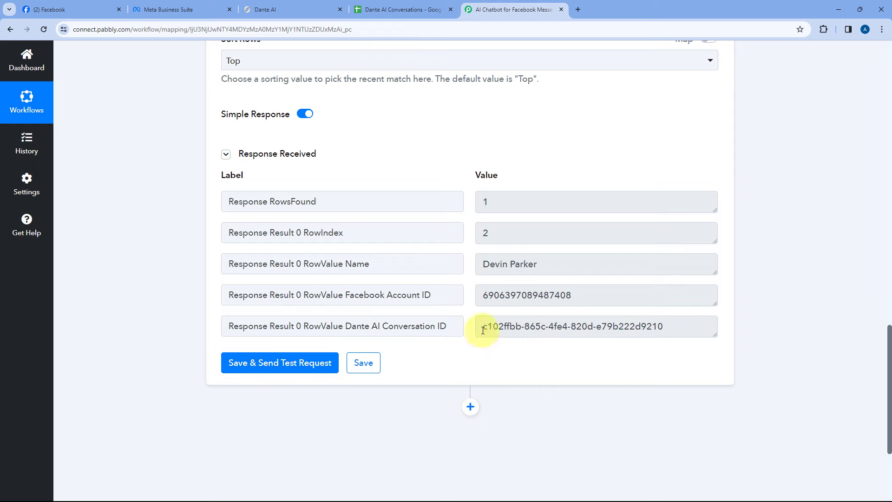
pyautogui.moveTo(482, 330); pyautogui.dragTo(677, 330)
pyautogui.click(461, 176)
# Step: Expand the Facebook Messenger trigger and examine the Res1 Message Text in its captured response
pyautogui.scroll(2, 455, 176)
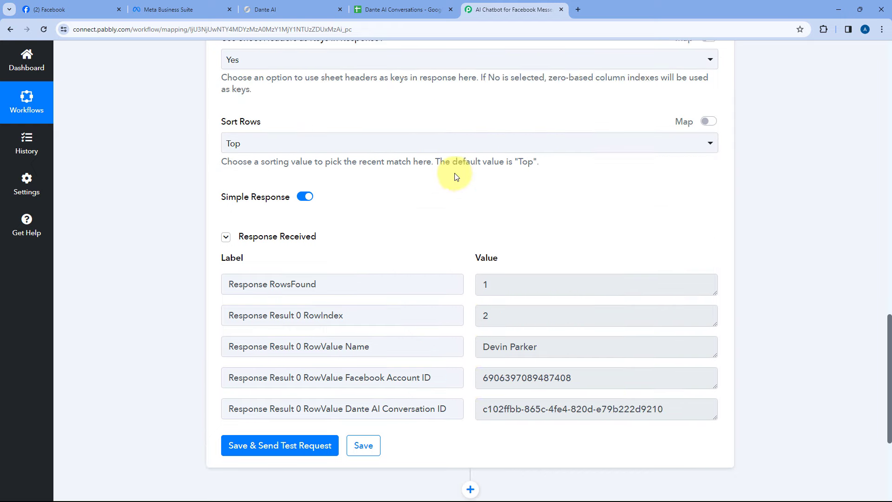
pyautogui.scroll(15, 453, 175)
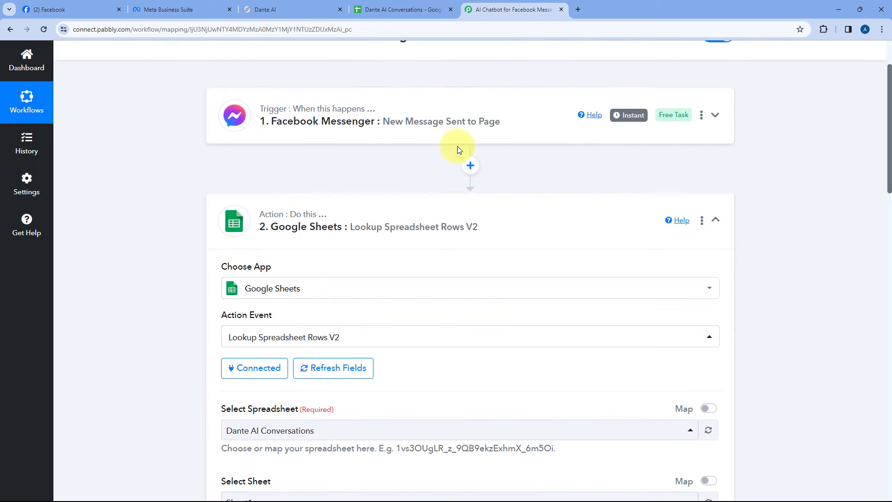
pyautogui.click(439, 119)
pyautogui.scroll(-6, 250, 295)
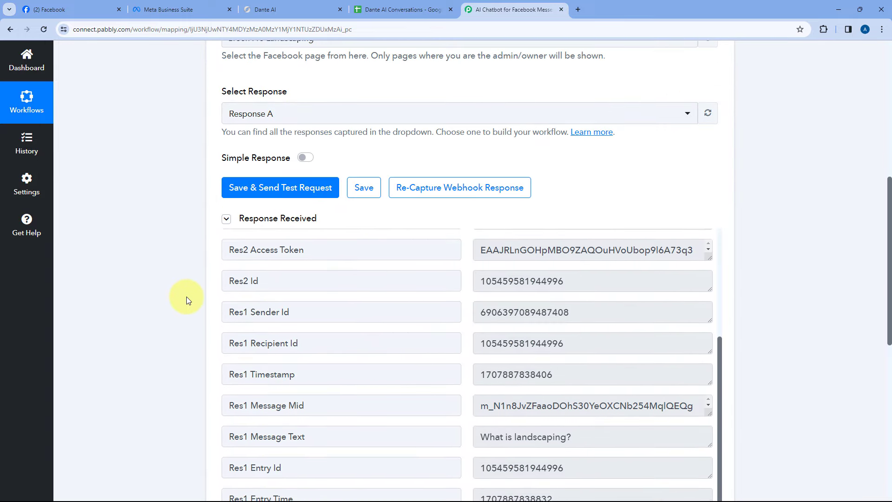
pyautogui.scroll(-5, 188, 300)
pyautogui.moveTo(572, 205); pyautogui.dragTo(464, 203)
pyautogui.click(465, 203)
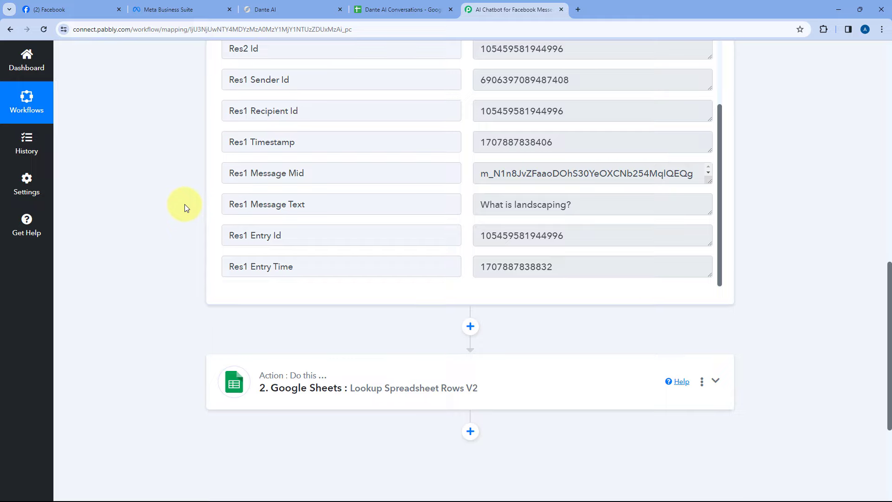
# Step: Add a Dante AI action after the Google Sheets lookup and set its action event to Add Prompt
pyautogui.scroll(-4, 185, 205)
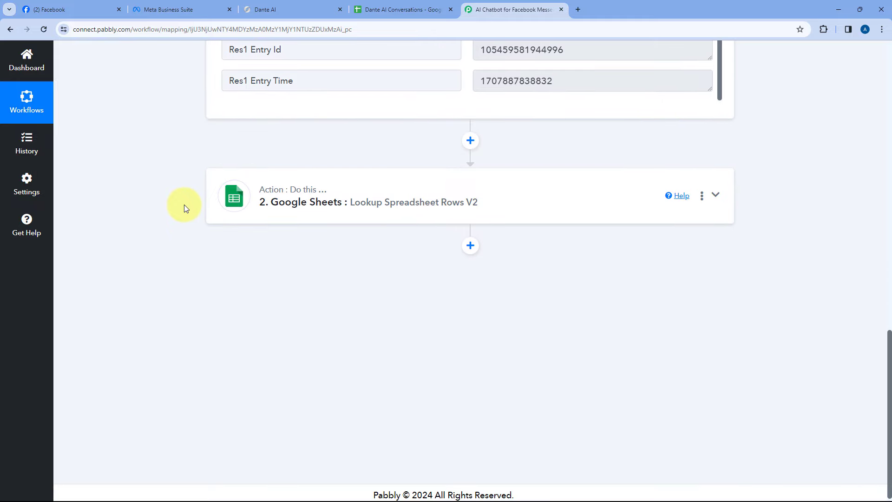
pyautogui.click(471, 240)
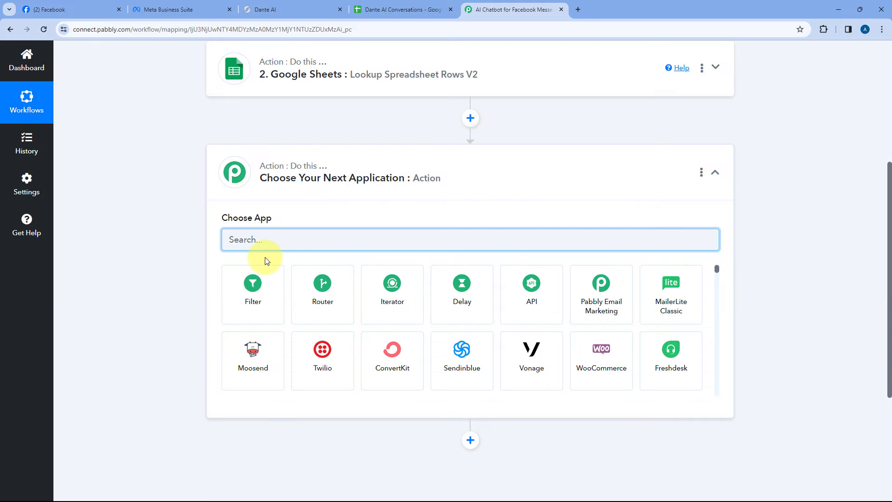
pyautogui.write('Dante')
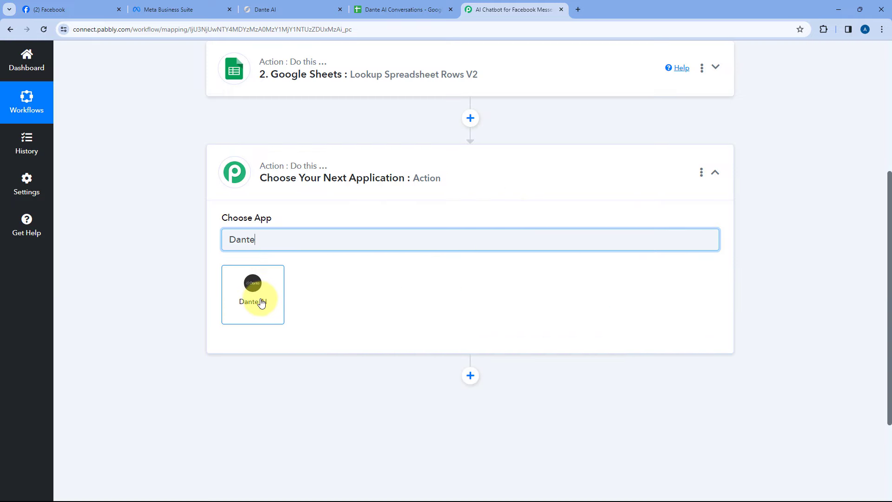
pyautogui.click(261, 302)
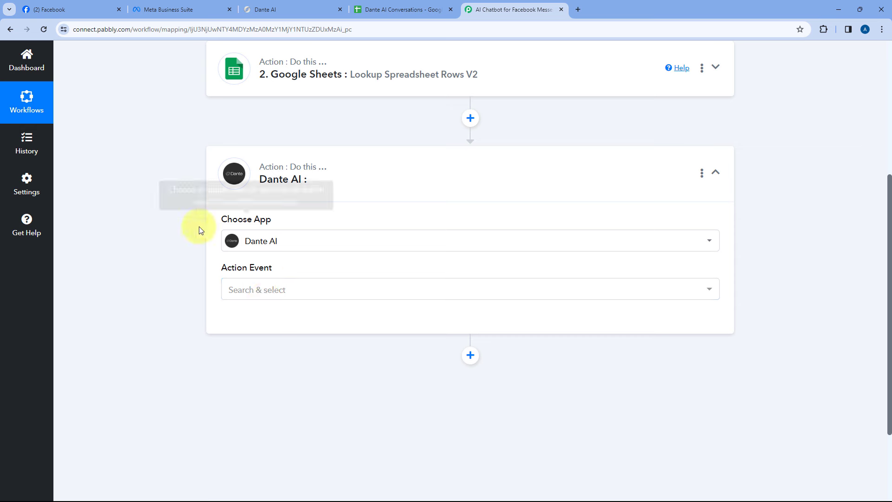
pyautogui.scroll(-2, 203, 241)
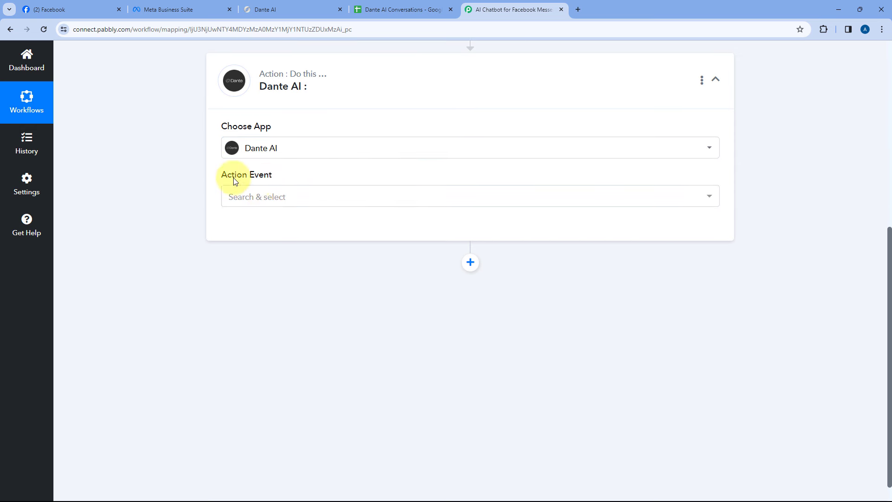
pyautogui.click(298, 197)
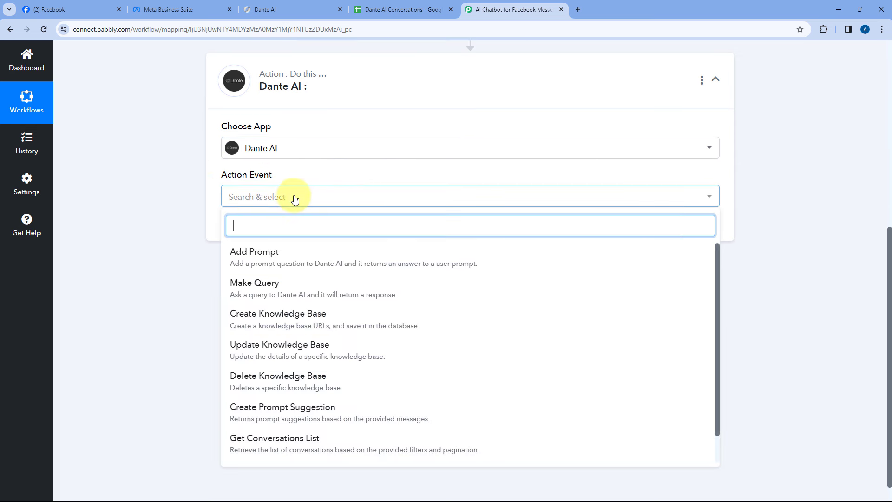
pyautogui.click(275, 257)
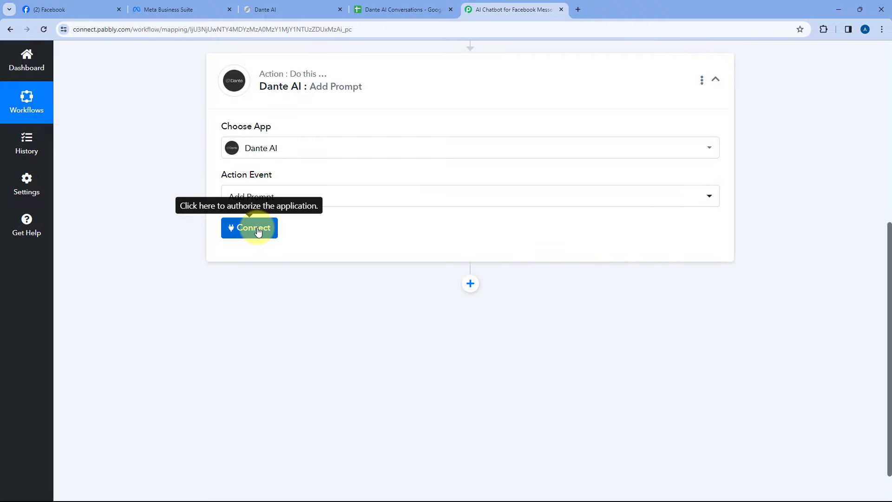
# Step: Start a new Dante AI connection for the action, then switch to Dante AI and copy the API key from its integrations page
pyautogui.click(258, 231)
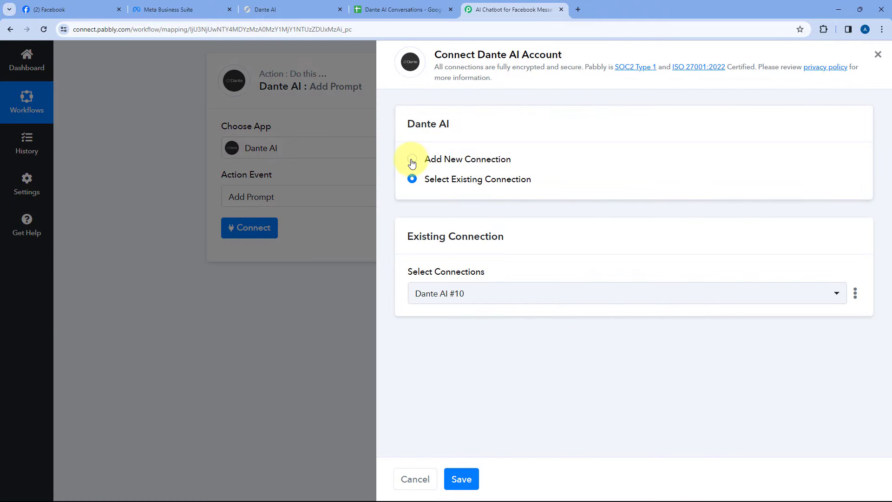
pyautogui.click(411, 160)
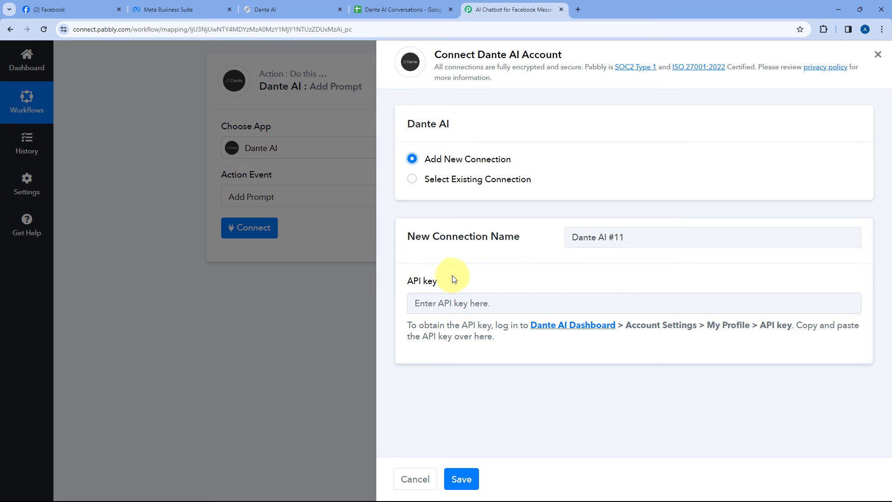
pyautogui.click(309, 6)
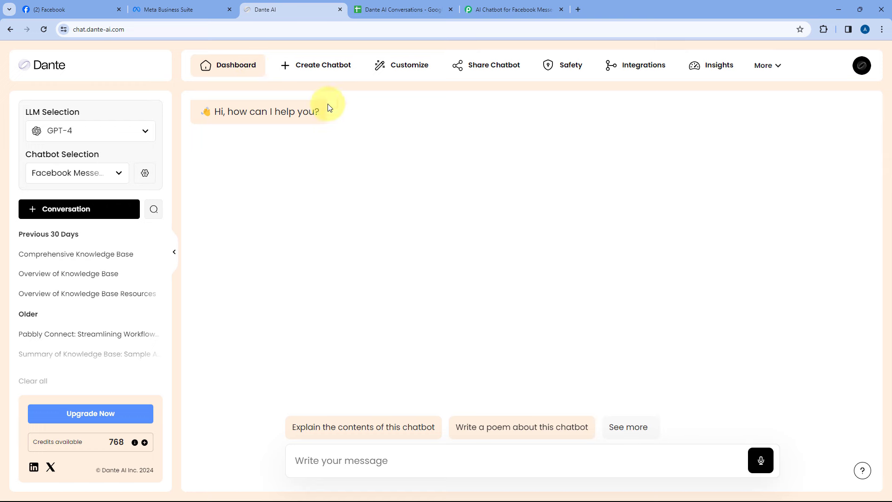
pyautogui.click(622, 68)
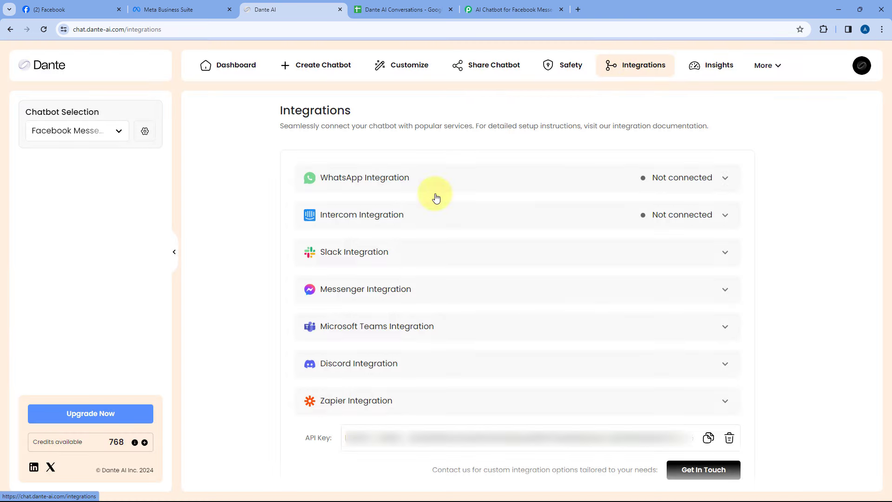
pyautogui.click(709, 439)
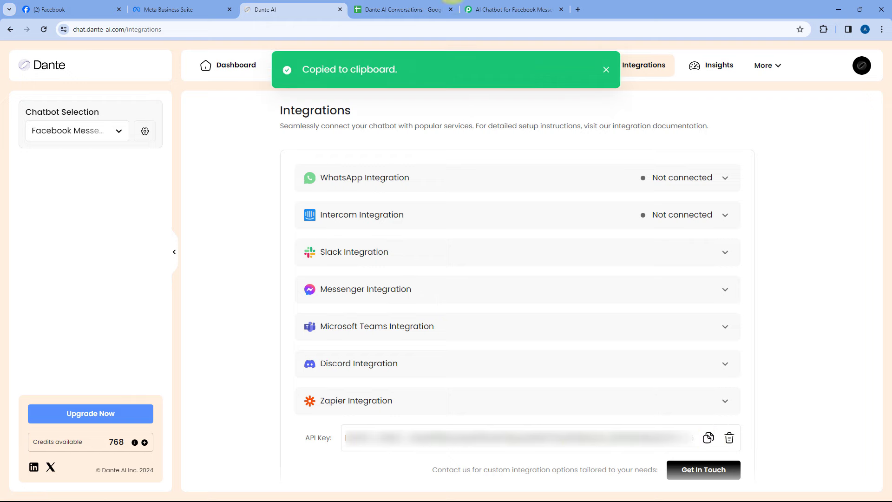
# Step: Switch to the Pabbly Connect workflow, paste the Dante AI API key into the new connection, and save it
pyautogui.click(511, 9)
pyautogui.rightClick(445, 302)
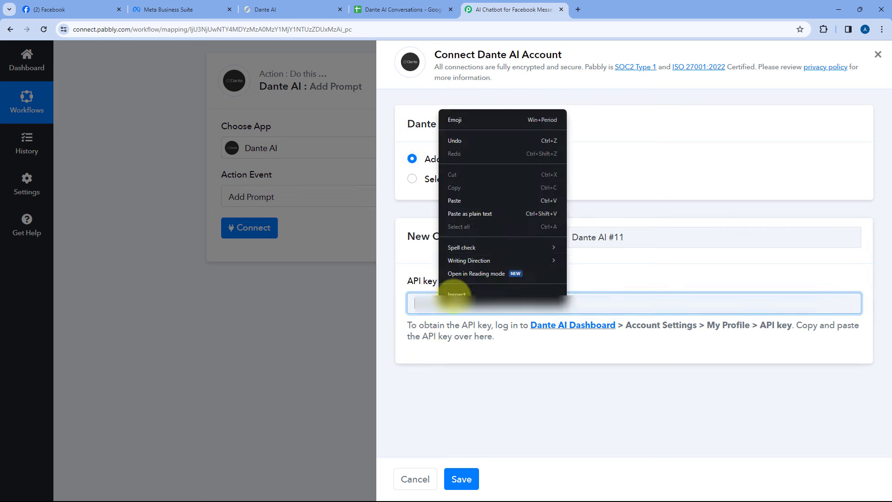
pyautogui.click(474, 197)
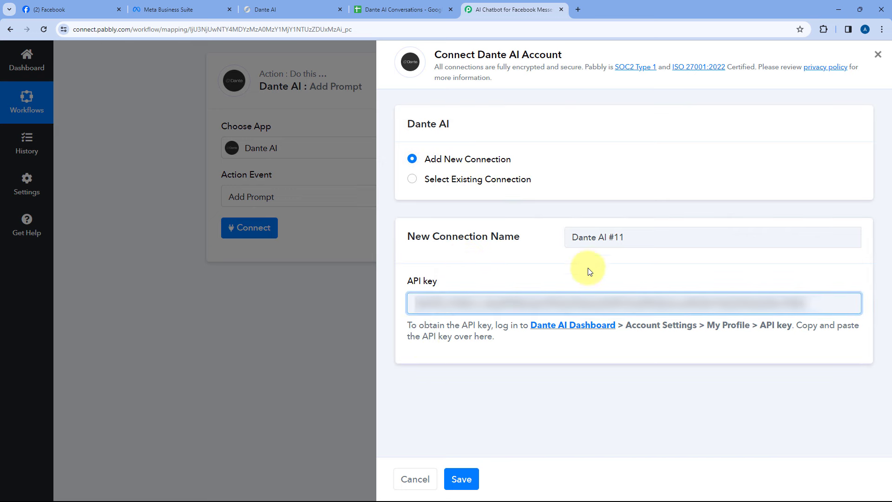
pyautogui.click(462, 478)
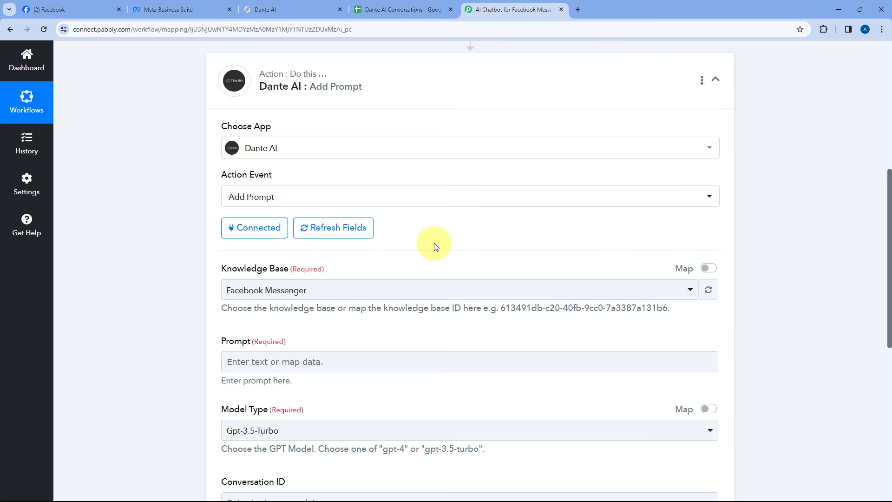
# Step: Check the chatbot list in Dante AI and choose Facebook Messenger as the Add Prompt action's knowledge base in Pabbly Connect
pyautogui.scroll(-3, 410, 244)
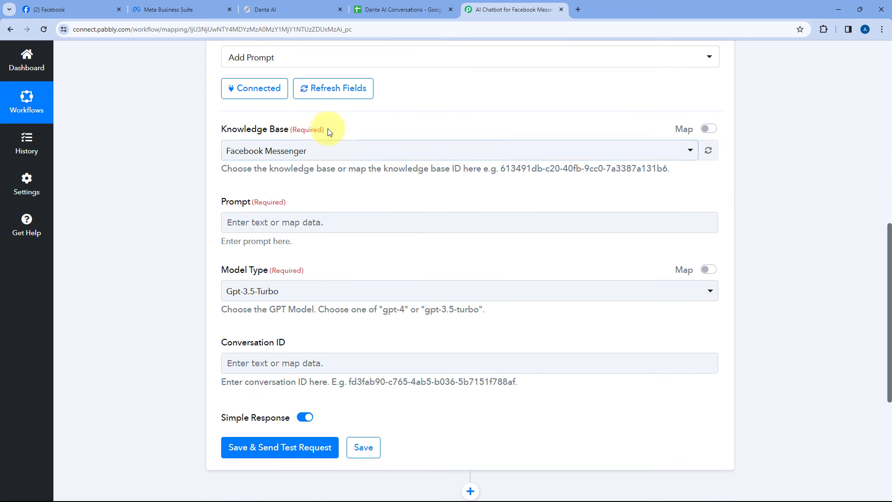
pyautogui.click(373, 150)
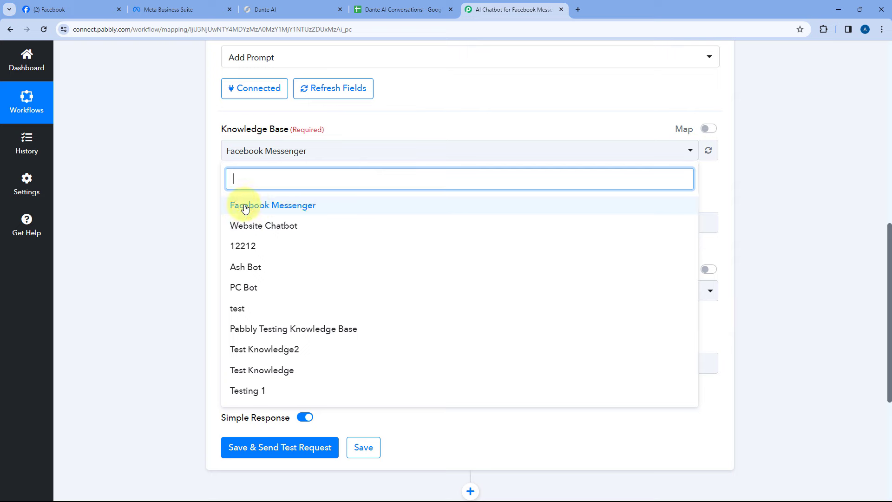
pyautogui.click(306, 8)
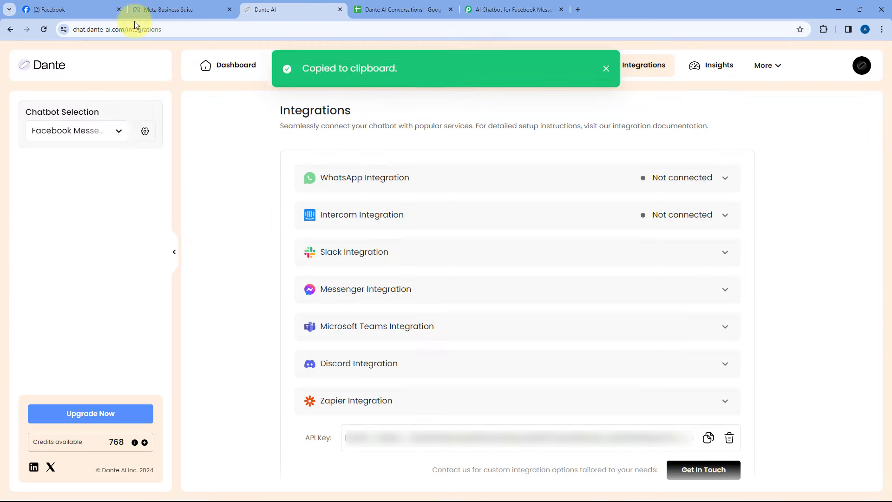
pyautogui.click(114, 130)
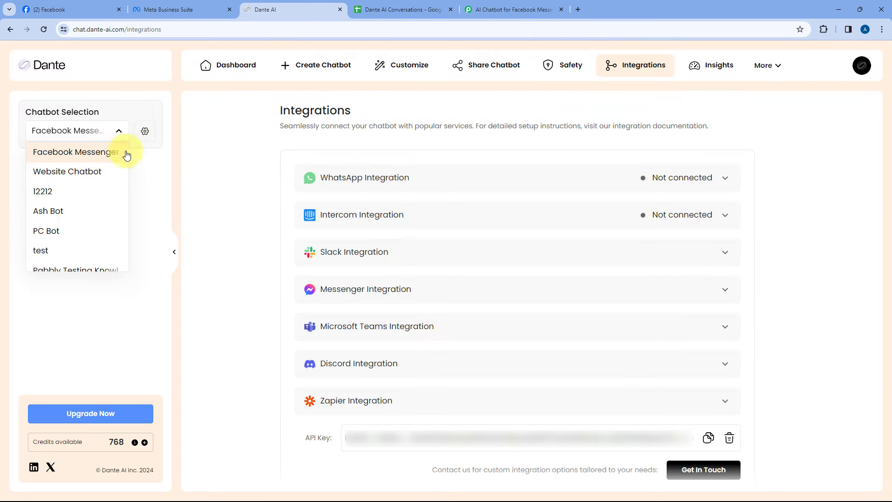
pyautogui.click(120, 133)
pyautogui.click(489, 7)
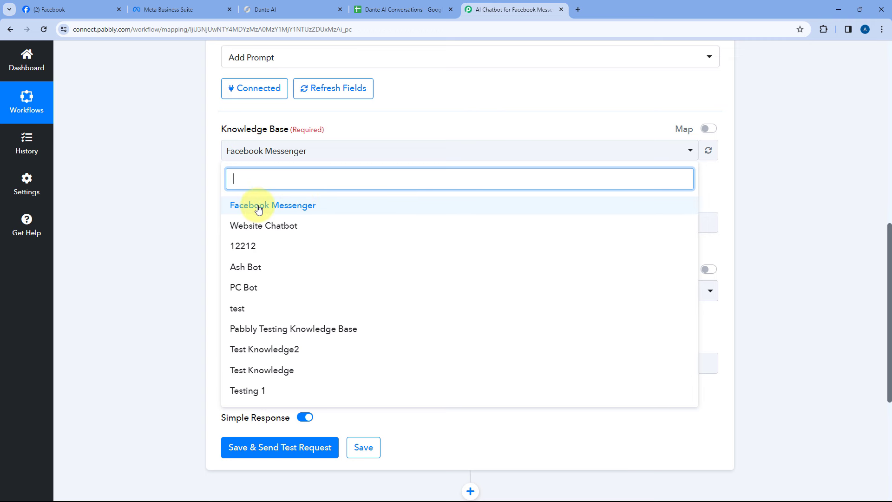
pyautogui.click(319, 205)
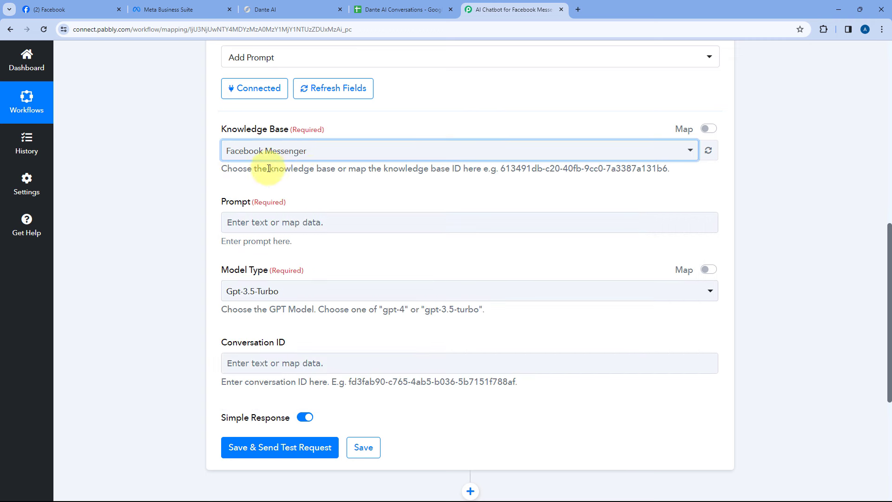
# Step: Review the chatbot selection on the Dante AI dashboard and return to the Pabbly Connect workflow
pyautogui.click(288, 9)
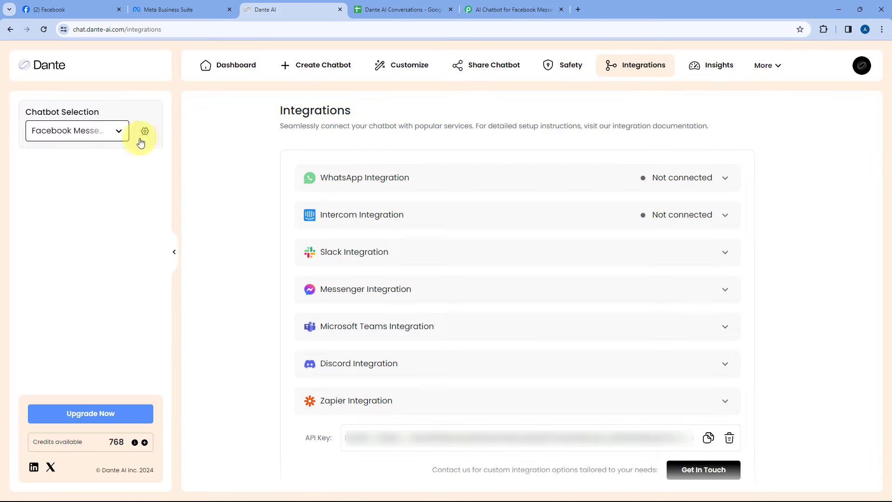
pyautogui.click(250, 68)
pyautogui.click(113, 175)
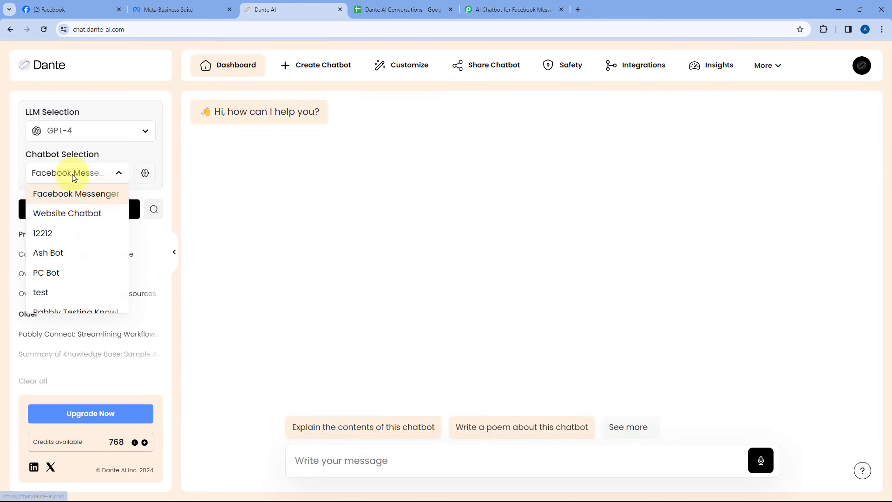
pyautogui.click(224, 176)
pyautogui.click(502, 9)
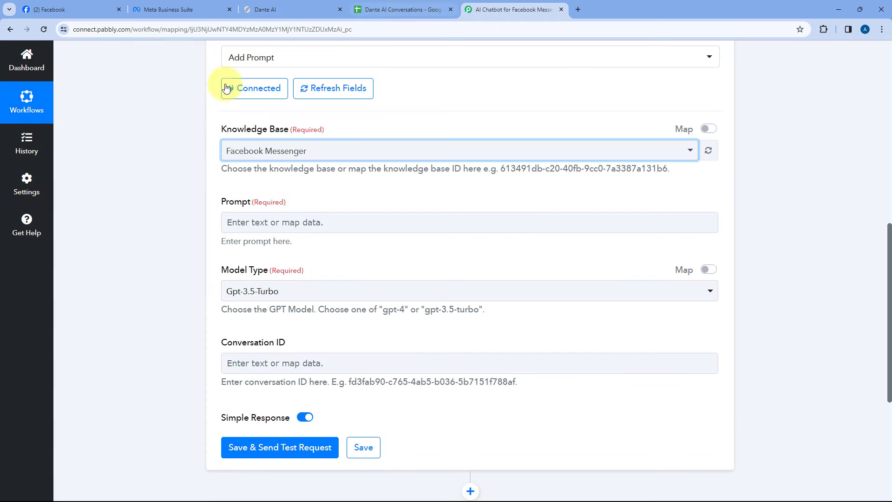
pyautogui.click(346, 124)
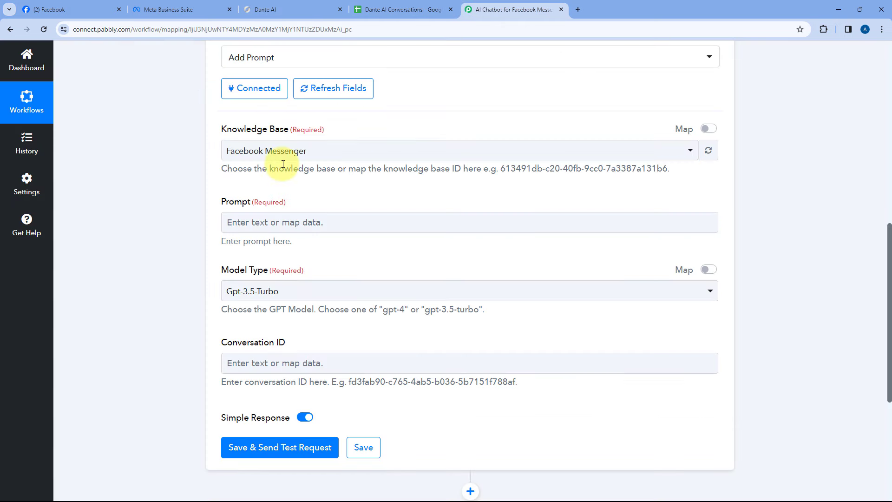
# Step: Examine the Res1 Message Text field in the response of the Facebook Messenger trigger
pyautogui.scroll(-1, 292, 167)
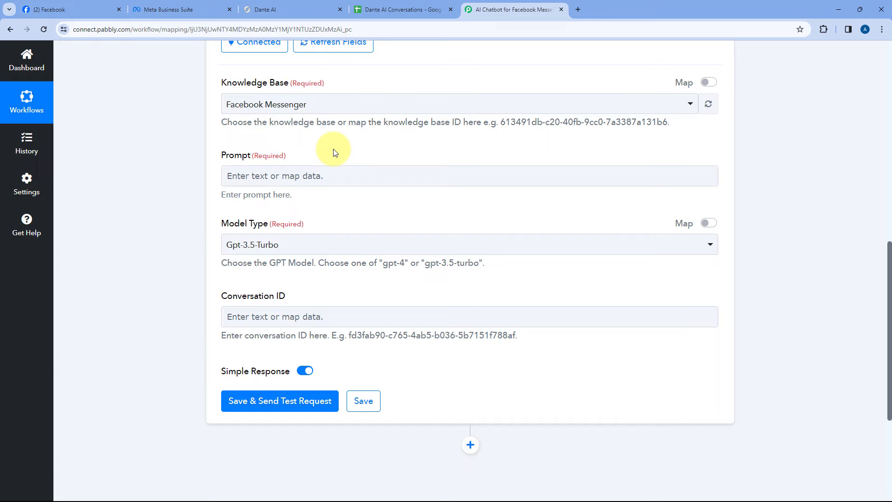
pyautogui.scroll(10, 334, 152)
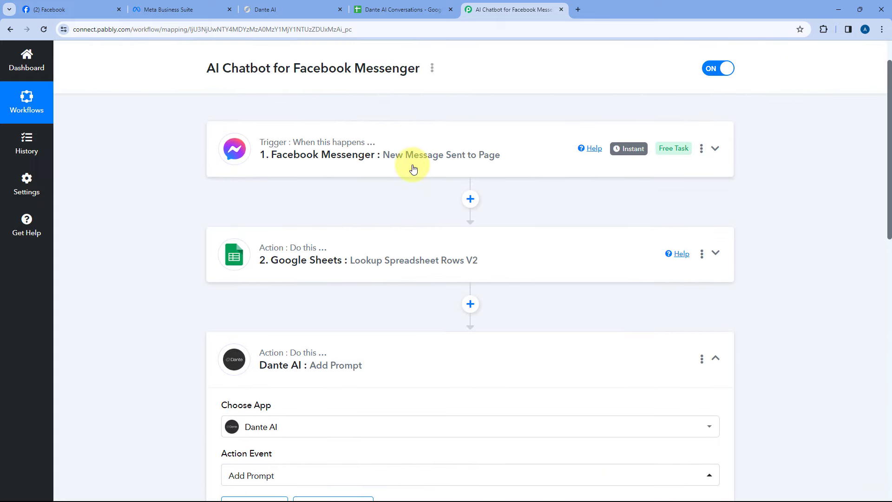
pyautogui.click(413, 168)
pyautogui.scroll(-12, 175, 269)
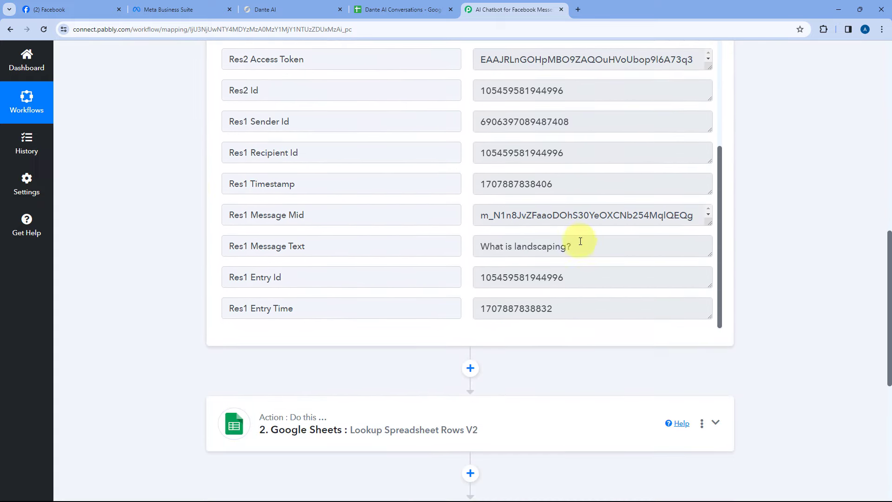
pyautogui.moveTo(580, 241); pyautogui.dragTo(478, 249)
pyautogui.click(468, 243)
pyautogui.moveTo(395, 242); pyautogui.dragTo(273, 247)
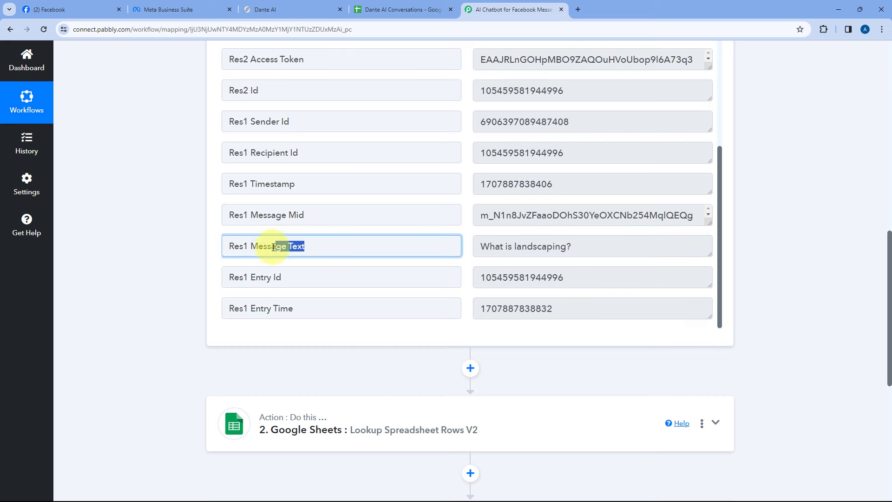
pyautogui.click(547, 245)
pyautogui.moveTo(547, 247); pyautogui.dragTo(461, 245)
pyautogui.click(205, 251)
pyautogui.scroll(-2, 179, 255)
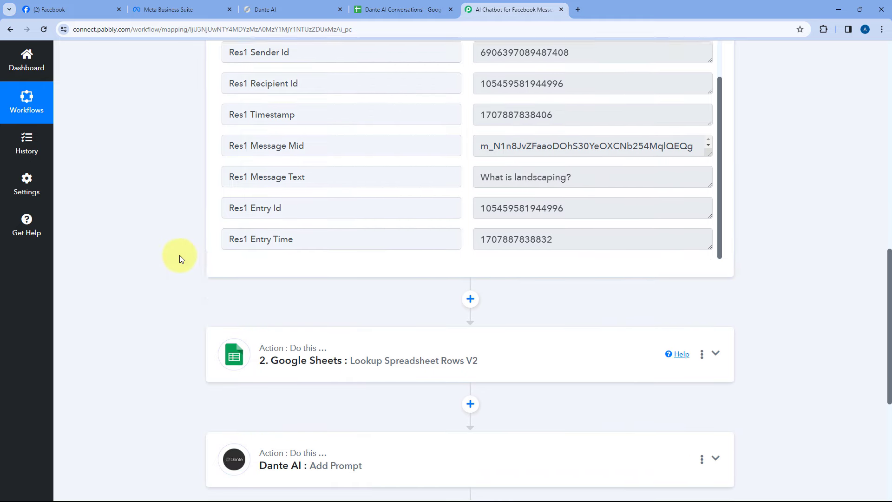
# Step: Map Res1 Message Text from the Facebook Messenger trigger into the Prompt field of the Dante AI action
pyautogui.scroll(-5, 179, 256)
pyautogui.click(265, 273)
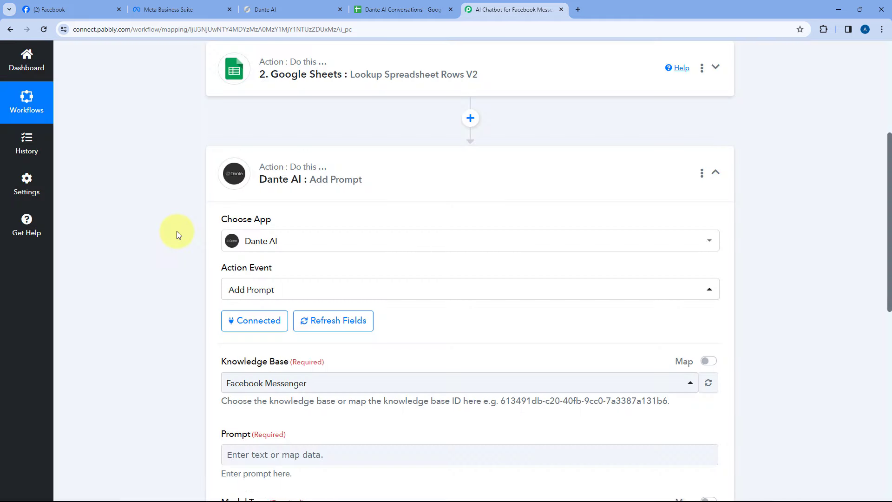
pyautogui.scroll(-6, 177, 235)
pyautogui.scroll(-1, 175, 232)
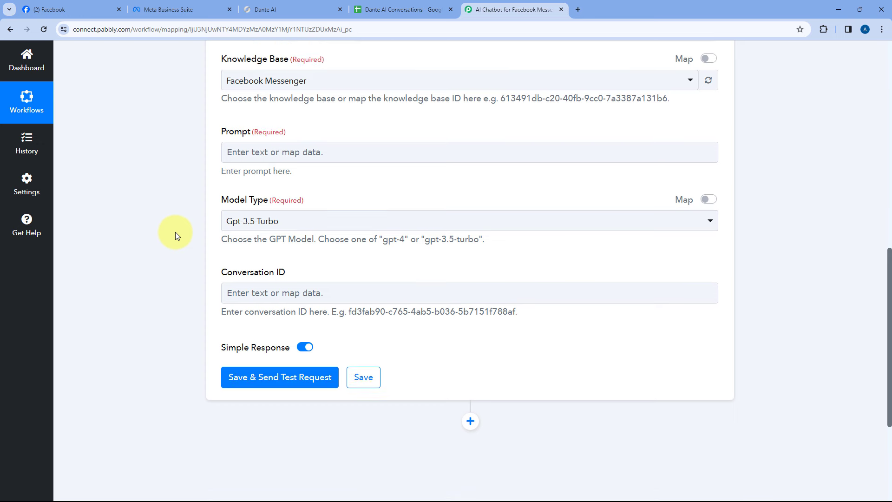
pyautogui.click(261, 135)
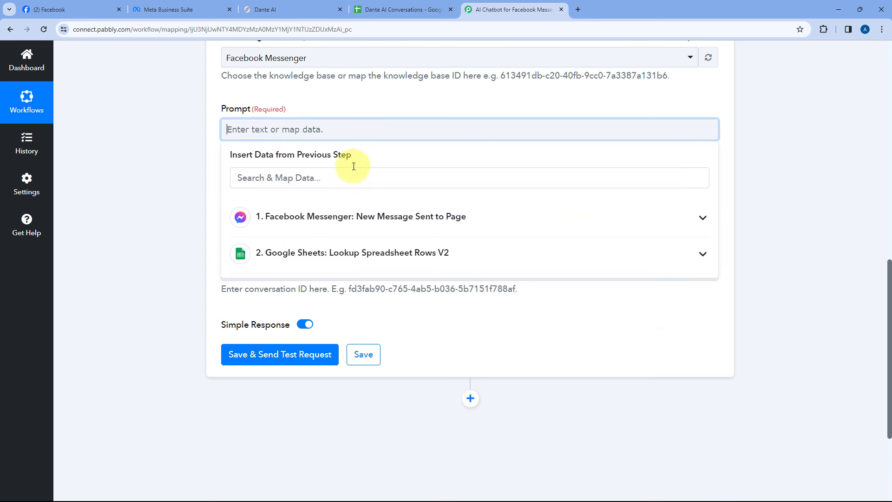
pyautogui.click(352, 221)
pyautogui.scroll(-2, 367, 291)
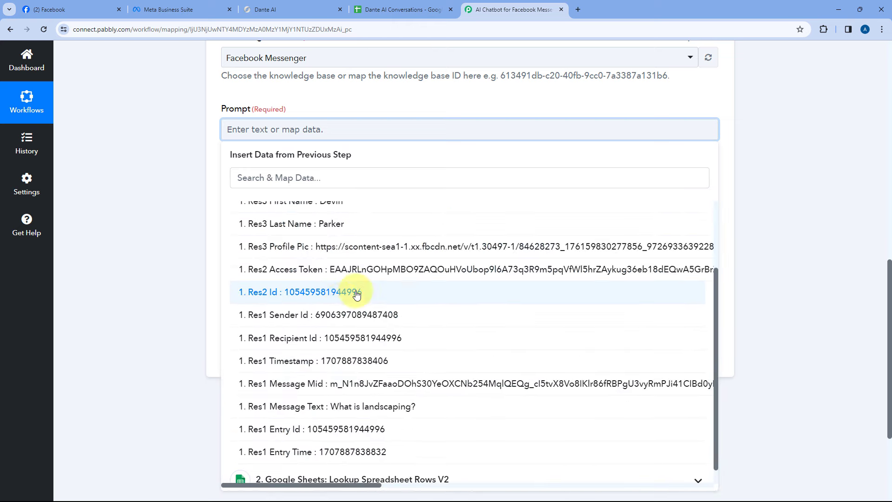
pyautogui.click(295, 408)
pyautogui.click(187, 155)
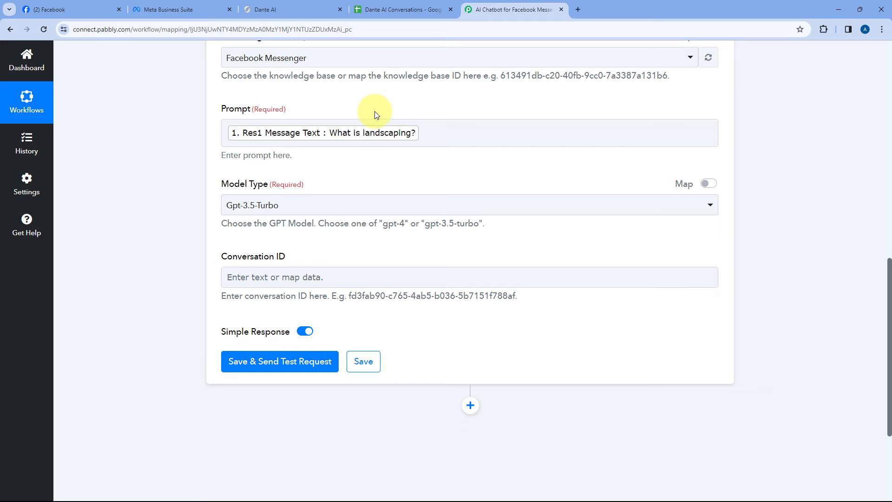
# Step: Look at the Green Pro Landscaping Facebook page, and set the Dante AI action's model type to Gpt-4
pyautogui.click(101, 5)
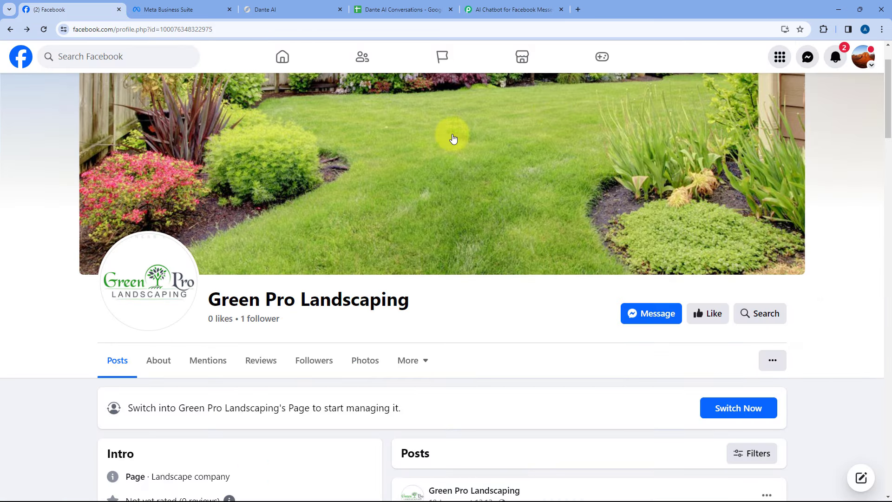
pyautogui.click(507, 6)
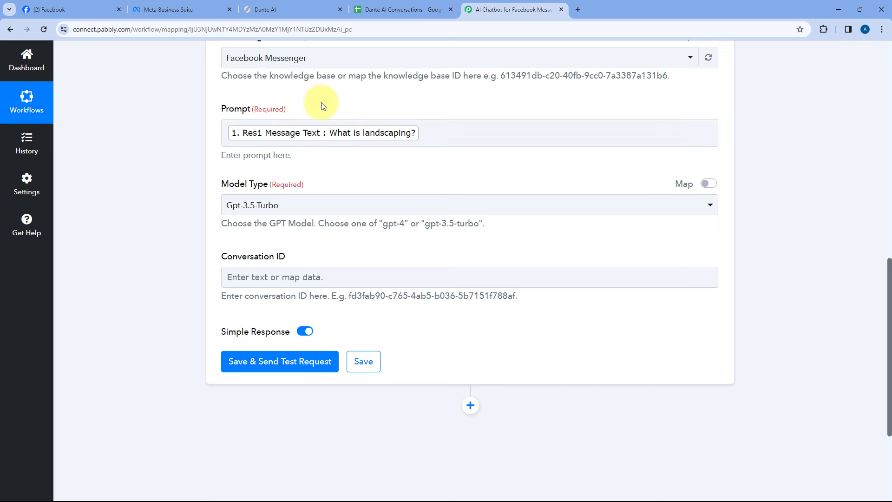
pyautogui.click(355, 205)
pyautogui.scroll(-2, 177, 212)
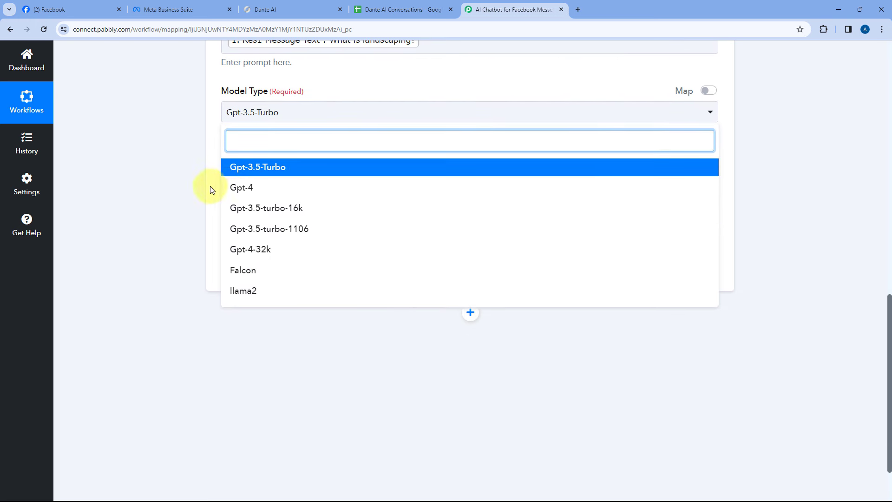
pyautogui.click(270, 190)
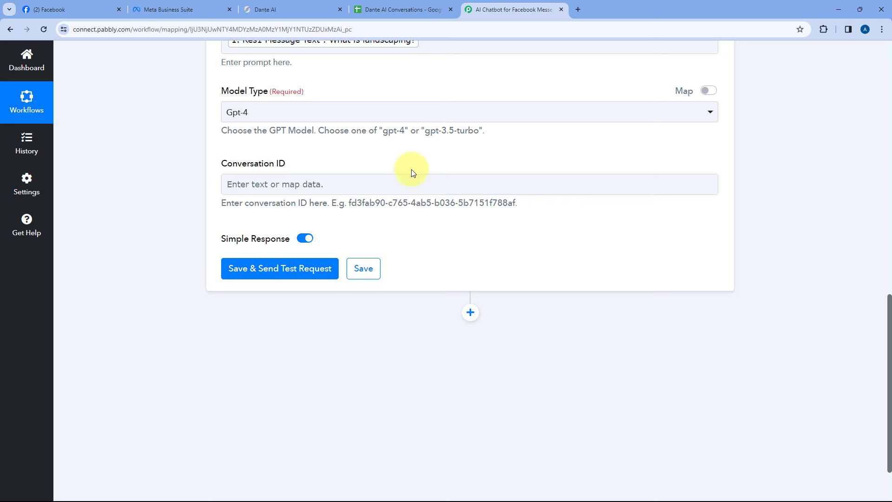
# Step: Examine the Google Sheets lookup step's lookup settings and response, including the returned Facebook account ID and Dante AI conversation ID
pyautogui.scroll(15, 428, 163)
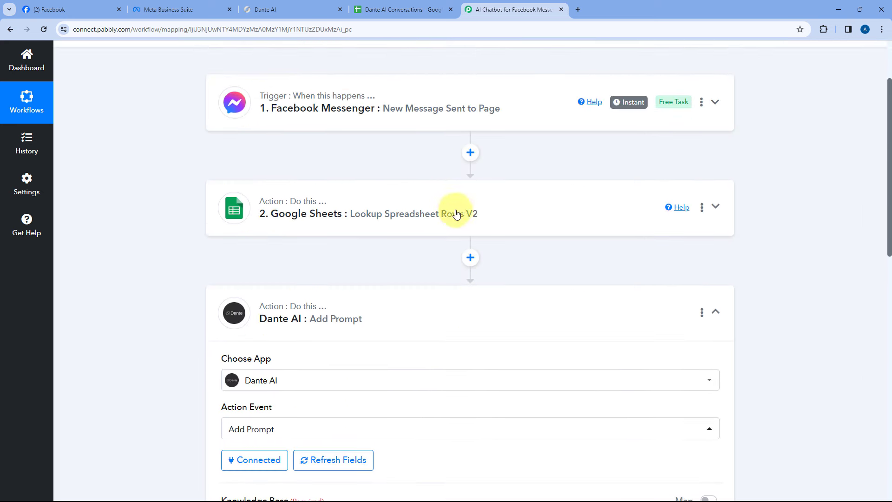
pyautogui.click(418, 196)
pyautogui.scroll(-7, 153, 244)
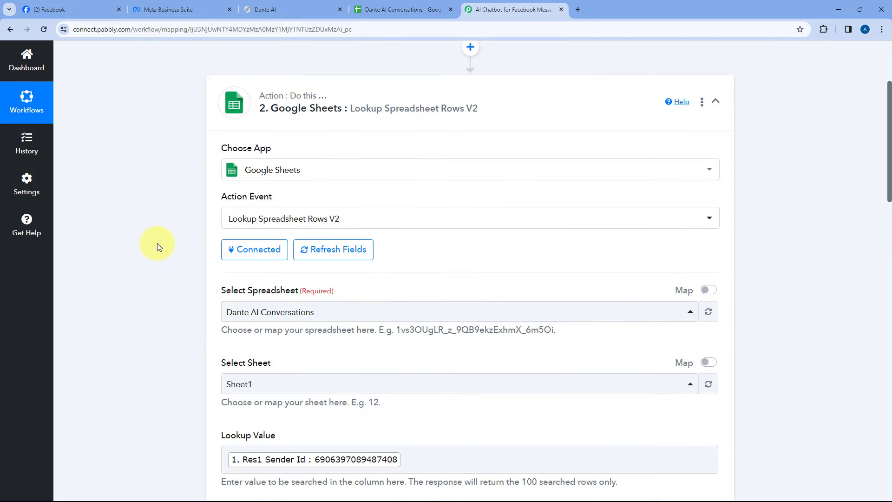
pyautogui.scroll(-3, 452, 157)
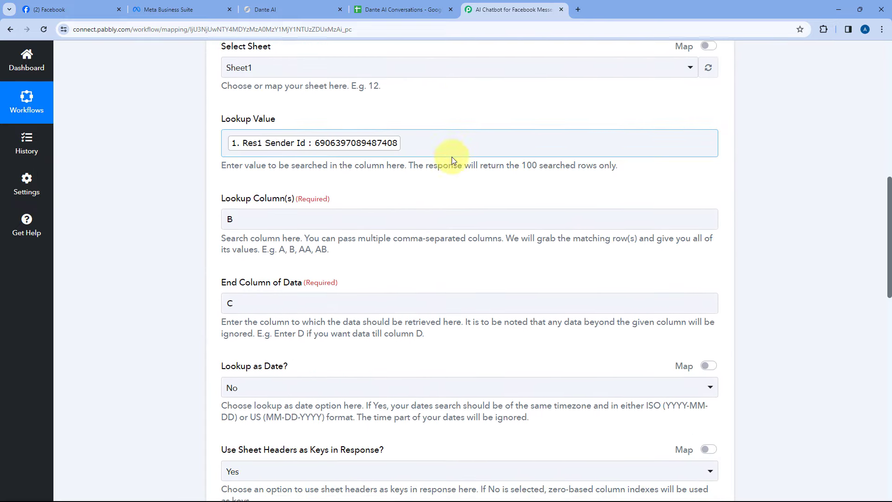
pyautogui.scroll(-4, 447, 159)
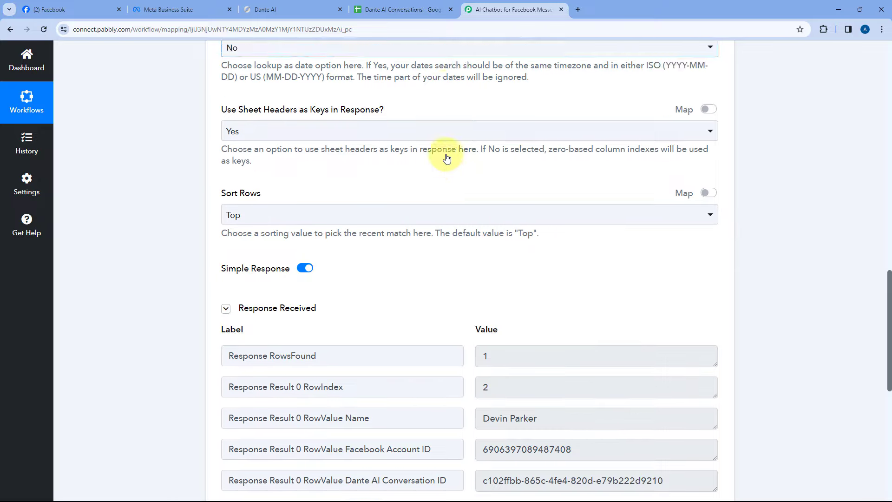
pyautogui.scroll(4, 447, 158)
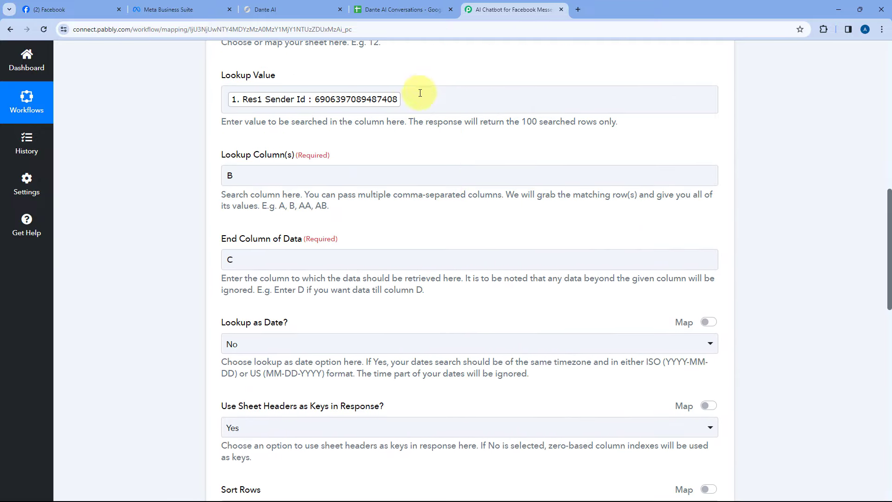
pyautogui.scroll(-9, 439, 102)
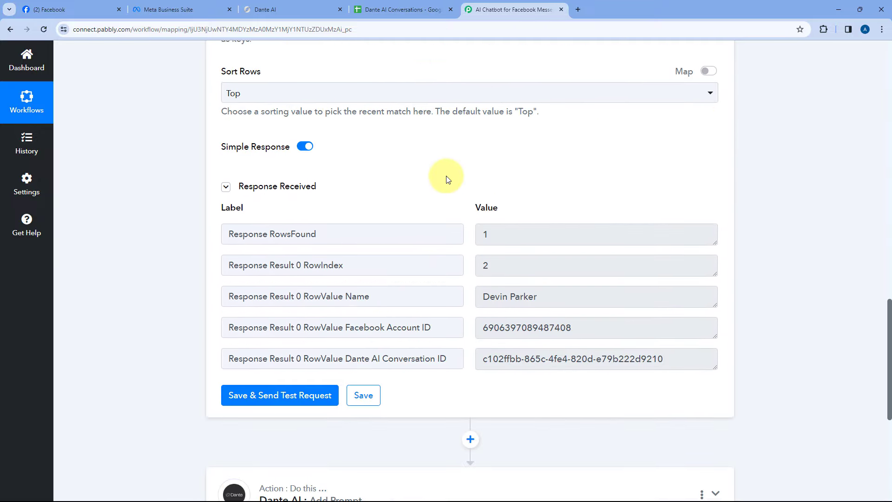
pyautogui.scroll(-1, 481, 259)
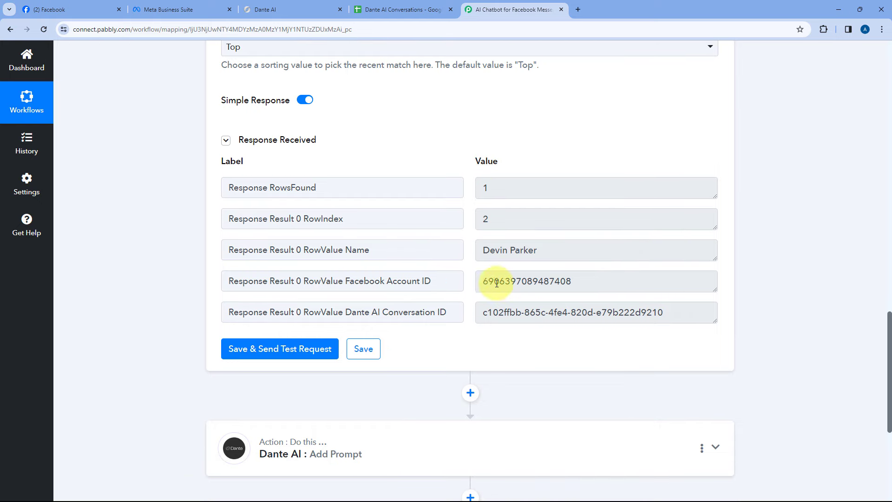
pyautogui.moveTo(480, 313)
pyautogui.mouseDown()
pyautogui.moveTo(668, 314)
pyautogui.moveTo(483, 313)
pyautogui.mouseUp()
pyautogui.click(464, 303)
pyautogui.scroll(-5, 453, 275)
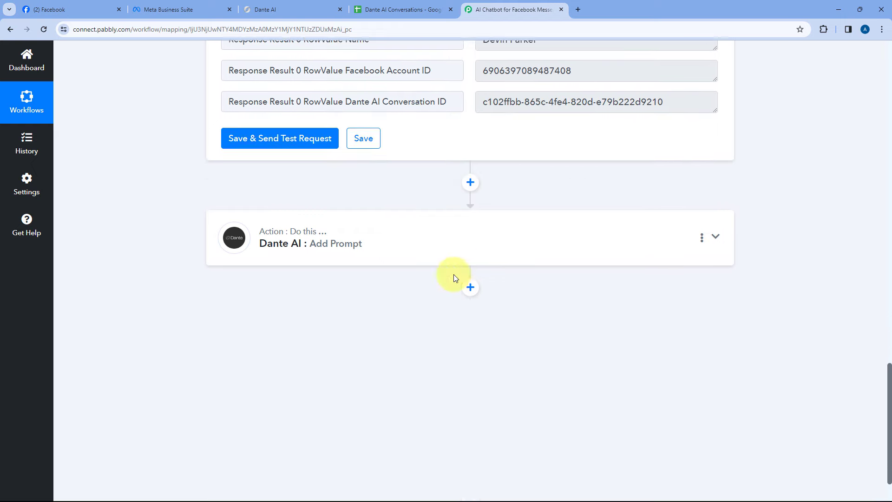
# Step: Map Response Result 0 RowValue Dante AI Conversation ID from the Google Sheets lookup into the Dante AI action's Conversation ID field
pyautogui.click(393, 215)
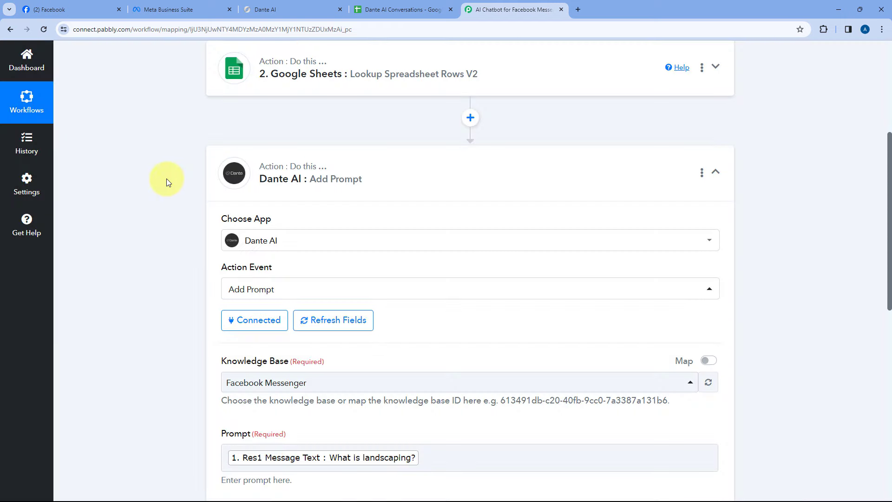
pyautogui.scroll(-10, 166, 185)
pyautogui.click(260, 184)
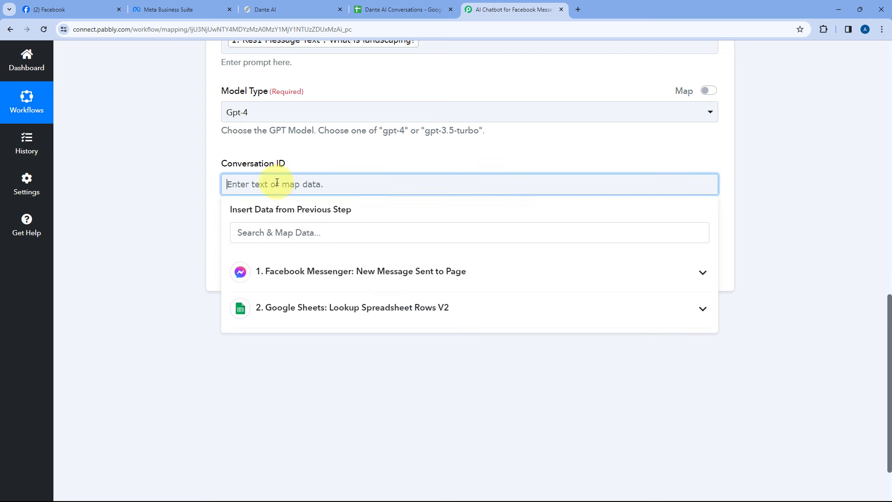
pyautogui.click(327, 308)
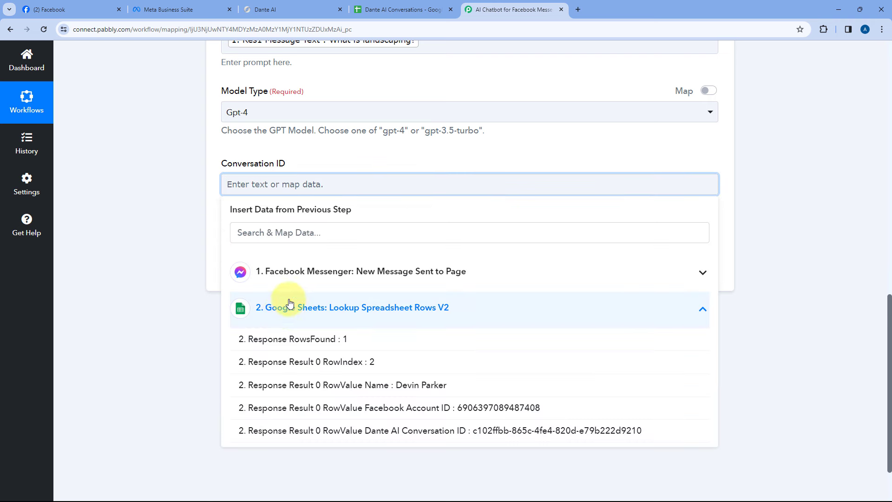
pyautogui.click(381, 437)
pyautogui.click(187, 225)
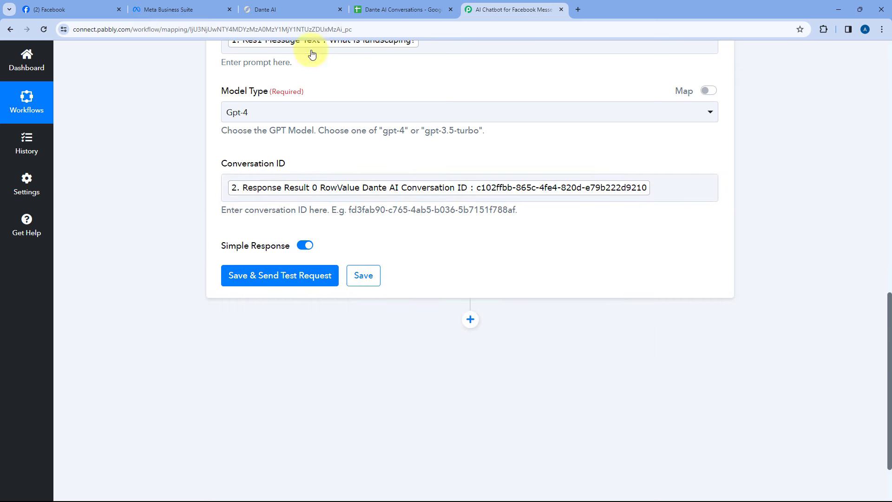
# Step: Review the Facebook page and the Dante AI Conversations sheet, and examine the row index, name, account ID and conversation ID fields in the lookup response
pyautogui.click(88, 9)
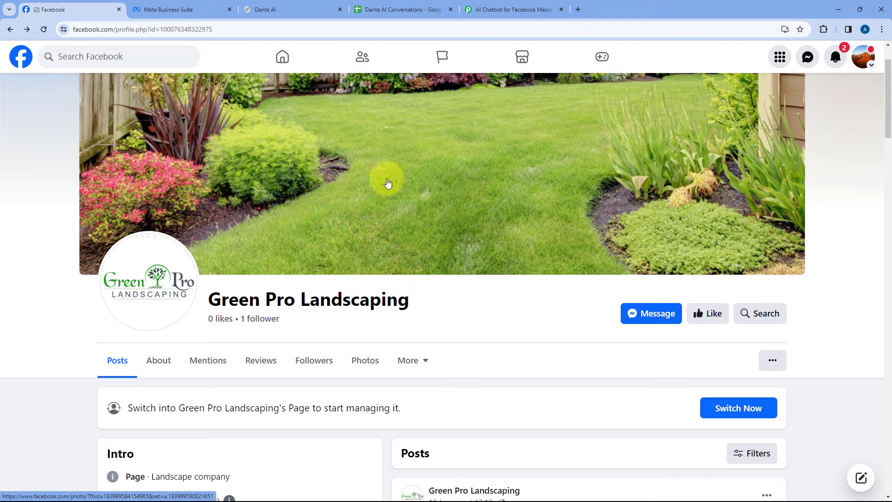
pyautogui.click(394, 5)
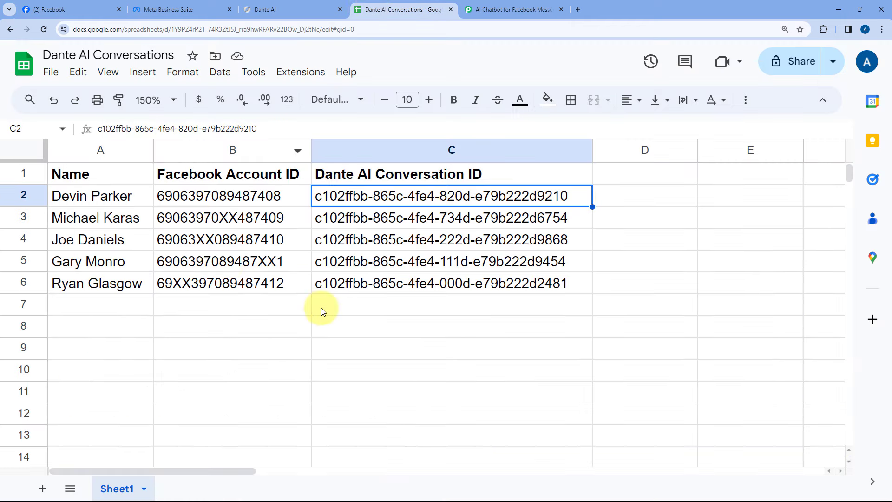
pyautogui.click(467, 12)
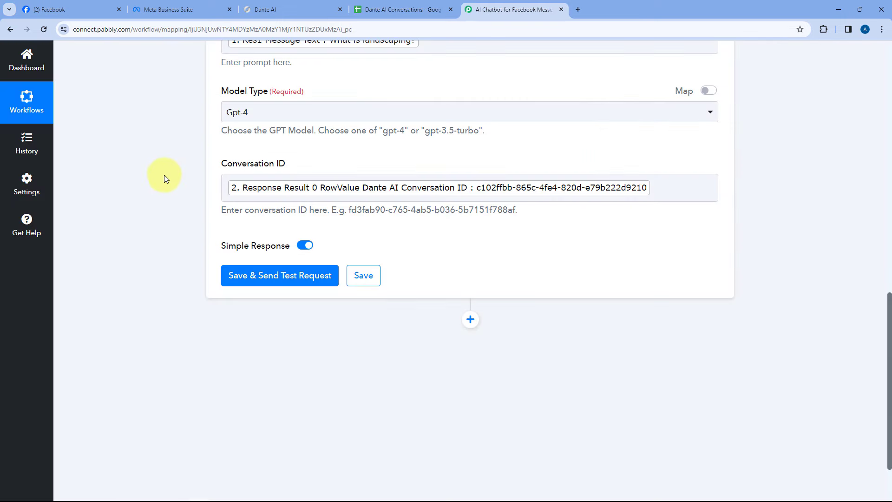
pyautogui.scroll(9, 165, 174)
pyautogui.click(349, 68)
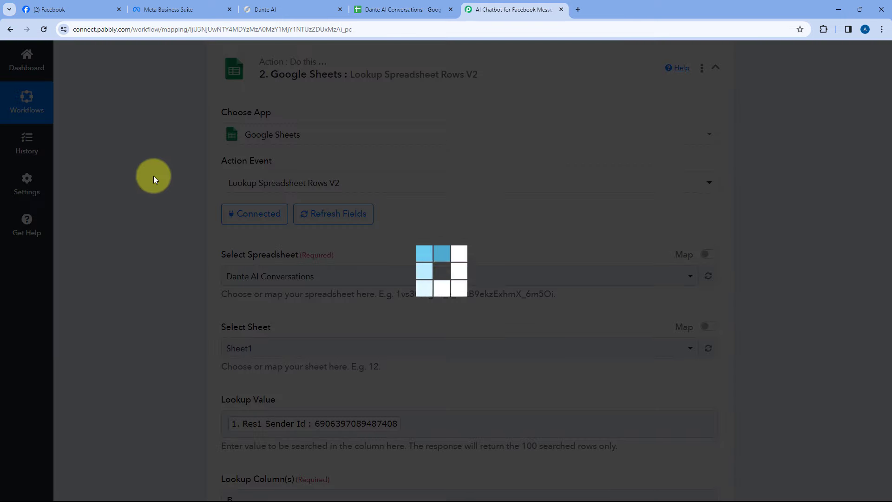
pyautogui.scroll(2, 154, 182)
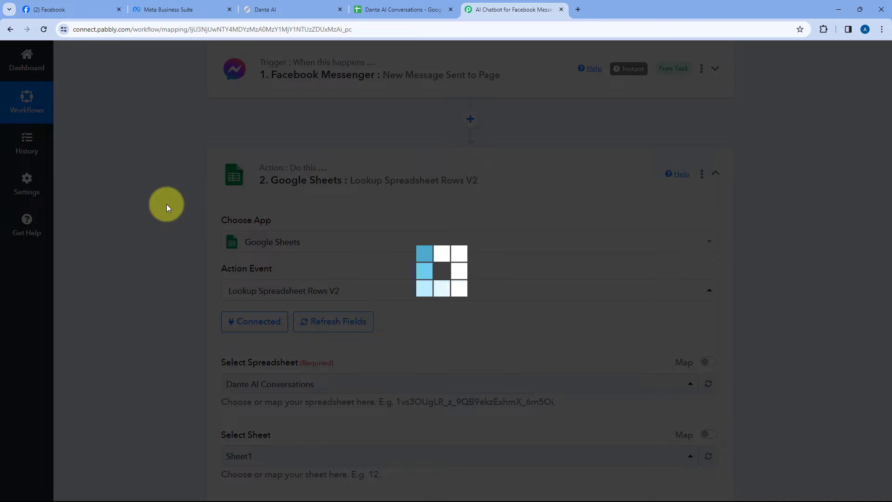
pyautogui.scroll(-15, 166, 205)
pyautogui.scroll(-6, 166, 205)
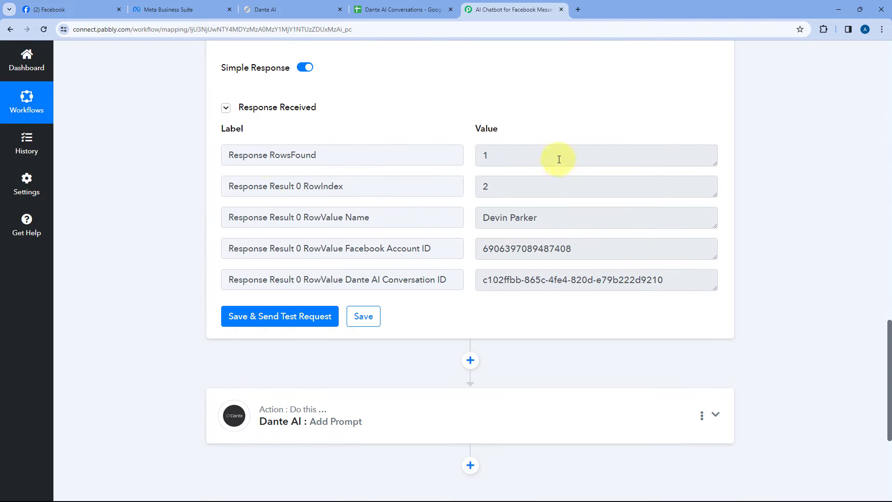
pyautogui.moveTo(368, 185); pyautogui.dragTo(296, 186)
pyautogui.moveTo(388, 217); pyautogui.dragTo(338, 217)
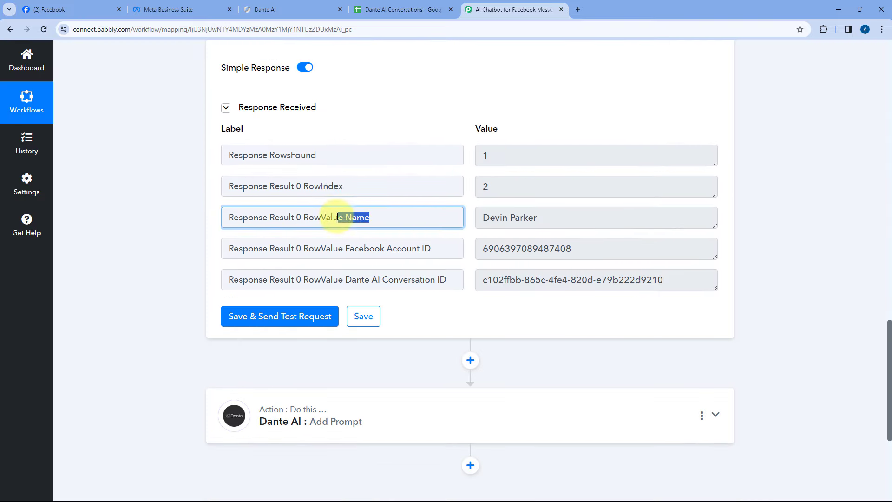
pyautogui.moveTo(445, 249); pyautogui.dragTo(350, 251)
pyautogui.moveTo(457, 282); pyautogui.dragTo(388, 281)
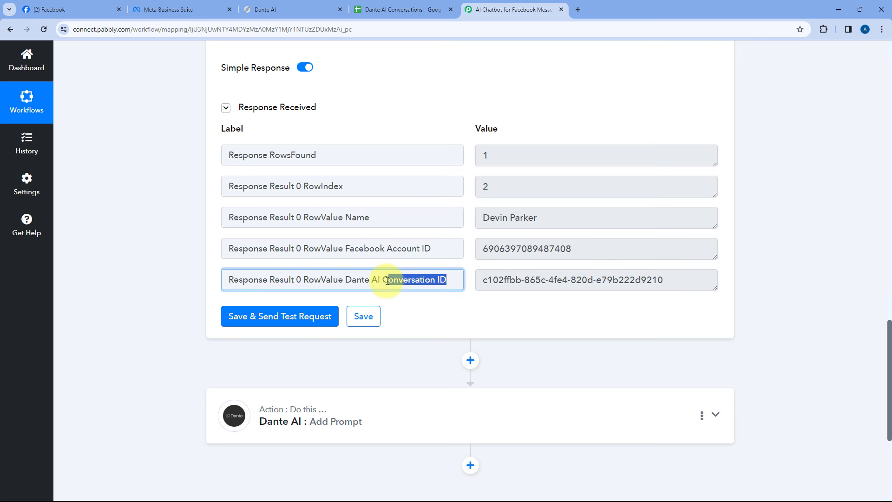
pyautogui.click(463, 120)
pyautogui.scroll(-3, 464, 121)
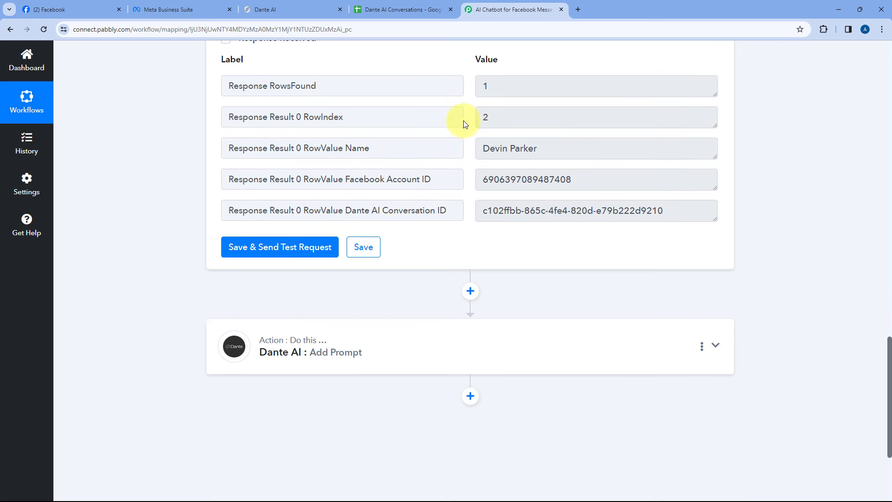
# Step: Check the Conversation ID mapping in the Dante AI action against the Dante AI Conversations sheet
pyautogui.click(382, 285)
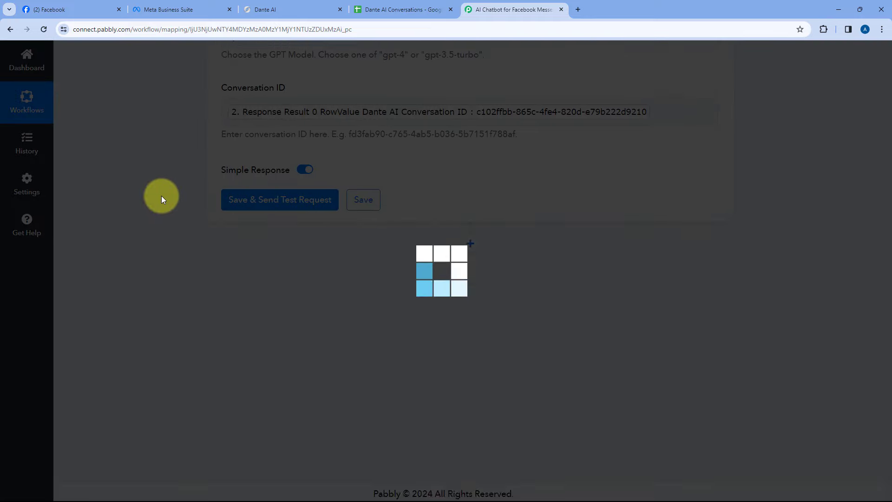
pyautogui.scroll(-5, 161, 196)
pyautogui.scroll(-3, 162, 197)
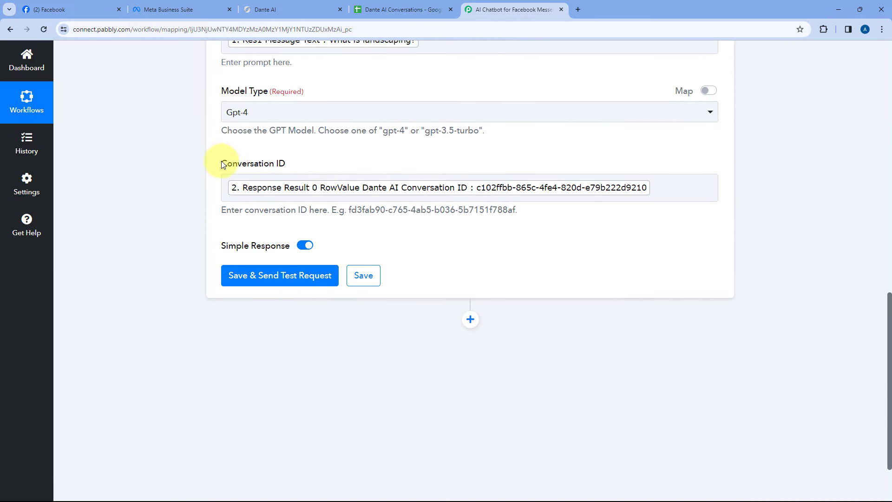
pyautogui.moveTo(213, 167); pyautogui.dragTo(294, 163)
pyautogui.click(274, 163)
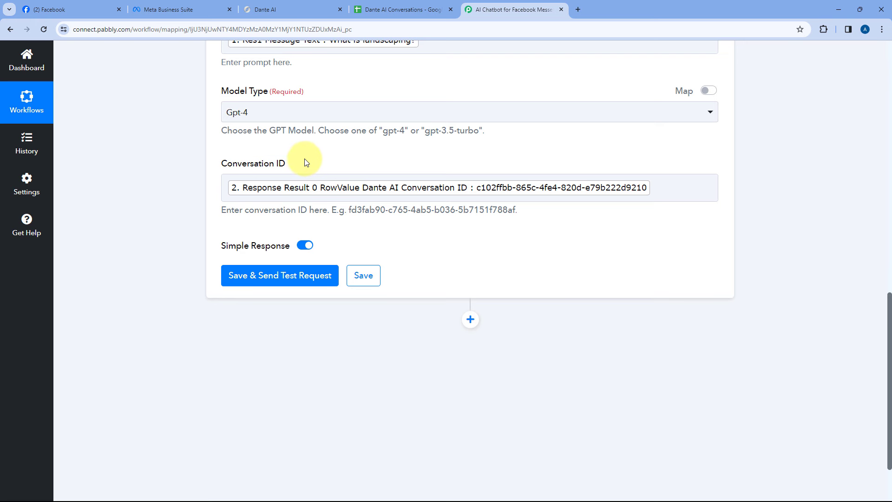
pyautogui.scroll(1, 344, 158)
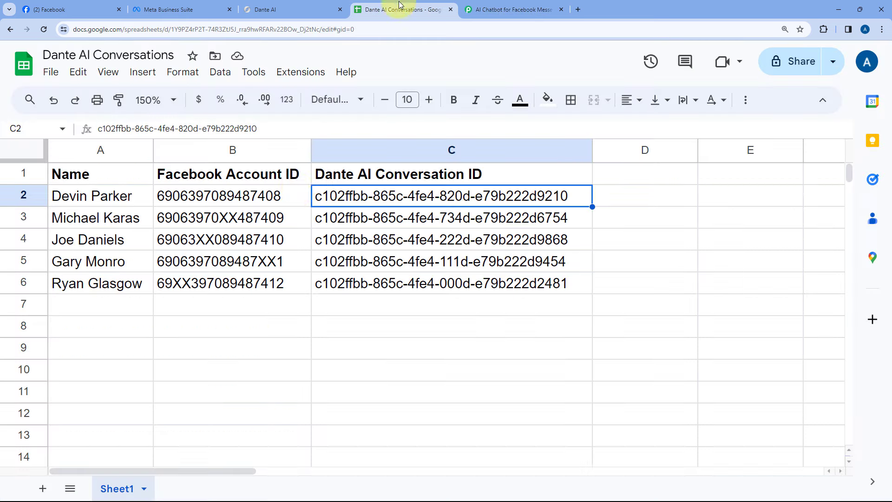
pyautogui.click(398, 9)
pyautogui.click(495, 10)
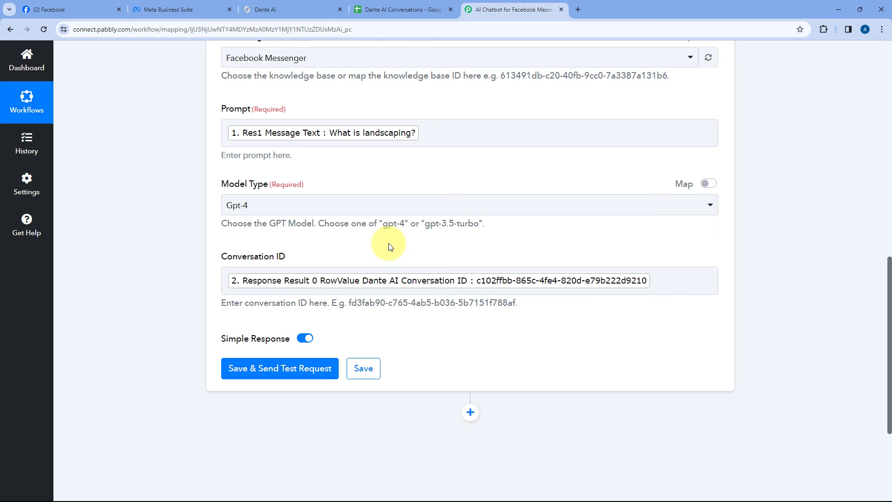
# Step: Save the Dante AI action, send a test request, and enlarge the returned Response value to read the full answer
pyautogui.scroll(-1, 391, 243)
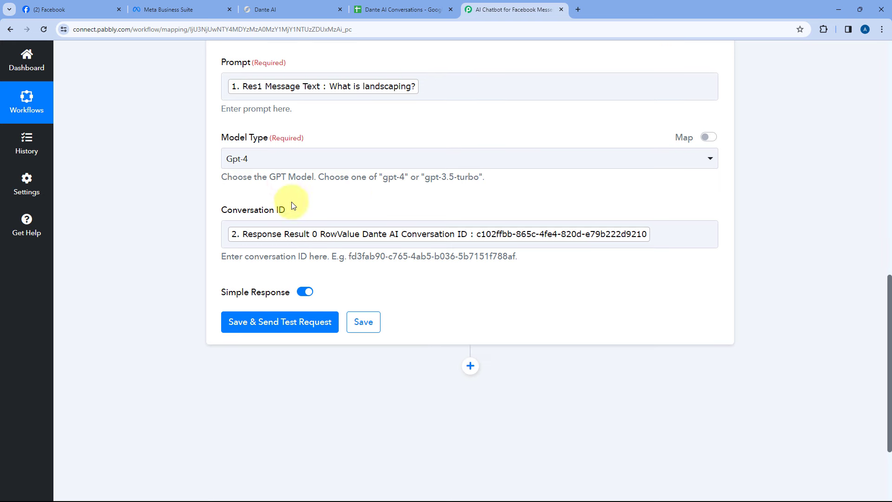
pyautogui.scroll(-1, 366, 201)
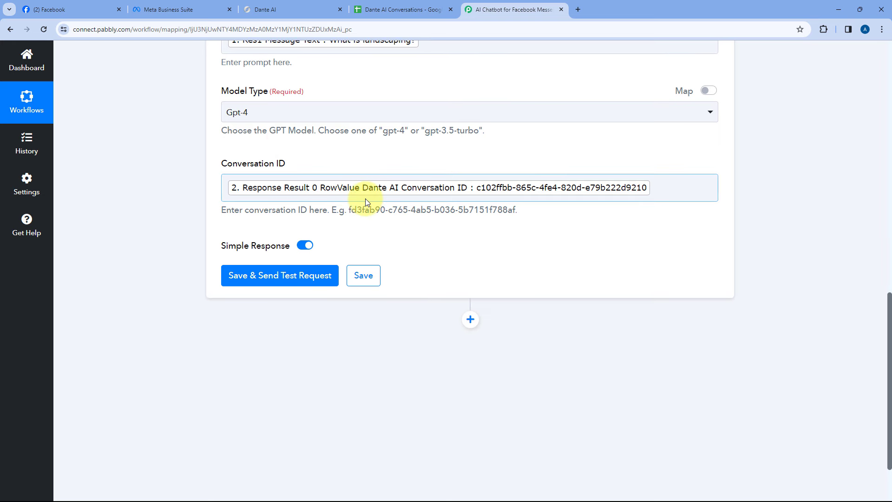
pyautogui.click(260, 275)
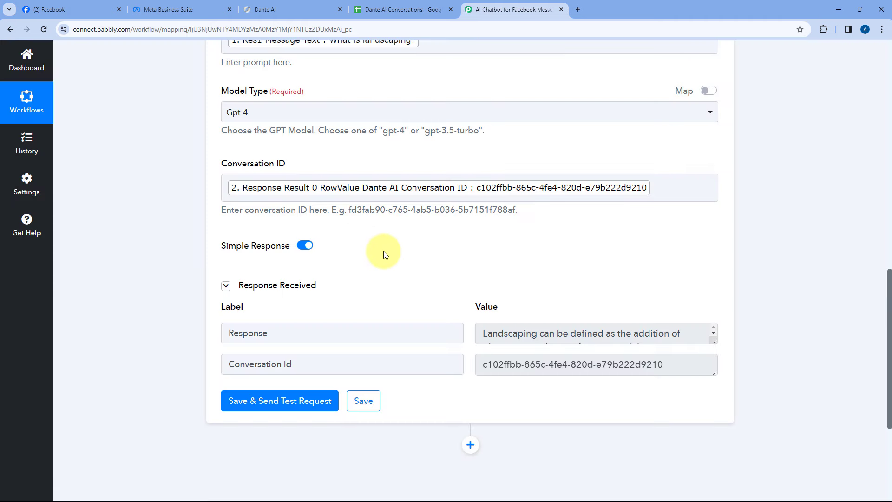
pyautogui.scroll(-2, 374, 239)
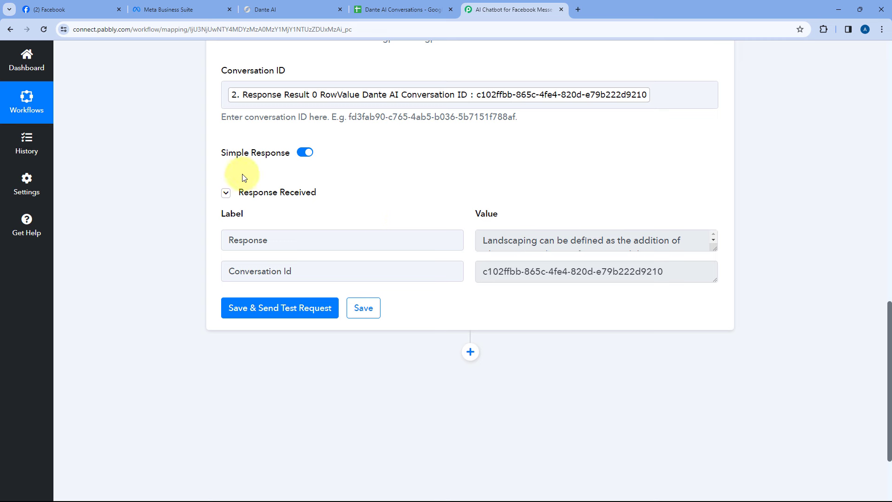
pyautogui.moveTo(277, 193)
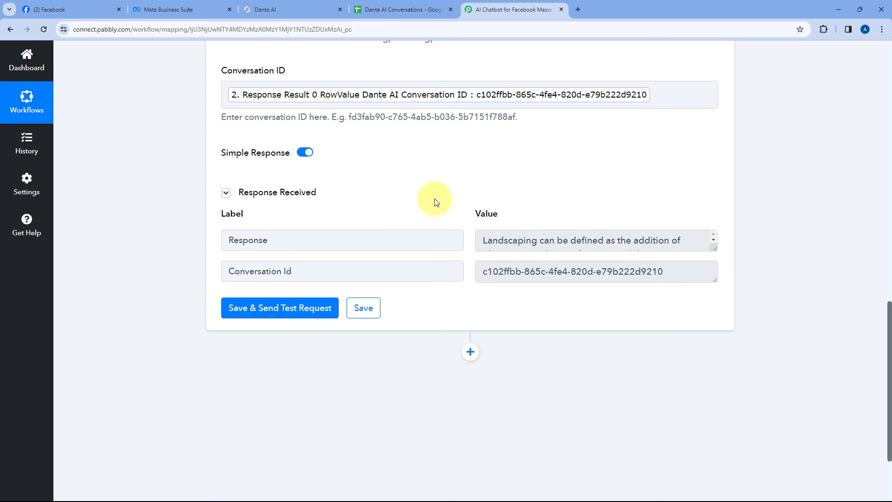
pyautogui.moveTo(714, 263); pyautogui.dragTo(715, 474)
pyautogui.scroll(-3, 522, 283)
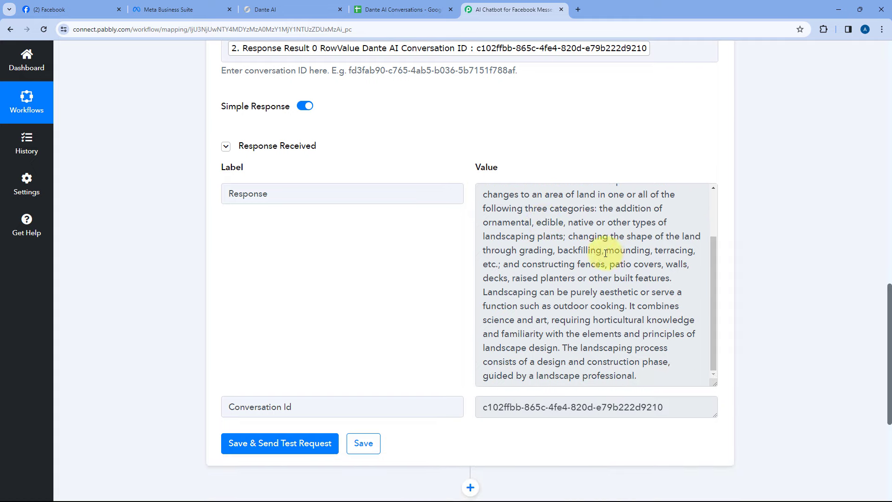
# Step: Compare the Dante AI prompt with the customer's message in the Meta Business Suite inbox, and examine the returned Response and Conversation Id values
pyautogui.scroll(3, 647, 249)
pyautogui.scroll(7, 418, 175)
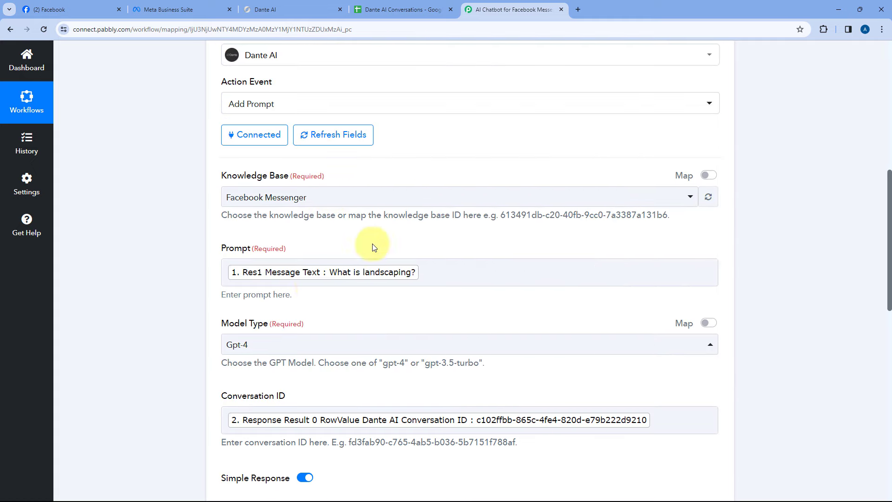
pyautogui.click(170, 9)
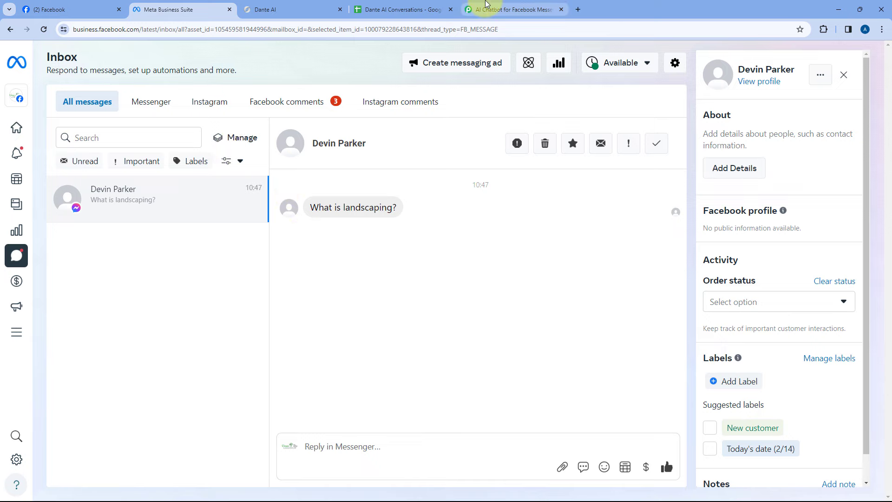
pyautogui.click(469, 10)
pyautogui.scroll(-7, 162, 222)
pyautogui.scroll(-2, 185, 210)
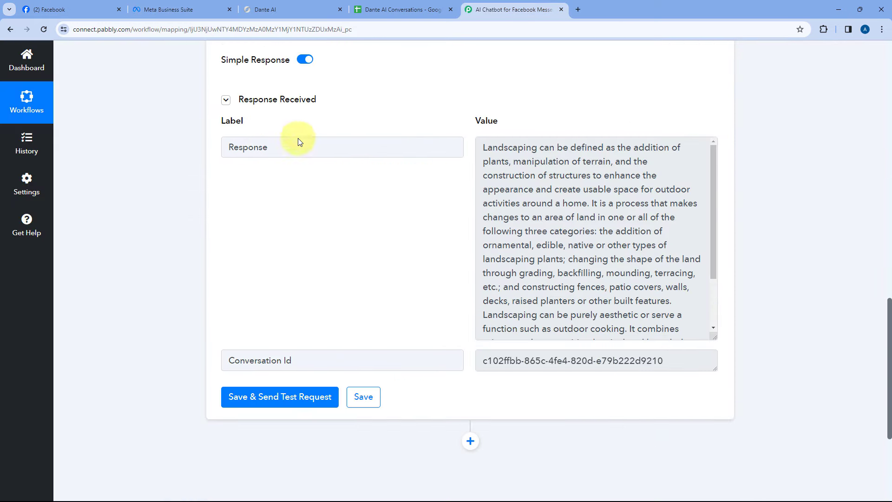
pyautogui.moveTo(298, 144); pyautogui.dragTo(208, 153)
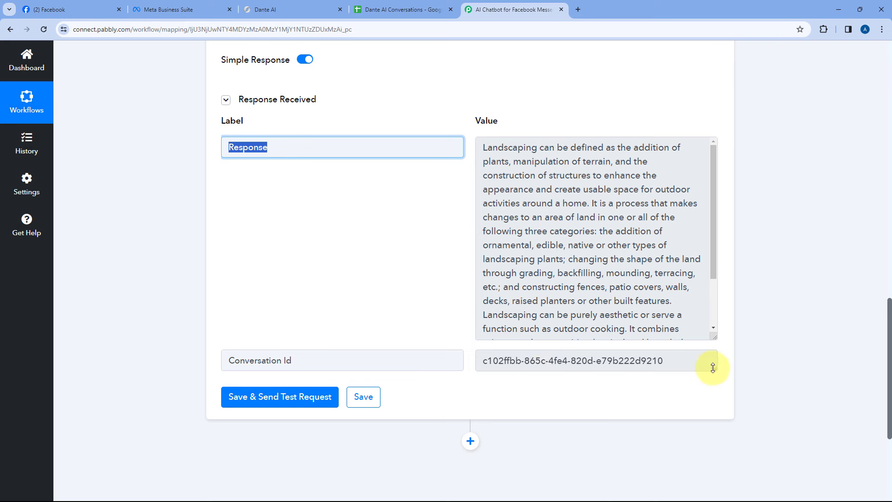
pyautogui.moveTo(713, 368); pyautogui.dragTo(710, 389)
pyautogui.click(633, 365)
pyautogui.moveTo(634, 365); pyautogui.dragTo(469, 361)
pyautogui.click(467, 303)
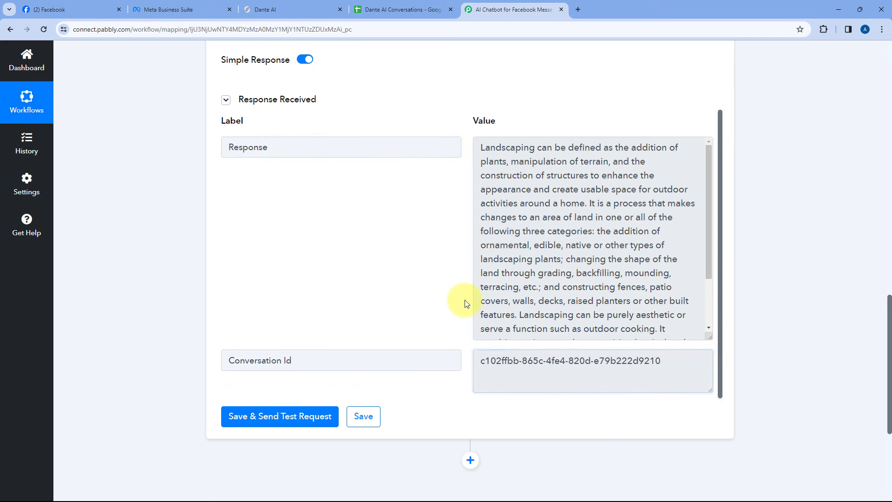
# Step: Compare the Conversation Id returned by the Dante AI action with its mapped Conversation ID and the Dante AI Conversations sheet
pyautogui.scroll(4, 464, 278)
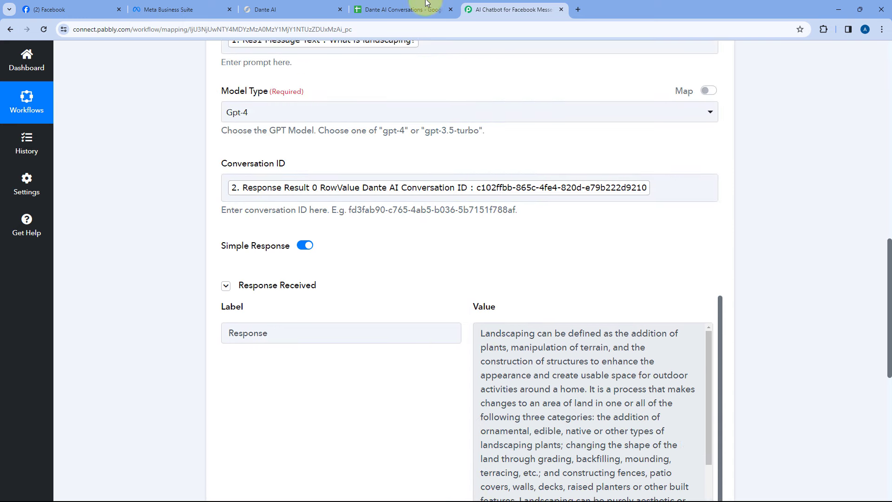
pyautogui.click(426, 4)
pyautogui.click(505, 3)
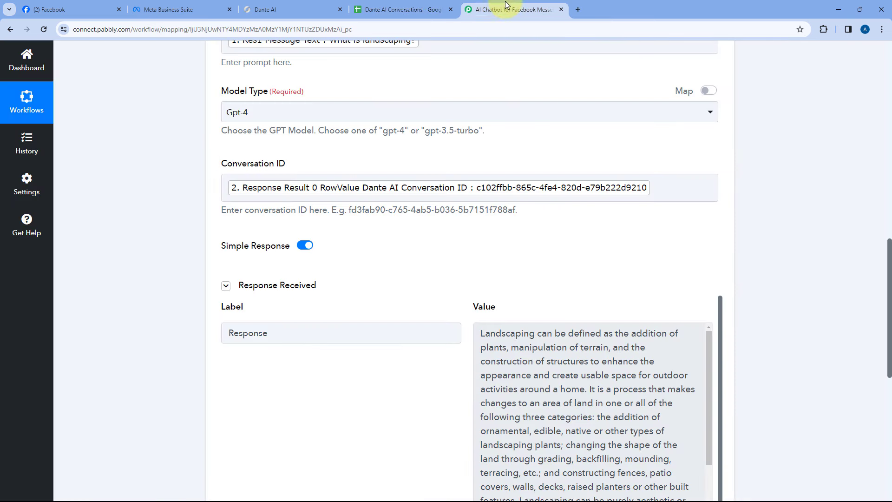
pyautogui.scroll(-6, 484, 167)
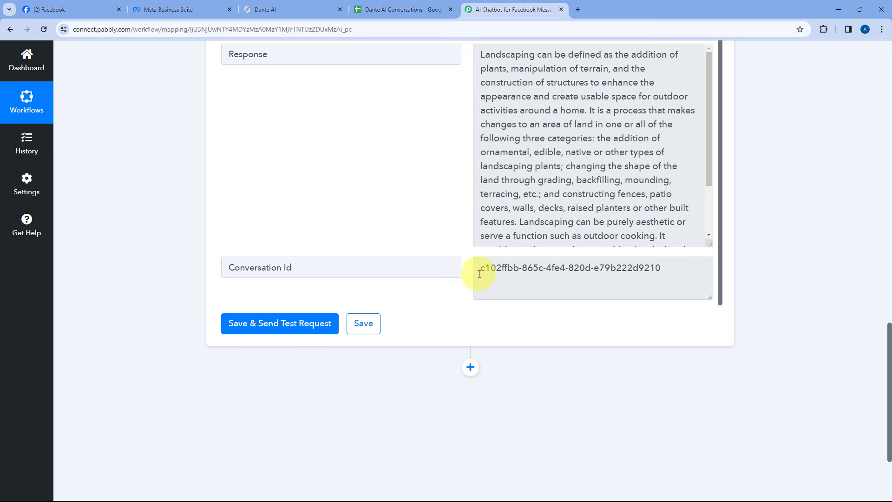
pyautogui.moveTo(479, 274); pyautogui.dragTo(683, 269)
pyautogui.click(683, 269)
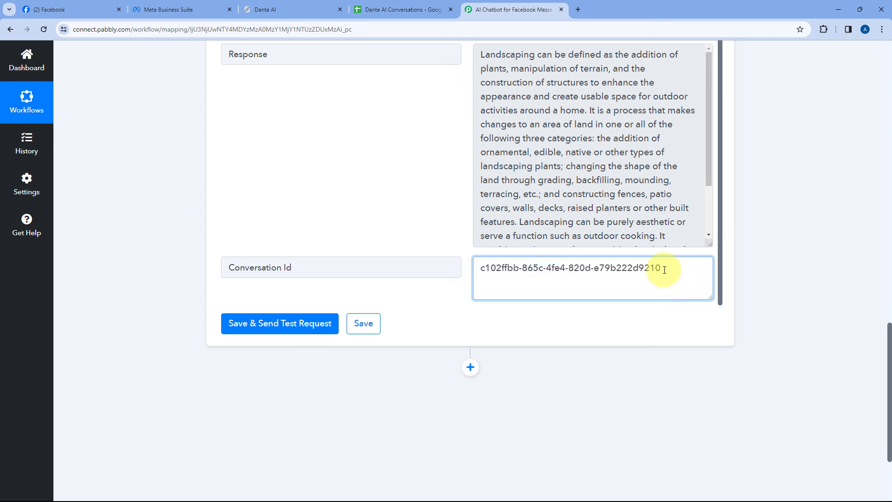
pyautogui.click(459, 160)
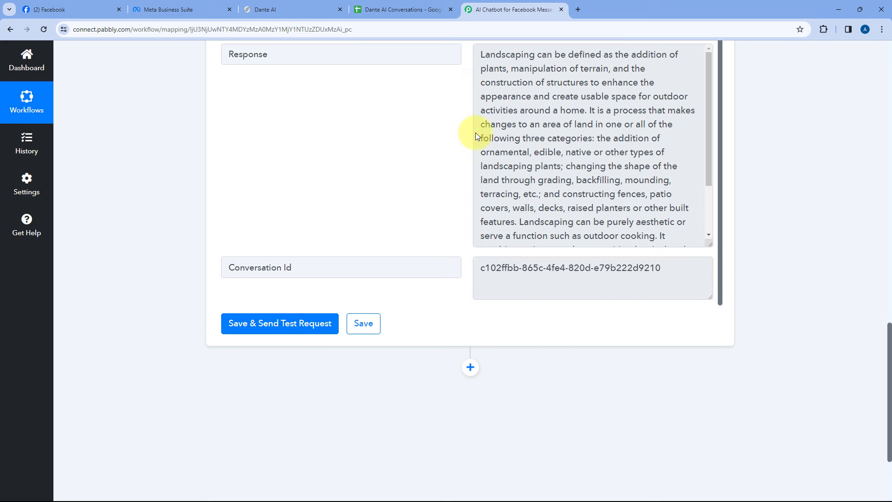
pyautogui.scroll(4, 418, 124)
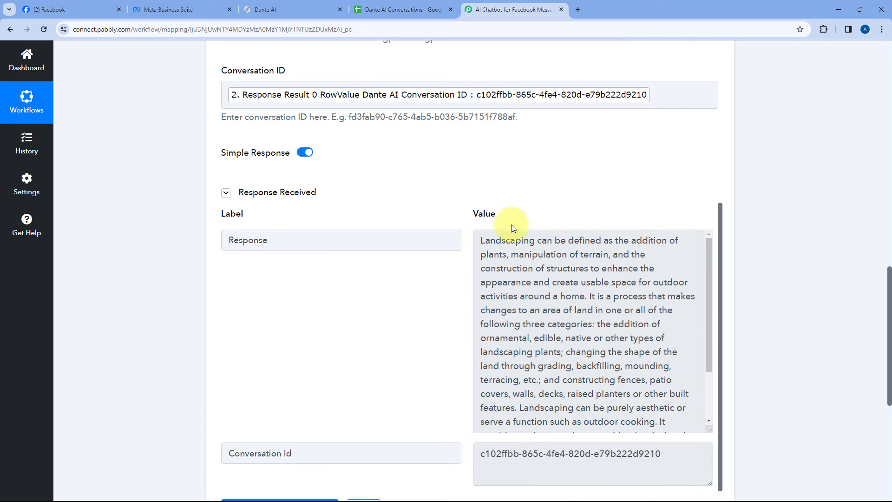
# Step: Compare the customer's question in the Meta Business Suite inbox with the Response value returned by the Dante AI action
pyautogui.click(195, 9)
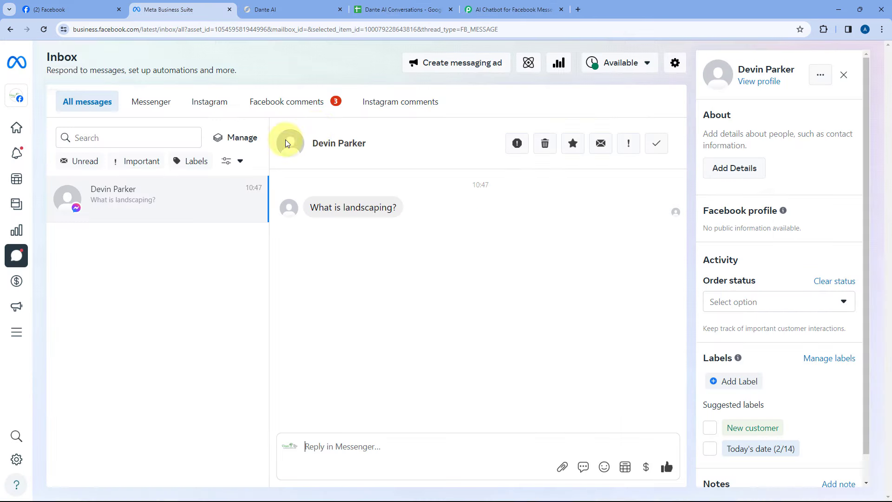
pyautogui.click(511, 9)
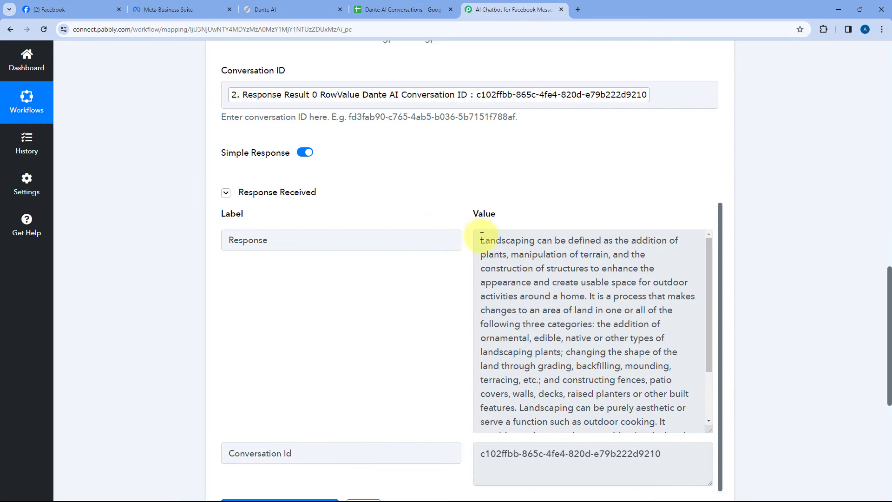
pyautogui.click(177, 9)
pyautogui.click(496, 4)
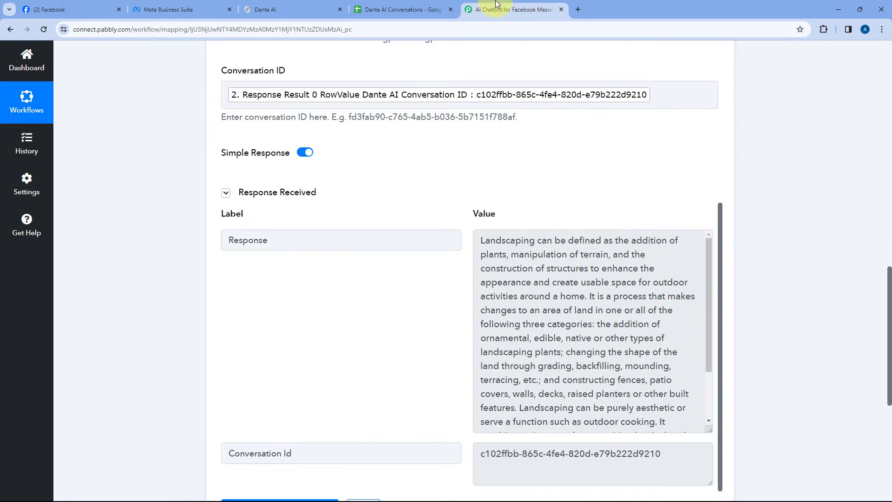
# Step: Add a new action step after the Dante AI step and choose Facebook Messenger as its app
pyautogui.scroll(-7, 184, 199)
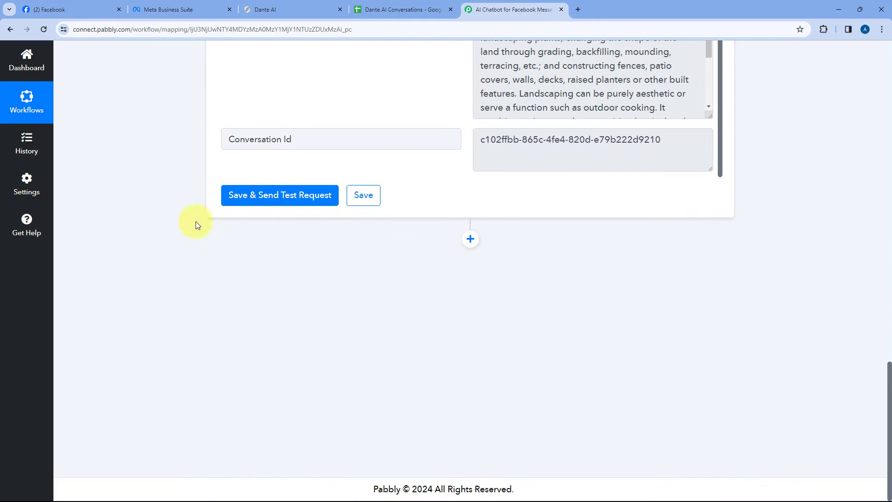
pyautogui.click(469, 241)
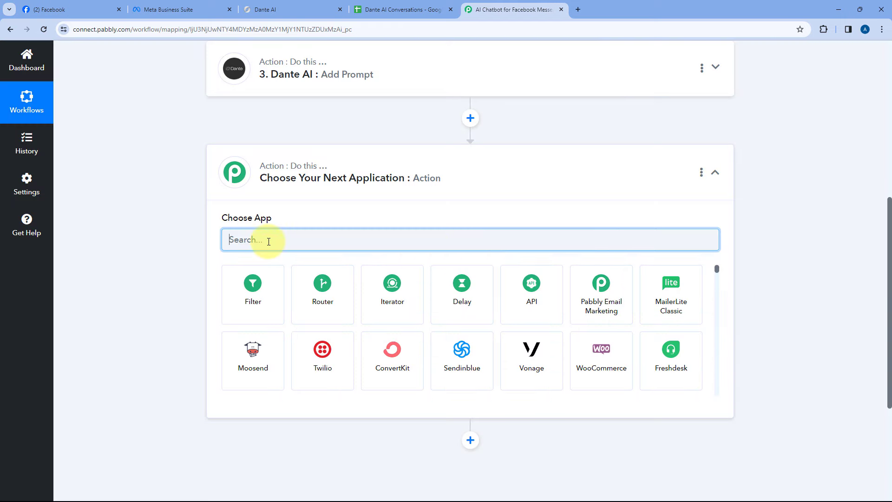
pyautogui.write('Facebook')
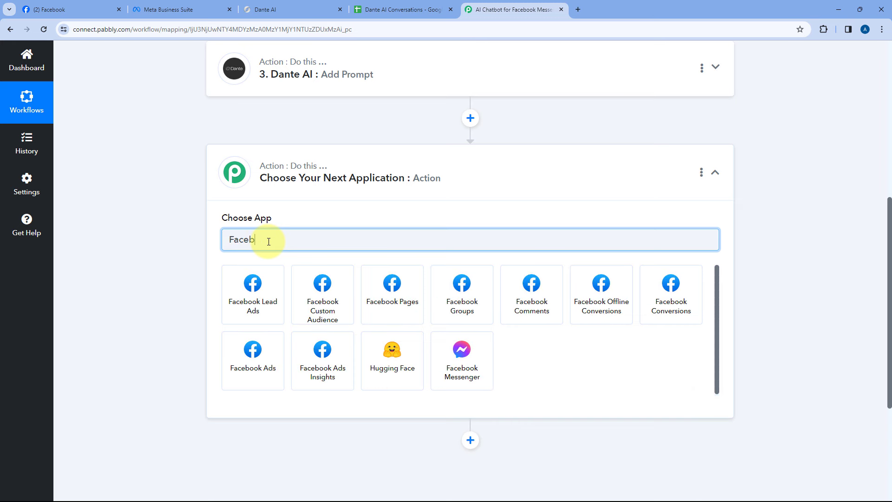
pyautogui.click(390, 374)
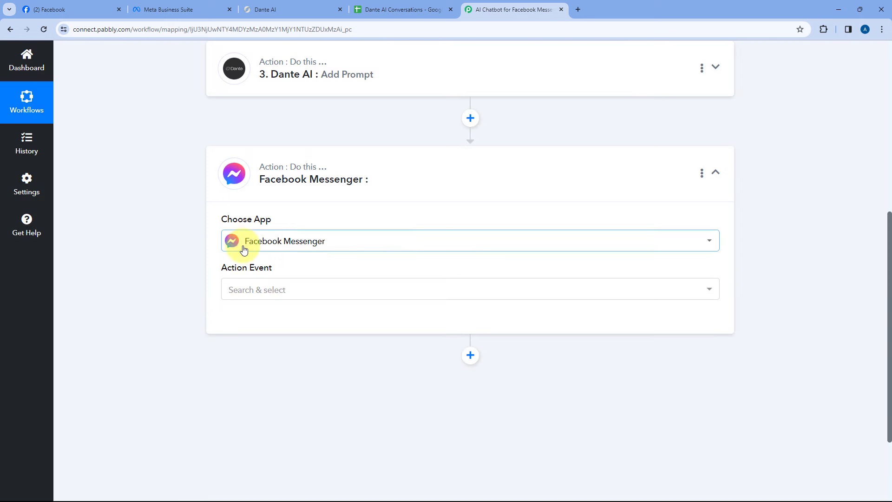
# Step: Set the Facebook Messenger action event to Send Message and connect it with the existing connection Facebook Messenger #8
pyautogui.scroll(-1, 336, 235)
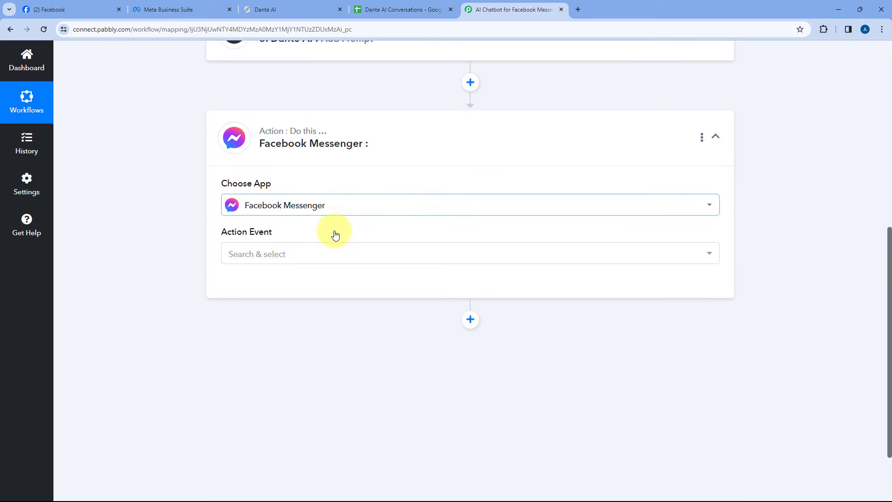
pyautogui.click(304, 244)
pyautogui.click(281, 304)
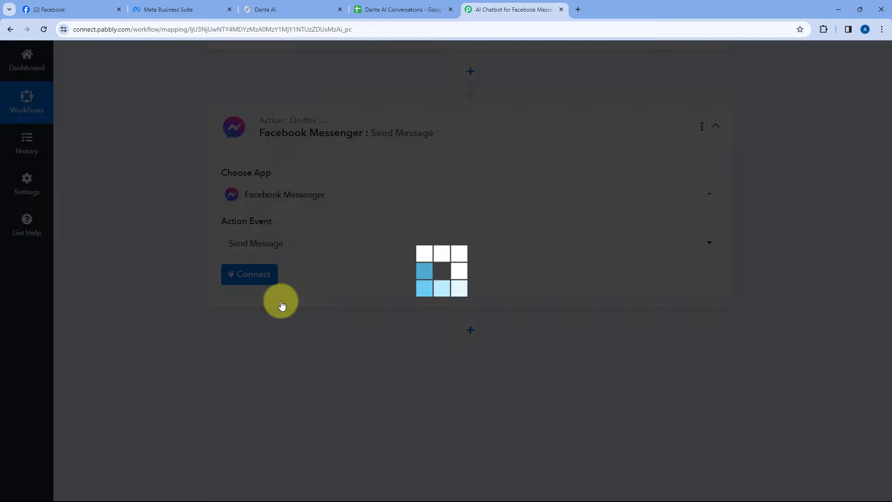
pyautogui.click(245, 274)
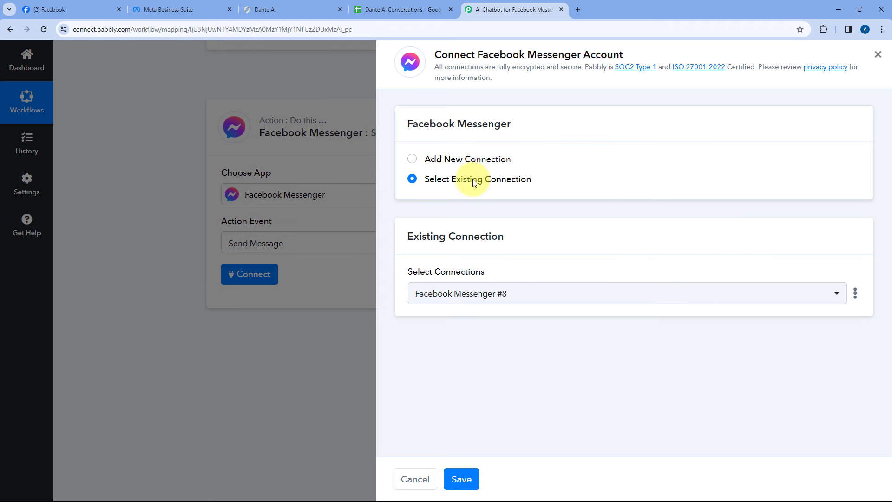
pyautogui.click(472, 478)
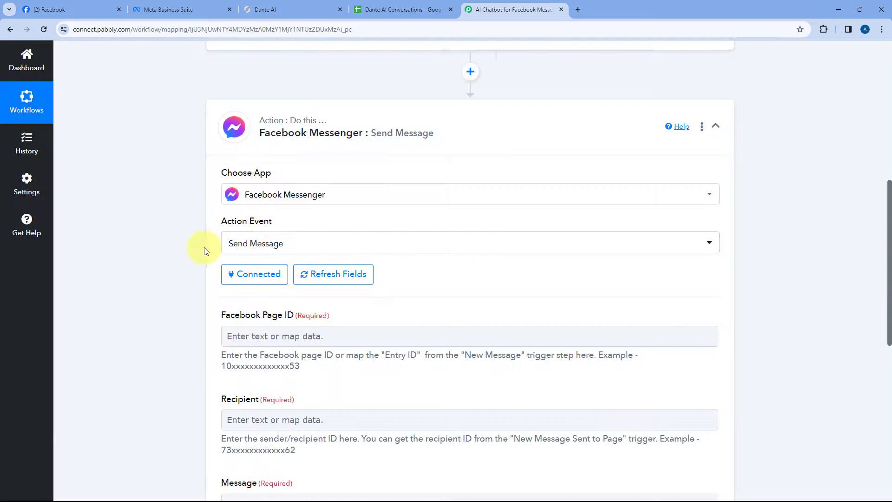
# Step: Review the Send Message action's required fields and check the Green Pro Landscaping page on Facebook that the Page ID refers to
pyautogui.scroll(-3, 299, 223)
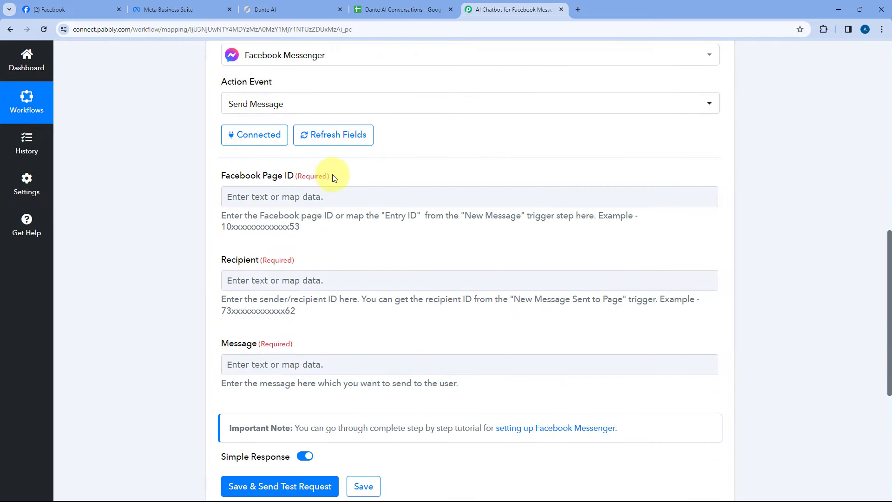
pyautogui.click(108, 9)
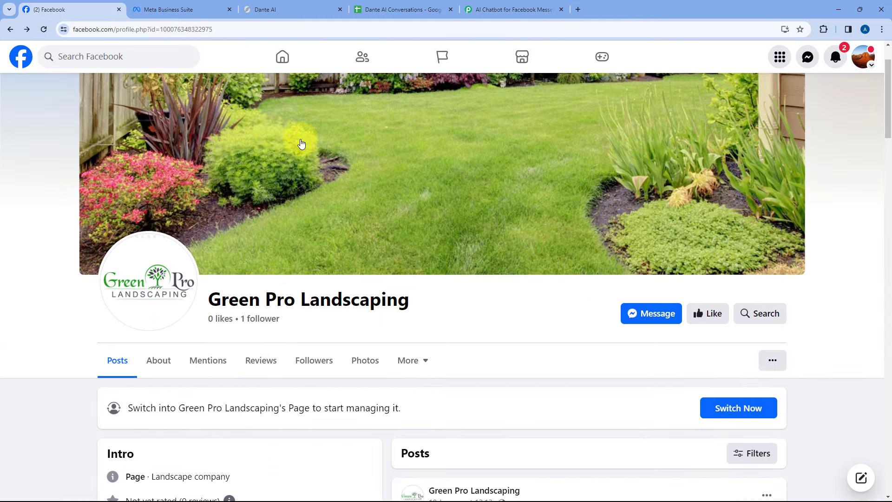
pyautogui.click(512, 9)
# Step: Look up the Res1 Entry Id value in the response received by the New Message Sent to Page trigger
pyautogui.scroll(9, 214, 202)
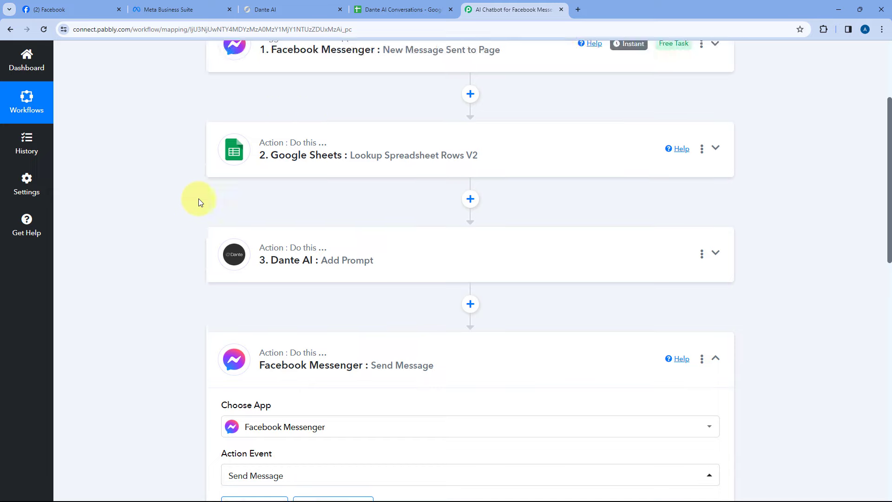
pyautogui.click(307, 108)
pyautogui.scroll(-8, 183, 194)
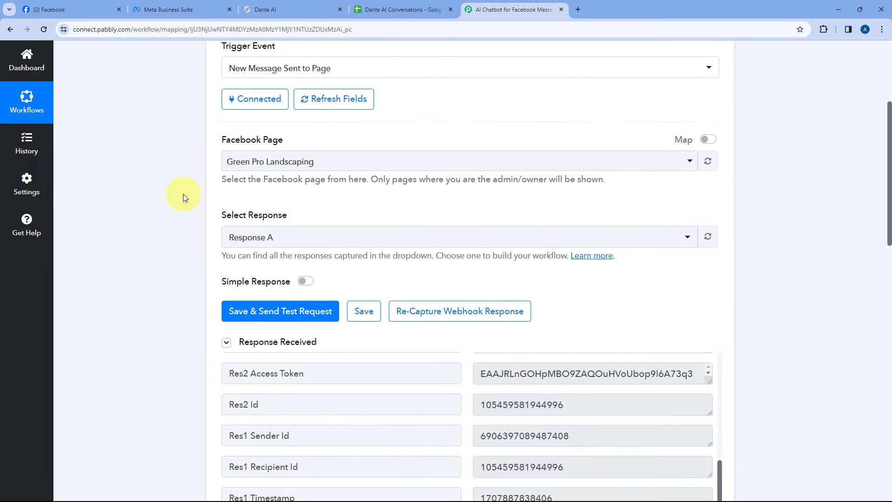
pyautogui.scroll(-1, 444, 196)
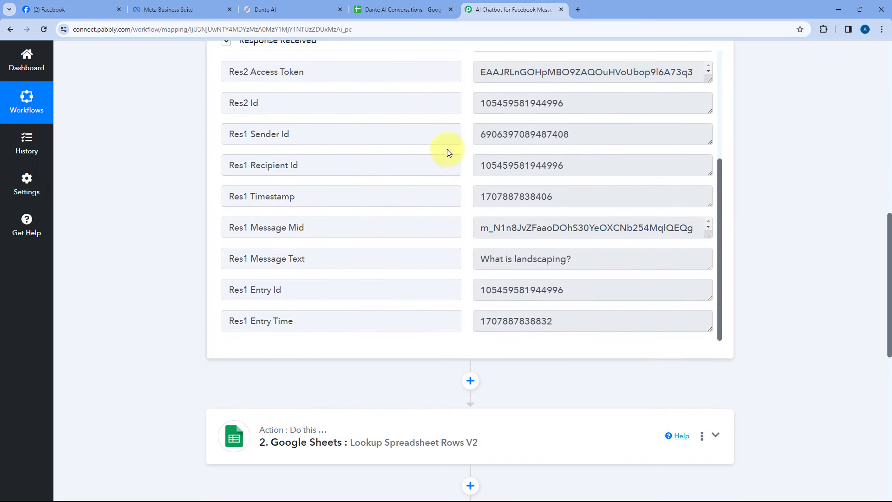
pyautogui.moveTo(296, 289); pyautogui.dragTo(249, 289)
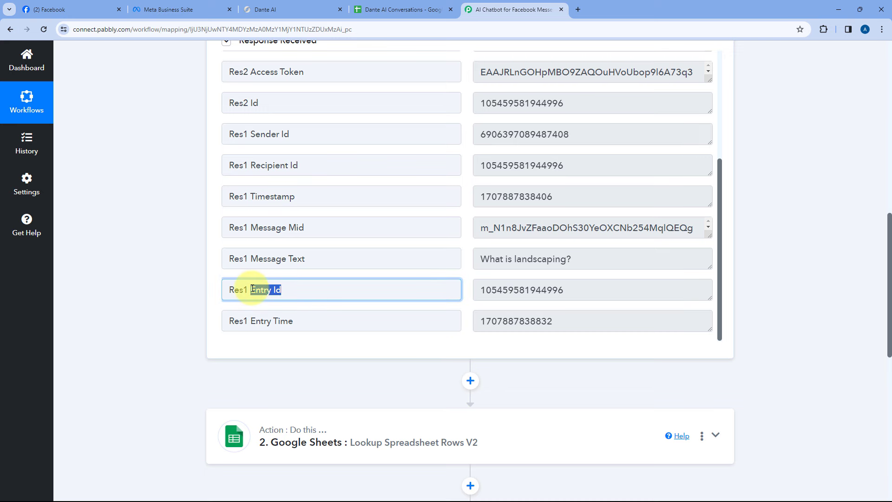
pyautogui.moveTo(578, 289); pyautogui.dragTo(478, 291)
pyautogui.click(468, 291)
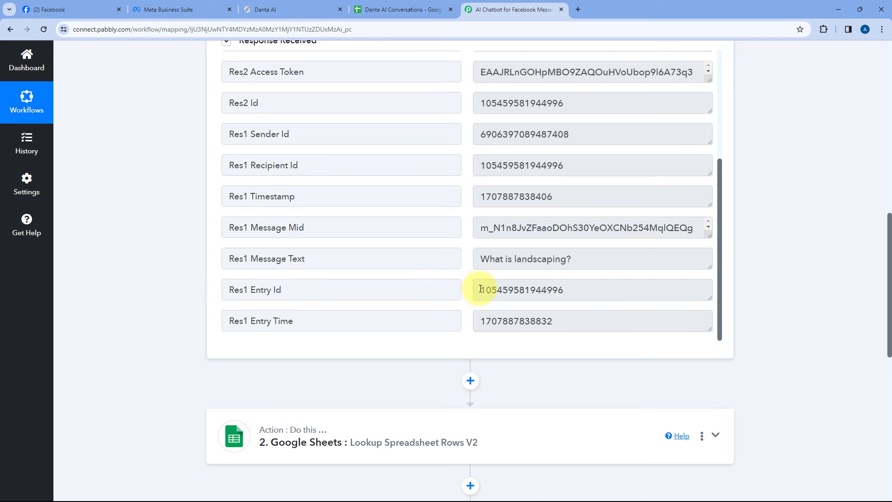
pyautogui.click(481, 289)
pyautogui.doubleClick(497, 288)
pyautogui.click(495, 282)
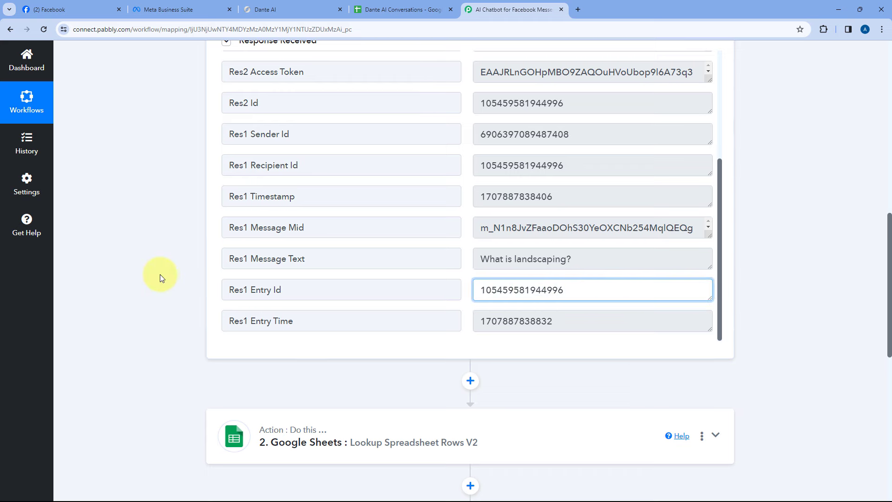
# Step: Reopen the Send Message action and map its Facebook Page ID field to Res1 Entry Id from the Facebook Messenger trigger
pyautogui.scroll(-9, 161, 272)
pyautogui.click(367, 231)
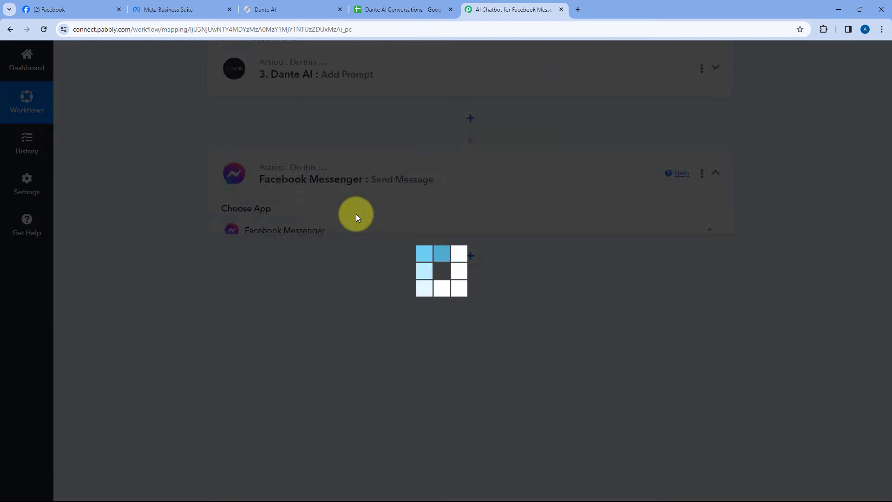
pyautogui.scroll(-4, 158, 245)
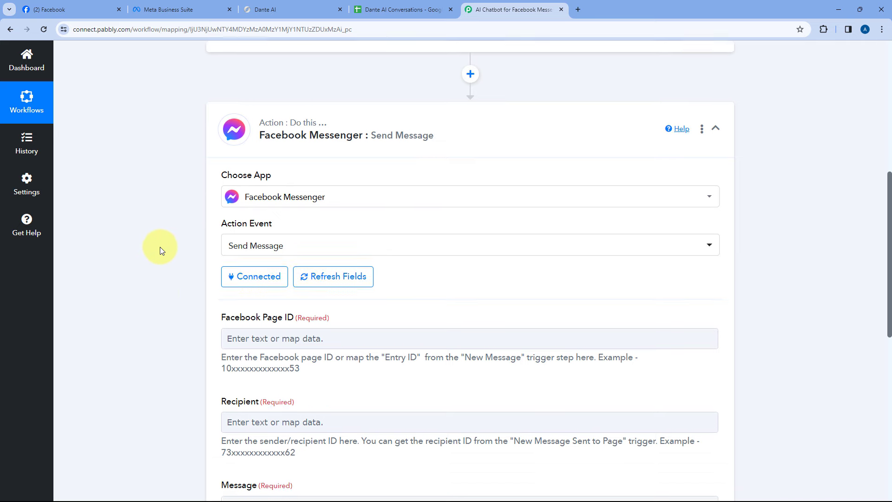
pyautogui.click(240, 198)
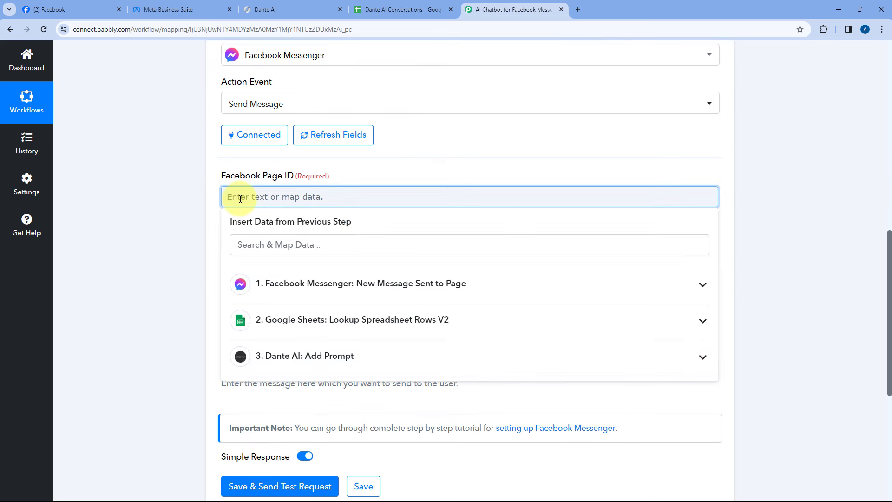
pyautogui.click(321, 281)
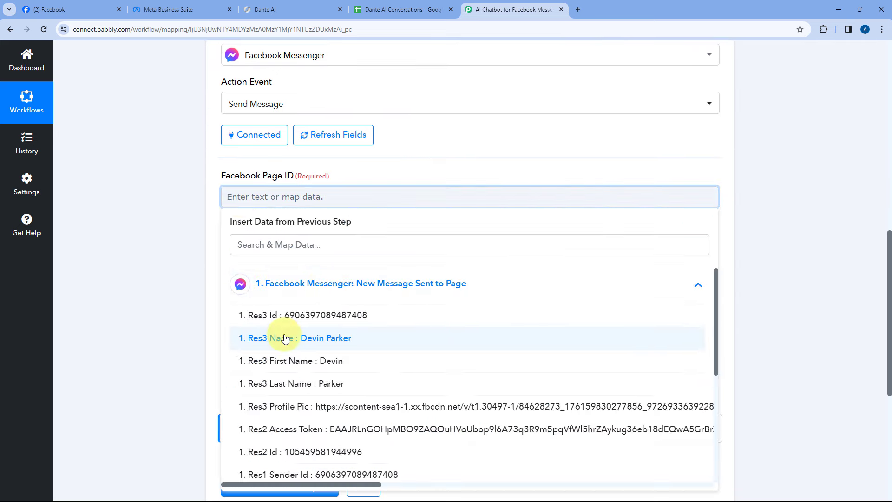
pyautogui.scroll(-4, 239, 353)
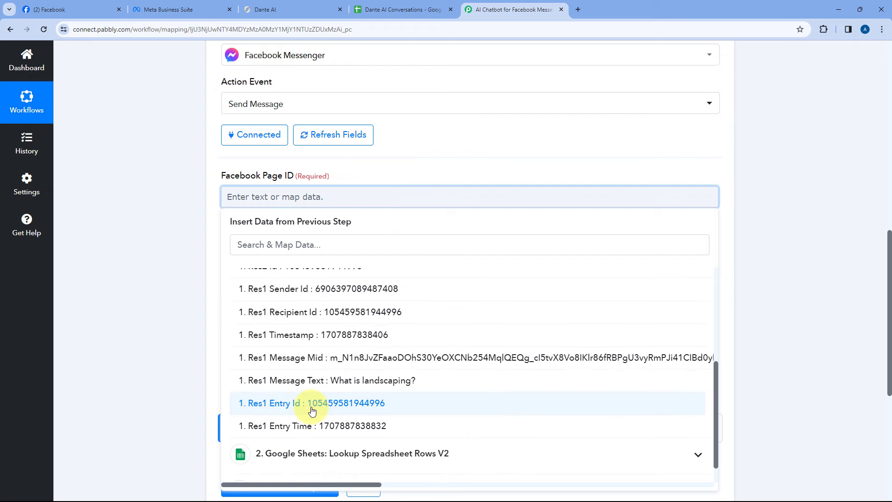
pyautogui.click(311, 410)
pyautogui.click(203, 219)
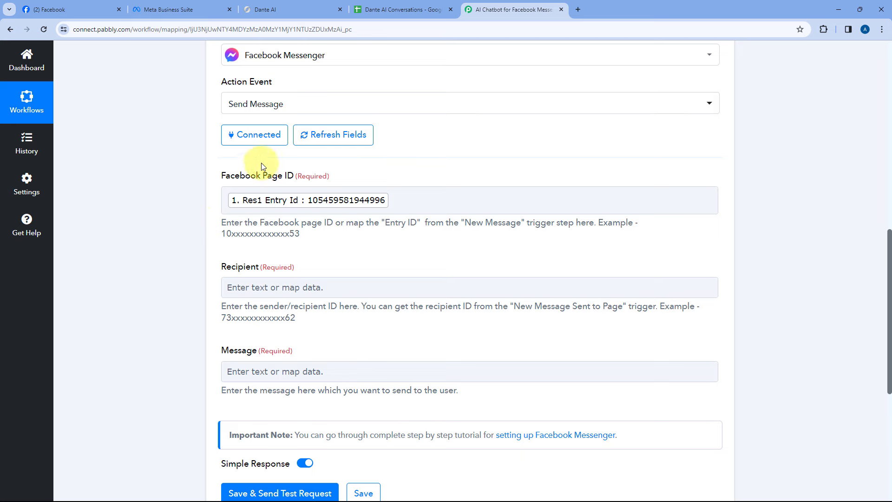
pyautogui.moveTo(220, 222); pyautogui.dragTo(308, 236)
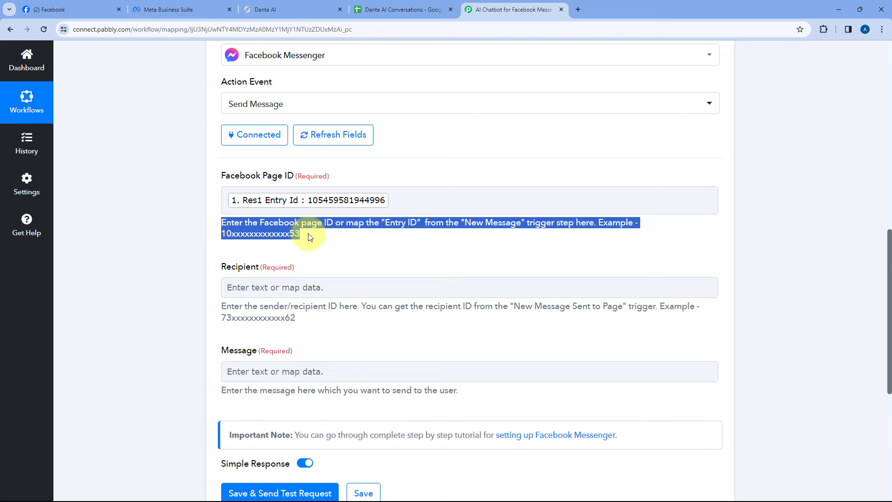
pyautogui.click(309, 236)
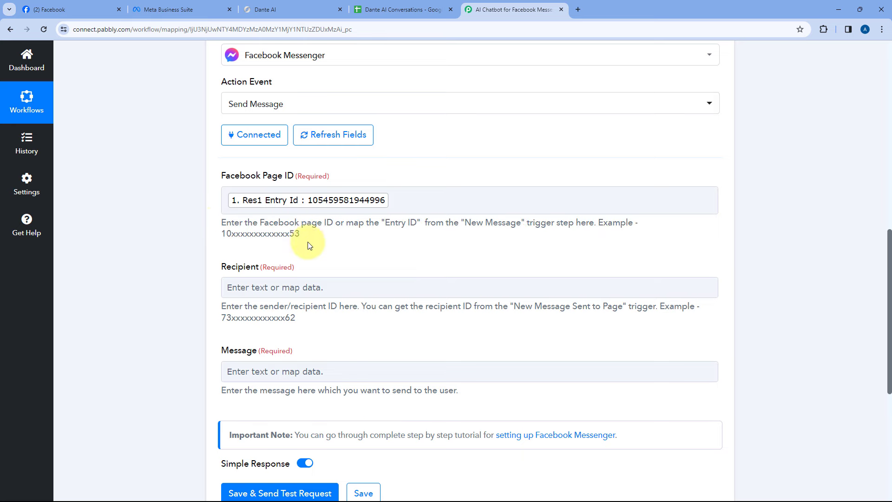
# Step: Look up the Res1 Sender Id value in the Facebook Messenger trigger's response for use as the message recipient
pyautogui.scroll(-1, 205, 229)
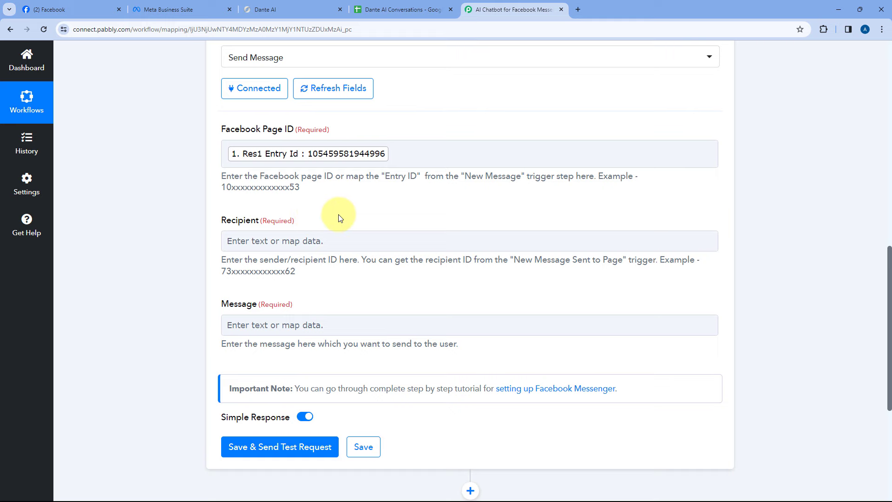
pyautogui.scroll(12, 349, 217)
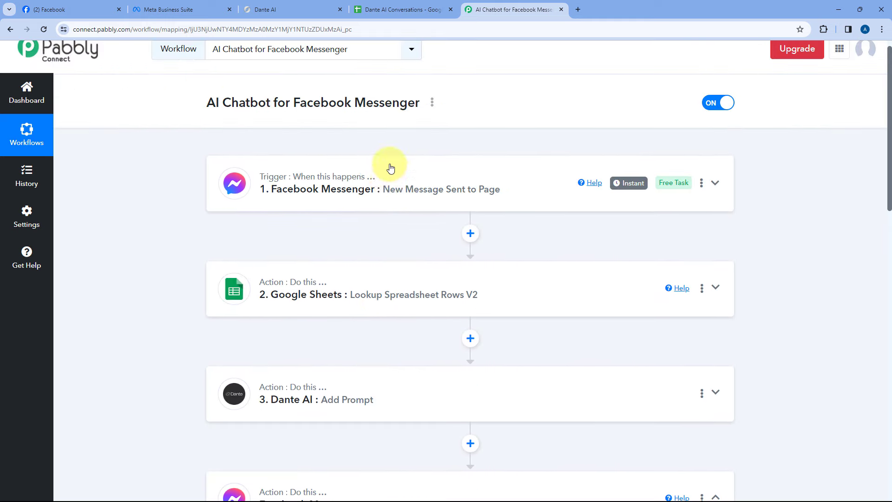
pyautogui.click(389, 186)
pyautogui.scroll(-8, 177, 251)
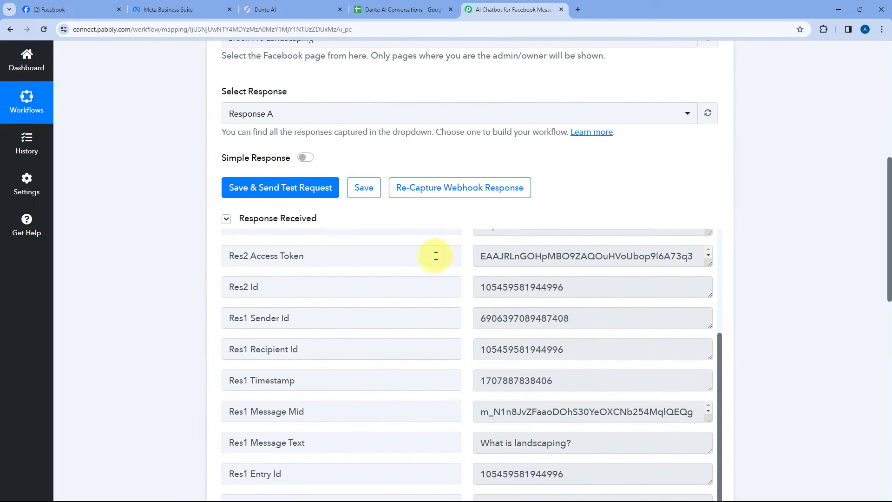
pyautogui.scroll(4, 448, 241)
pyautogui.scroll(-3, 457, 242)
pyautogui.scroll(-3, 460, 233)
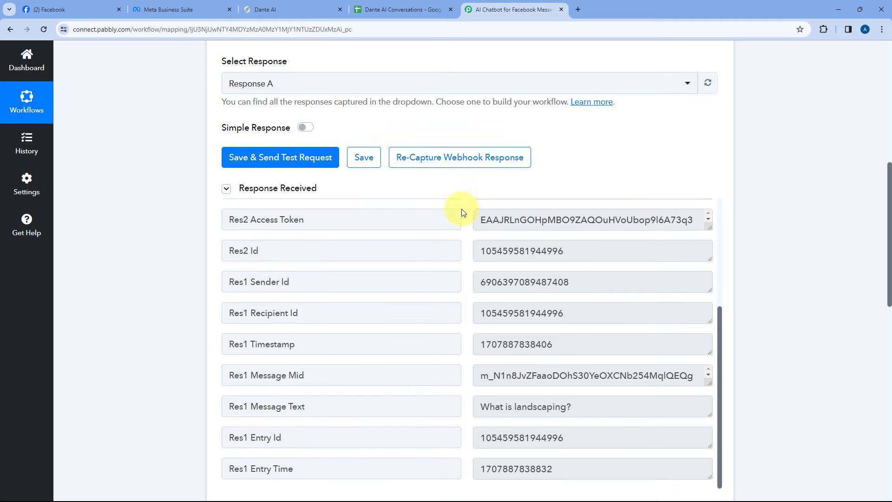
pyautogui.moveTo(302, 265); pyautogui.dragTo(251, 265)
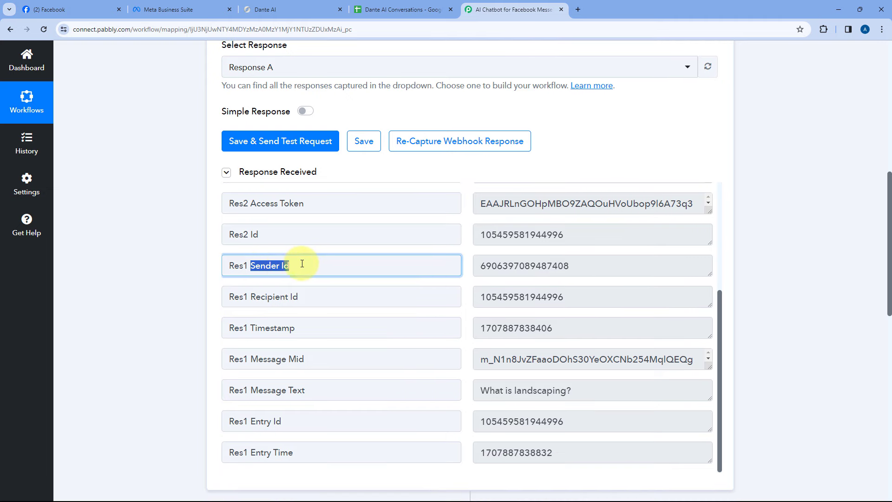
pyautogui.moveTo(590, 266); pyautogui.dragTo(511, 273)
# Step: Reopen the Send Message action and map its Recipient field to Res1 Sender Id from the Facebook Messenger trigger
pyautogui.scroll(-9, 150, 301)
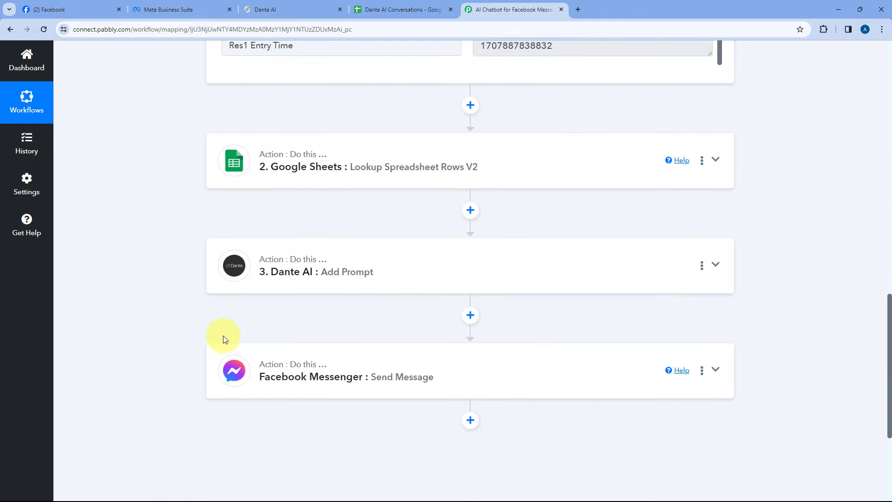
pyautogui.click(312, 274)
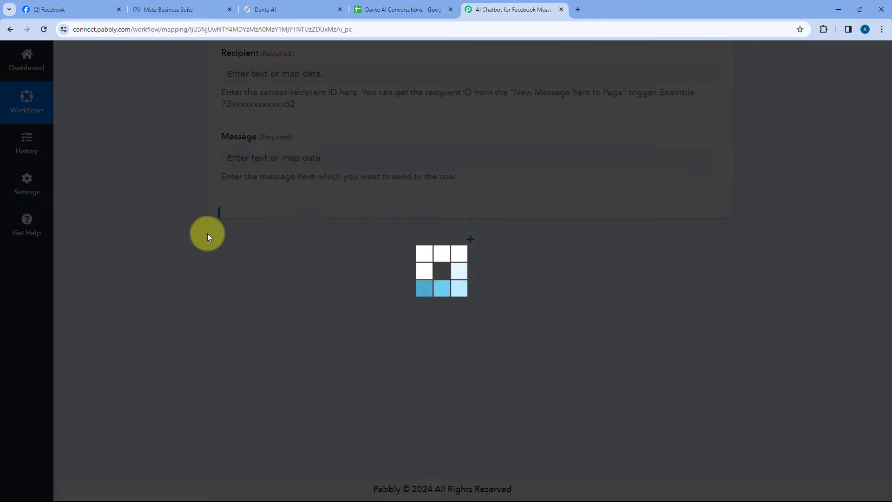
pyautogui.scroll(-3, 279, 218)
pyautogui.click(228, 260)
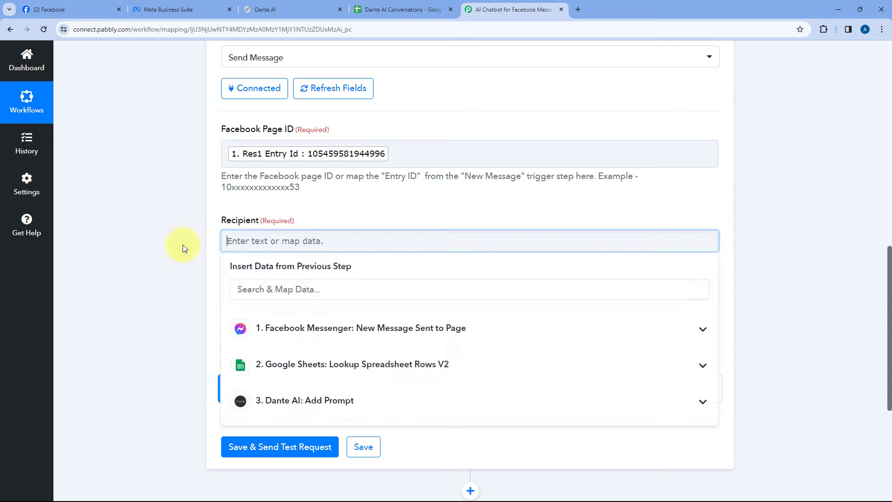
pyautogui.scroll(-2, 183, 244)
pyautogui.click(258, 235)
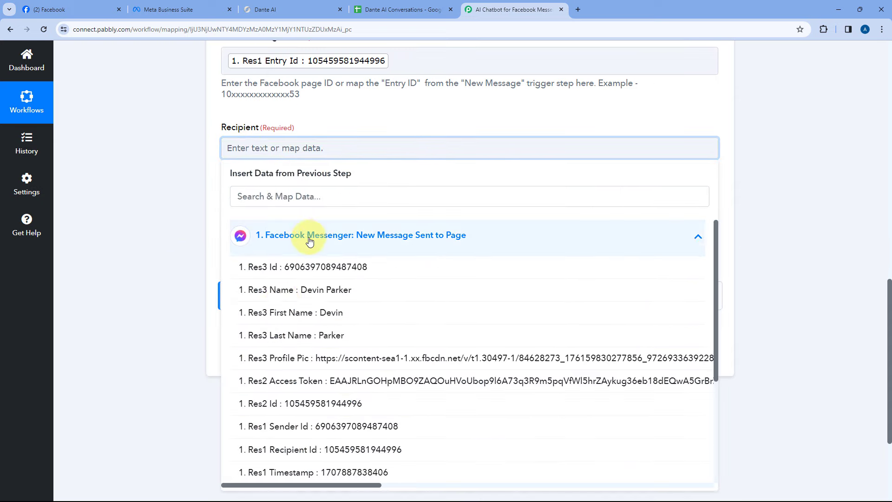
pyautogui.scroll(-1, 307, 313)
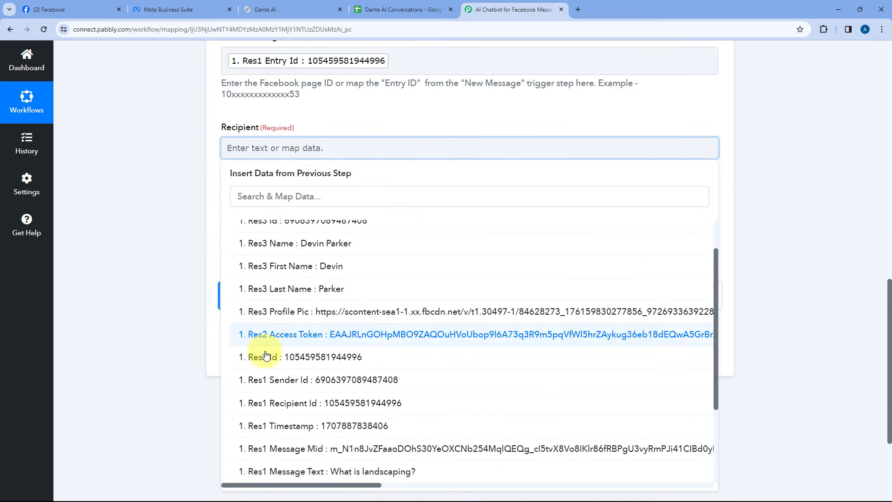
pyautogui.click(295, 382)
pyautogui.click(194, 174)
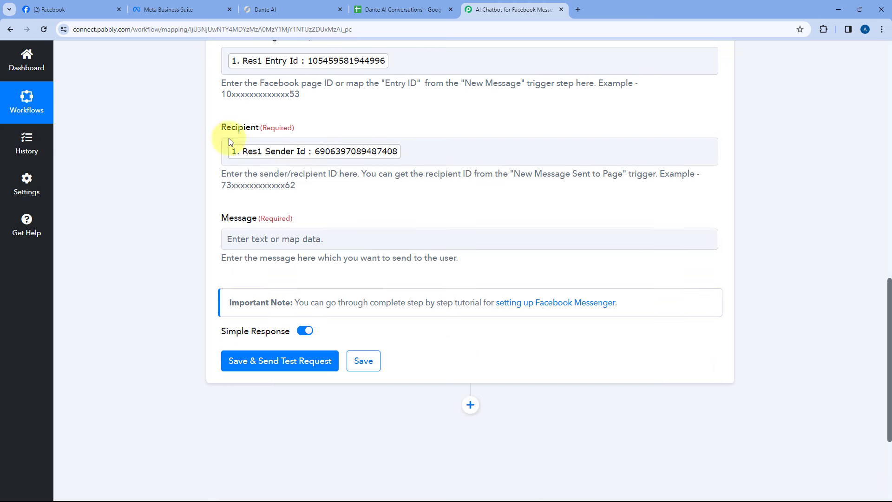
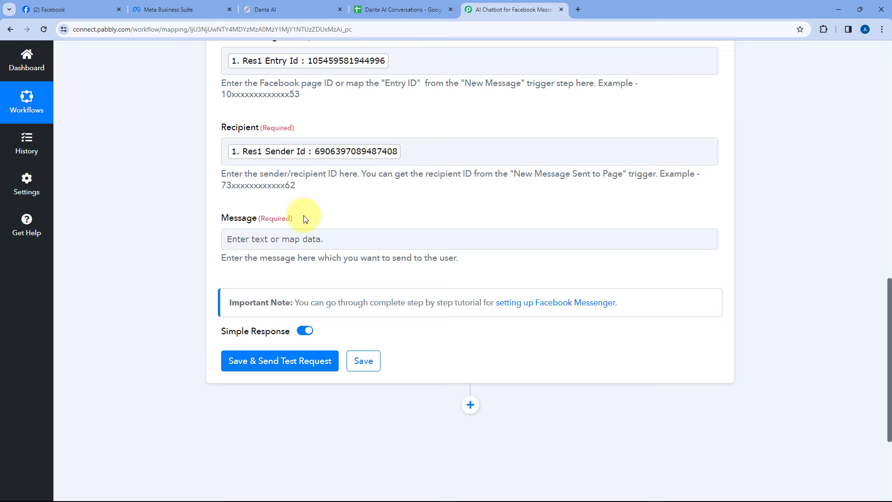
# Step: Map the Send Message action's Message field to the Response value from the Dante AI Add Prompt step
pyautogui.scroll(8, 325, 214)
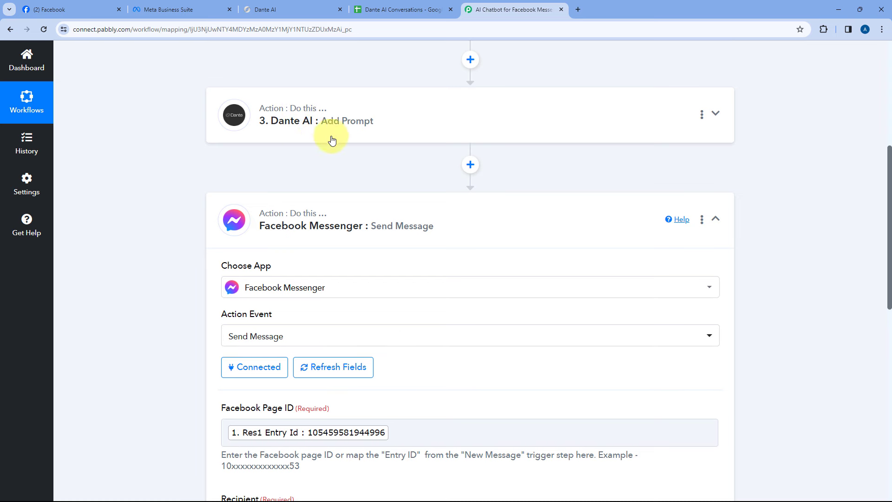
pyautogui.scroll(-10, 399, 143)
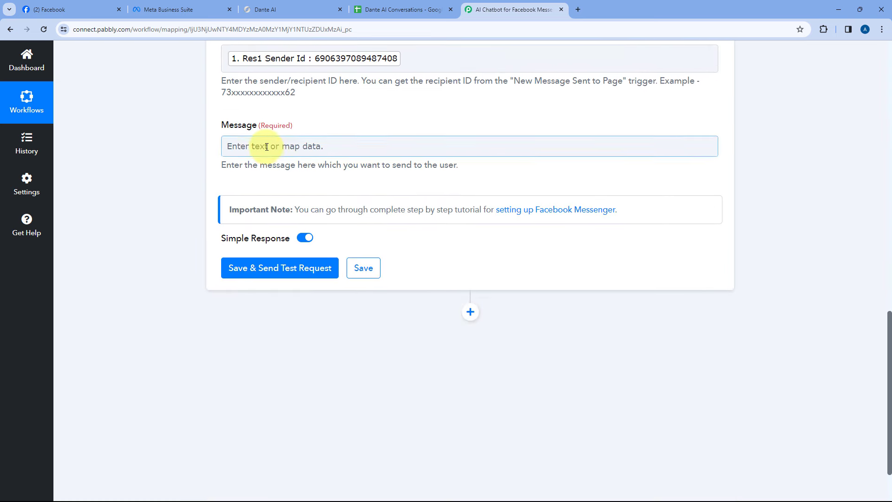
pyautogui.click(234, 145)
pyautogui.click(362, 310)
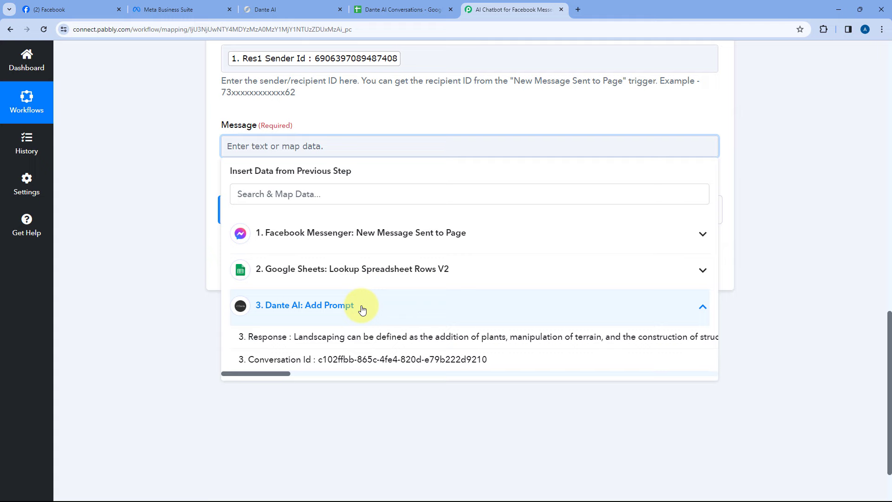
pyautogui.click(287, 339)
pyautogui.click(200, 176)
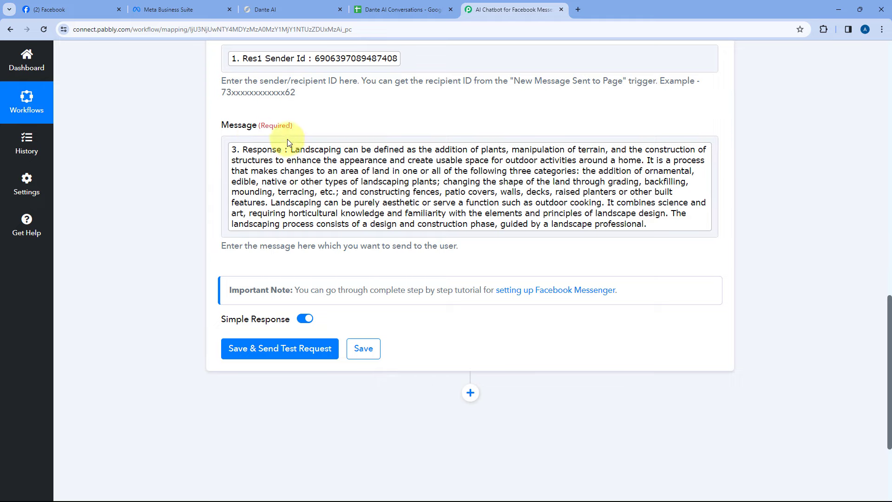
# Step: Save the Send Message action and send a test request
pyautogui.scroll(4, 207, 164)
pyautogui.scroll(-5, 203, 164)
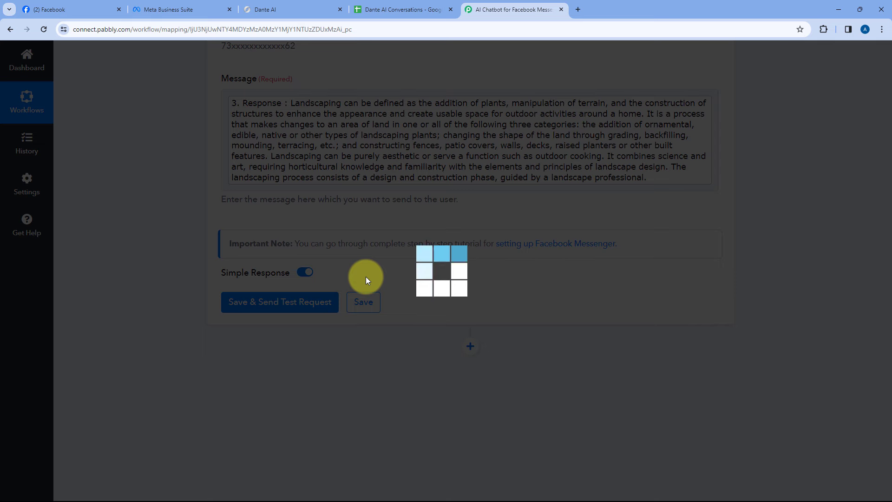
pyautogui.scroll(-1, 366, 277)
pyautogui.scroll(-1, 366, 277)
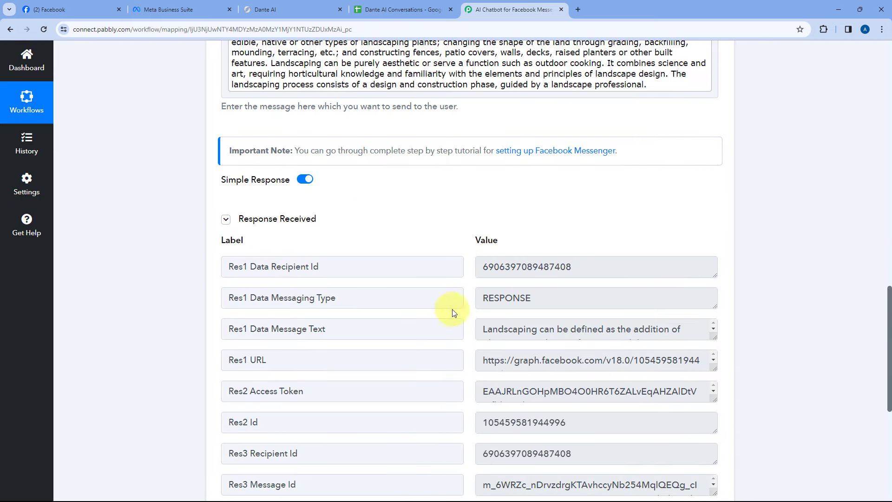
# Step: Enlarge the Res1 Data Message Text value in the received response and compare it with the mapped Recipient and Message fields
pyautogui.scroll(-2, 453, 208)
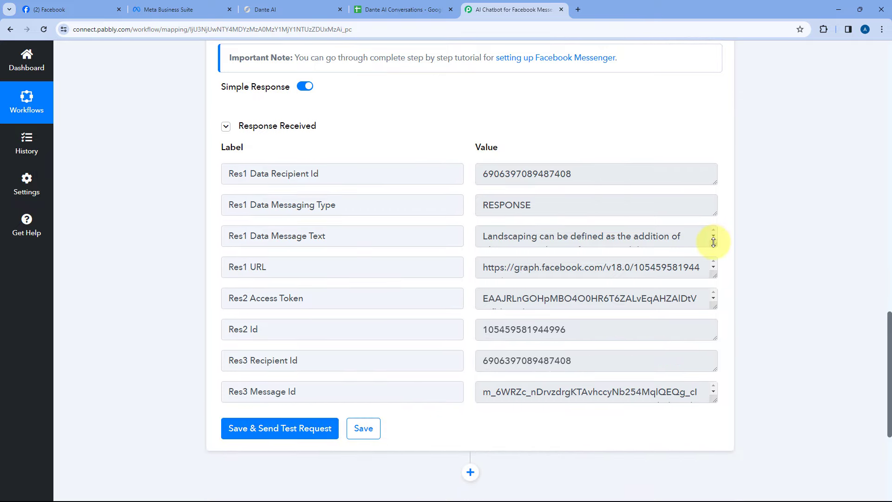
pyautogui.moveTo(714, 242); pyautogui.dragTo(711, 361)
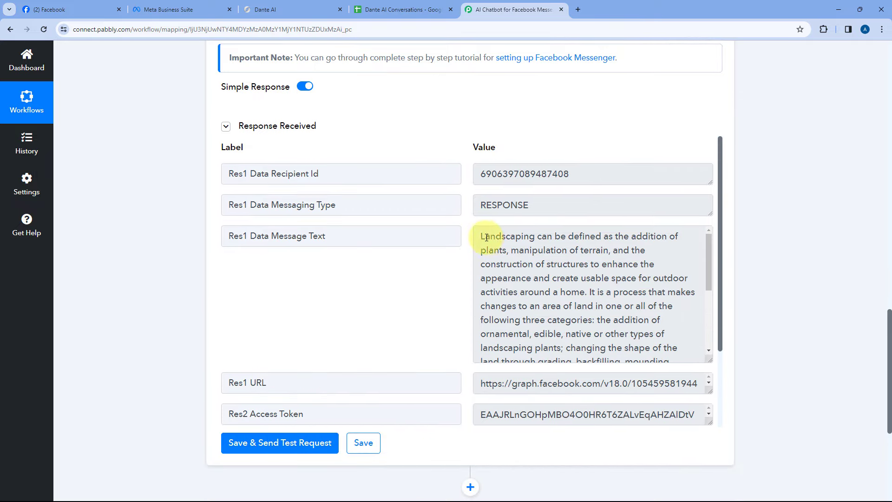
pyautogui.moveTo(486, 237); pyautogui.dragTo(441, 145)
pyautogui.scroll(1, 453, 161)
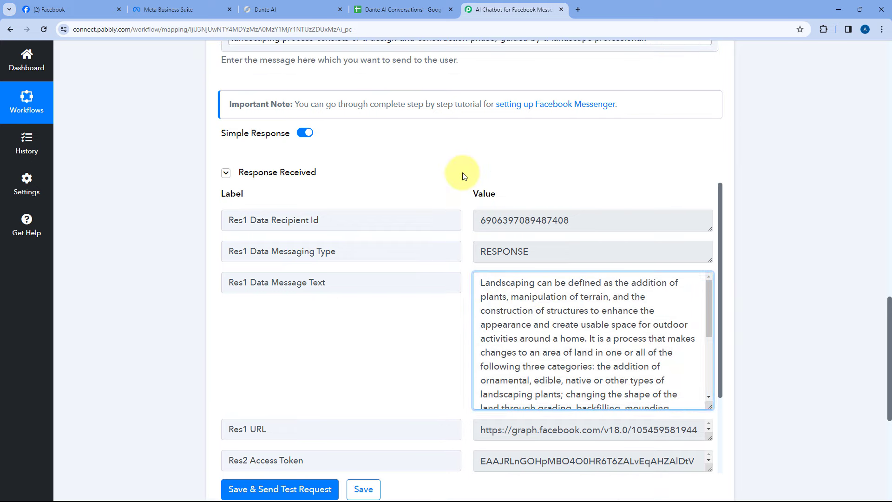
pyautogui.scroll(1, 458, 179)
pyautogui.scroll(-1, 446, 186)
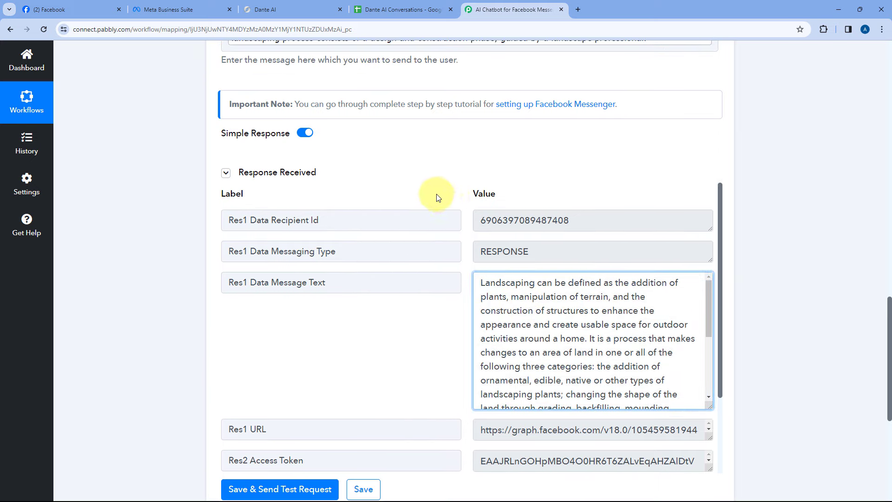
pyautogui.scroll(5, 429, 148)
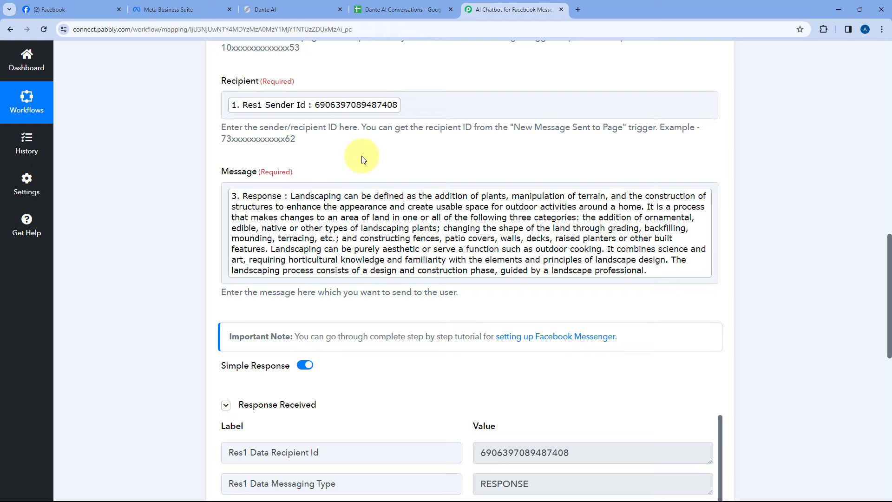
# Step: Switch to the Meta Business Suite inbox and check the reply delivered under the "What is landscaping?" message
pyautogui.hotkey('ctrl', '1')
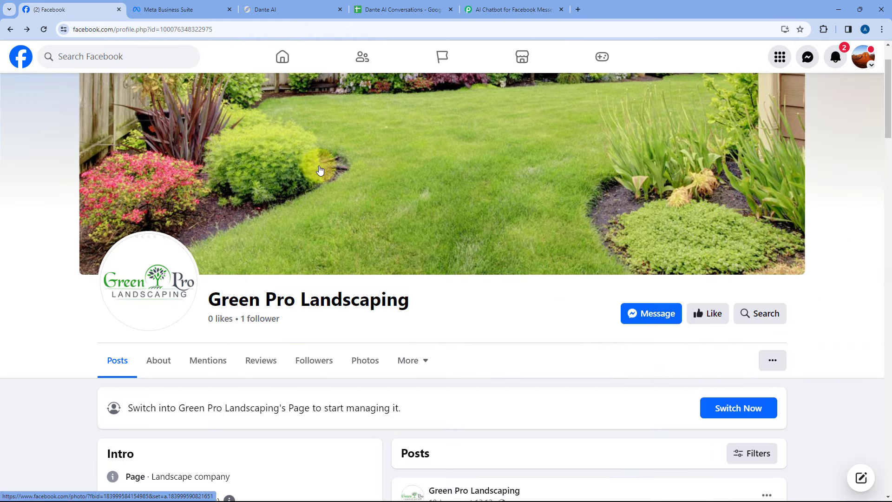
pyautogui.click(192, 11)
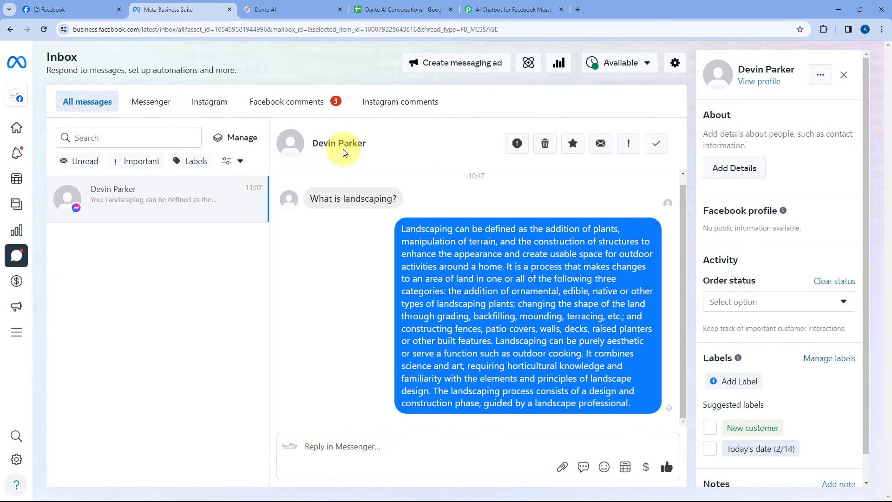
pyautogui.moveTo(402, 229); pyautogui.dragTo(560, 299)
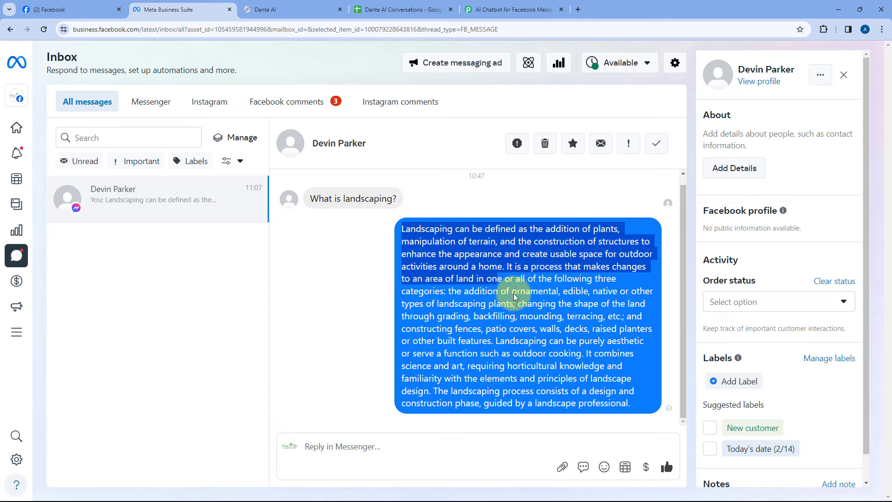
pyautogui.moveTo(368, 143); pyautogui.dragTo(307, 143)
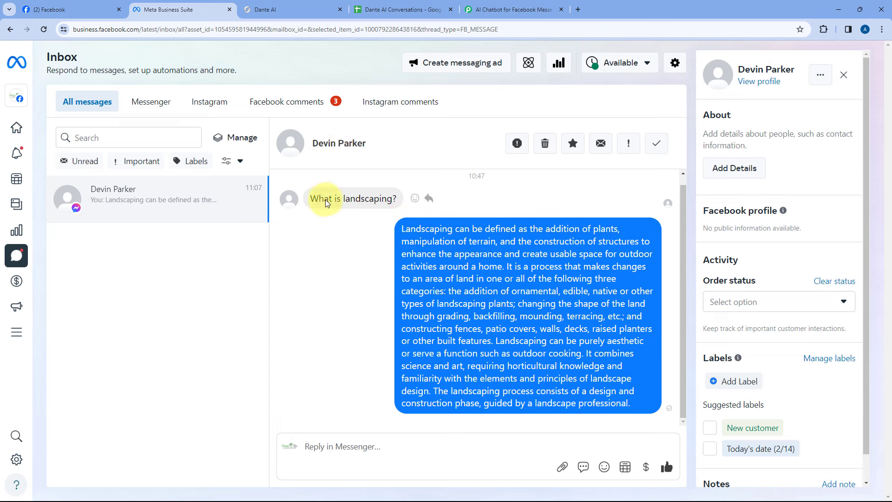
pyautogui.moveTo(399, 231); pyautogui.dragTo(638, 413)
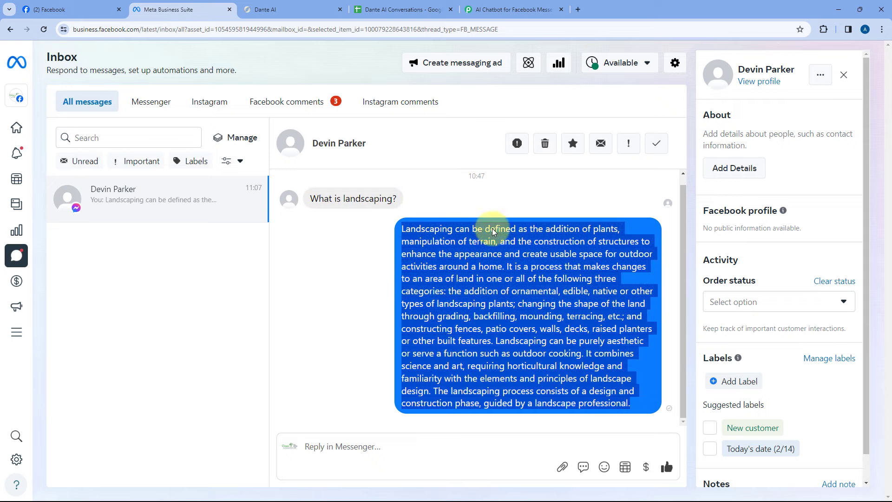
pyautogui.click(390, 240)
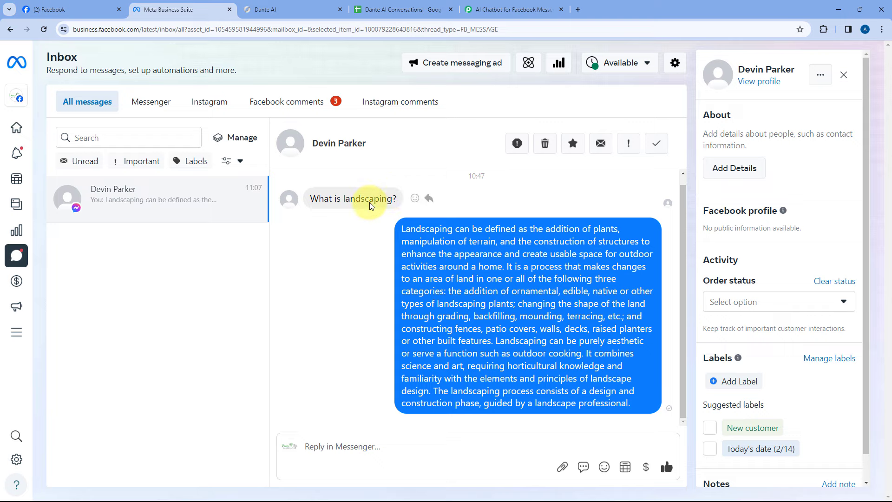
# Step: Return to the Pabbly Connect workflow and review the Send Message response against its mapped Message, glancing at the Facebook page
pyautogui.click(481, 4)
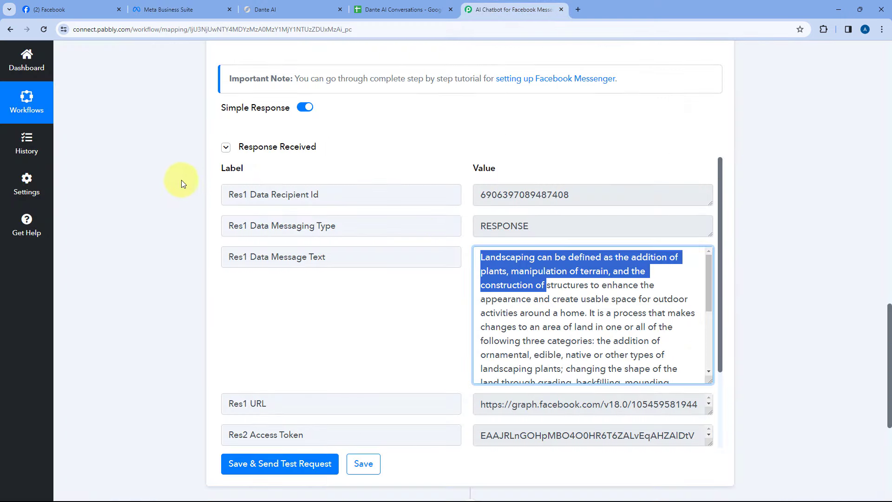
pyautogui.click(435, 162)
pyautogui.scroll(-2, 461, 258)
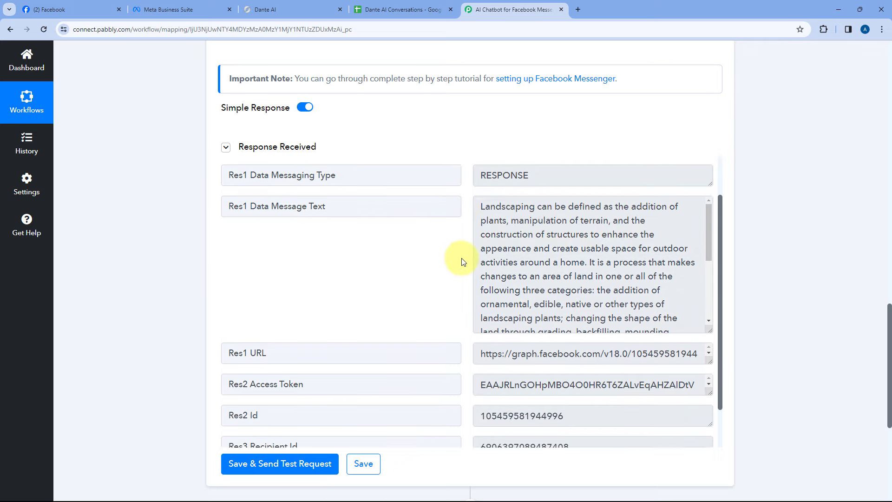
pyautogui.scroll(1, 458, 253)
pyautogui.scroll(-3, 511, 227)
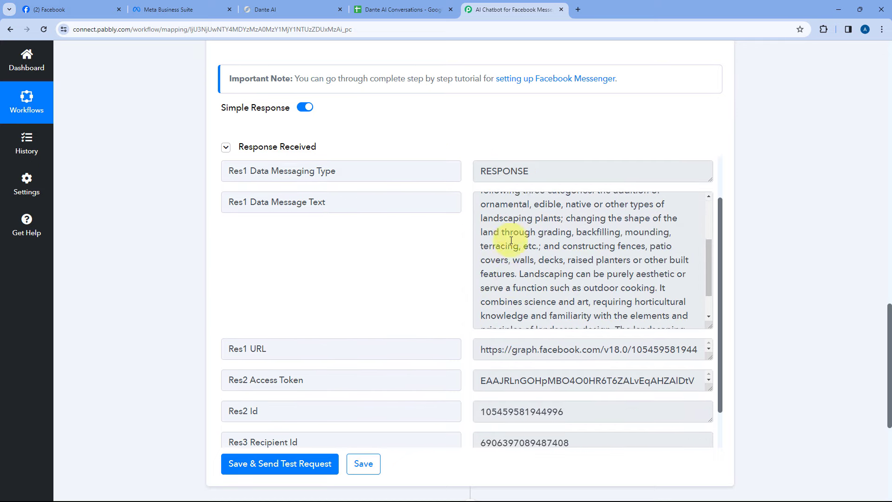
pyautogui.scroll(3, 511, 232)
pyautogui.scroll(3, 450, 194)
pyautogui.scroll(2, 450, 194)
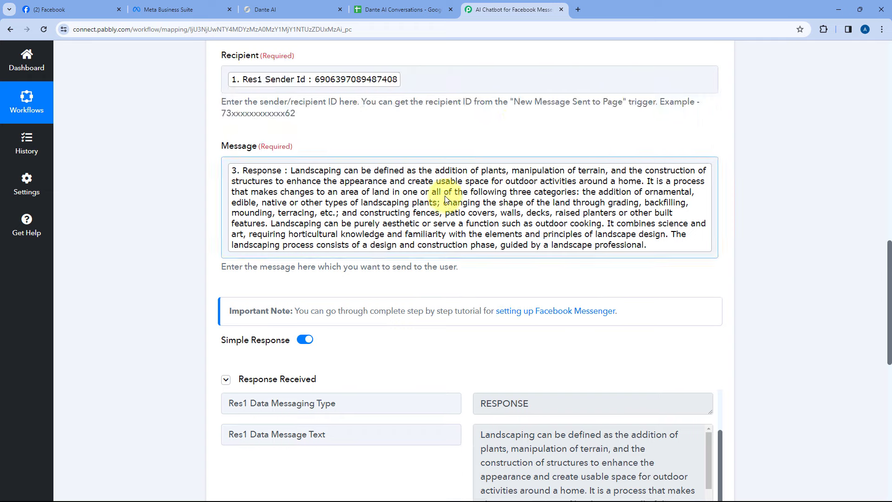
pyautogui.click(88, 3)
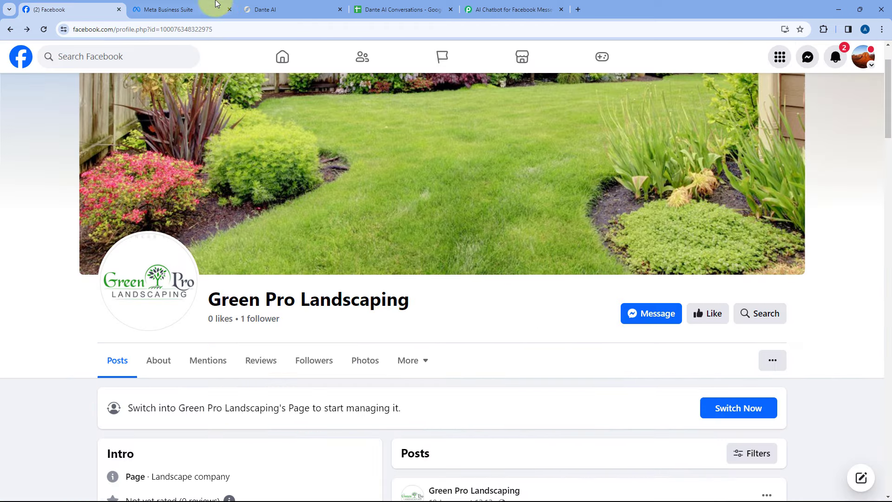
pyautogui.click(519, 4)
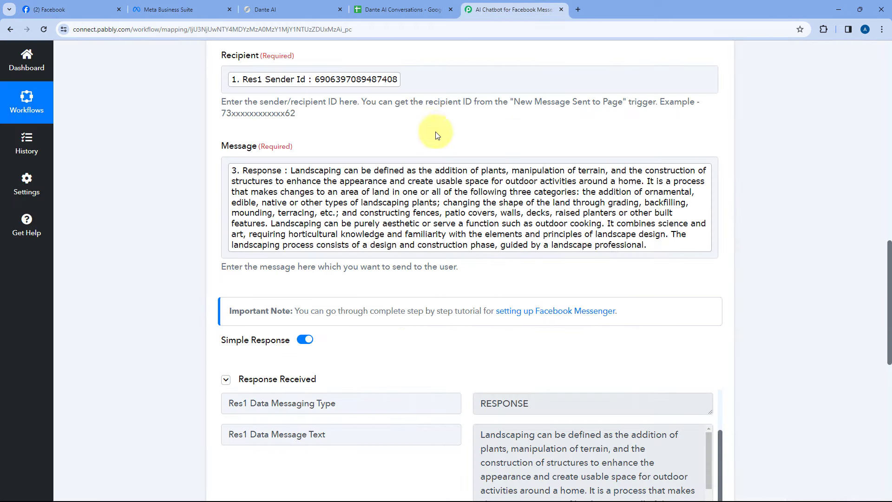
# Step: Collapse the Send Message action and review the whole AI Chatbot for Facebook Messenger workflow from its trigger to its last action
pyautogui.scroll(7, 437, 135)
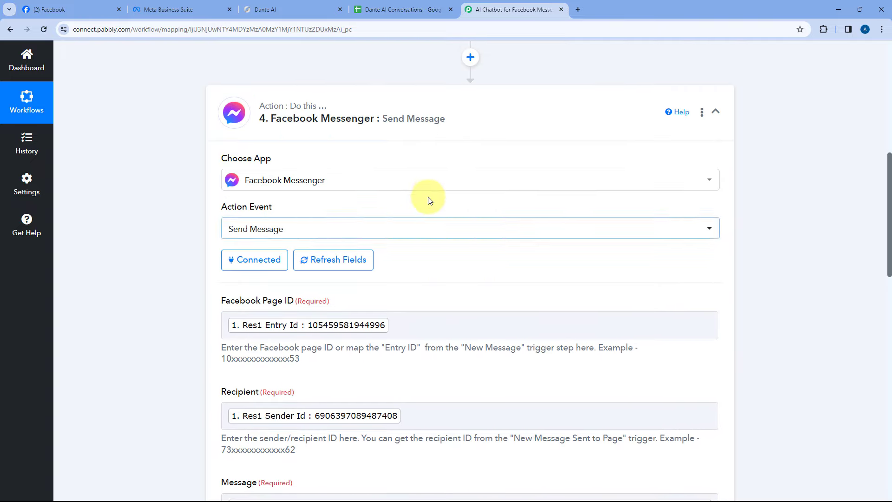
pyautogui.scroll(1, 427, 176)
pyautogui.click(424, 153)
pyautogui.scroll(3, 368, 116)
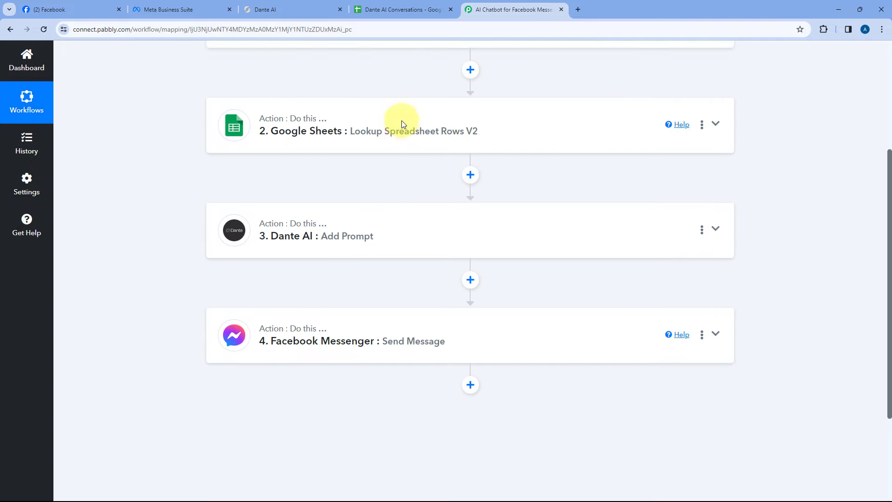
pyautogui.scroll(3, 402, 125)
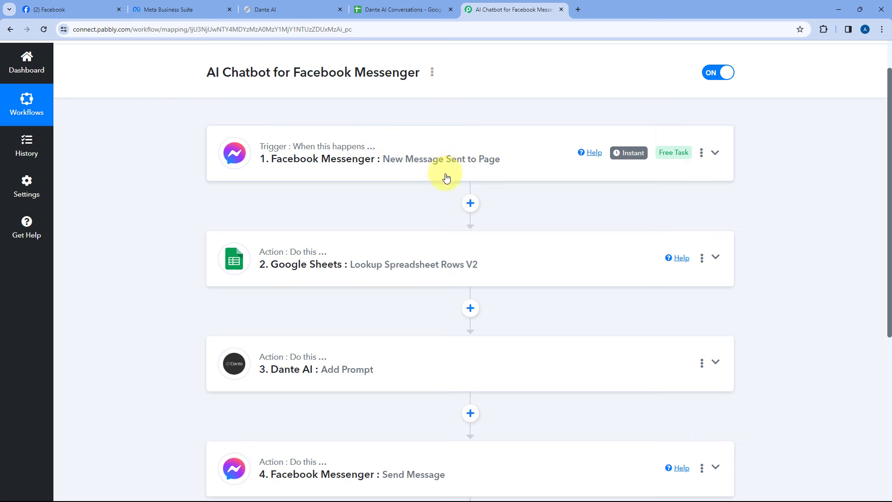
# Step: Switch to the Dante AI Conversations spreadsheet and inspect the empty row 7 across the Name, Facebook Account ID and Dante AI Conversation ID columns
pyautogui.click(393, 8)
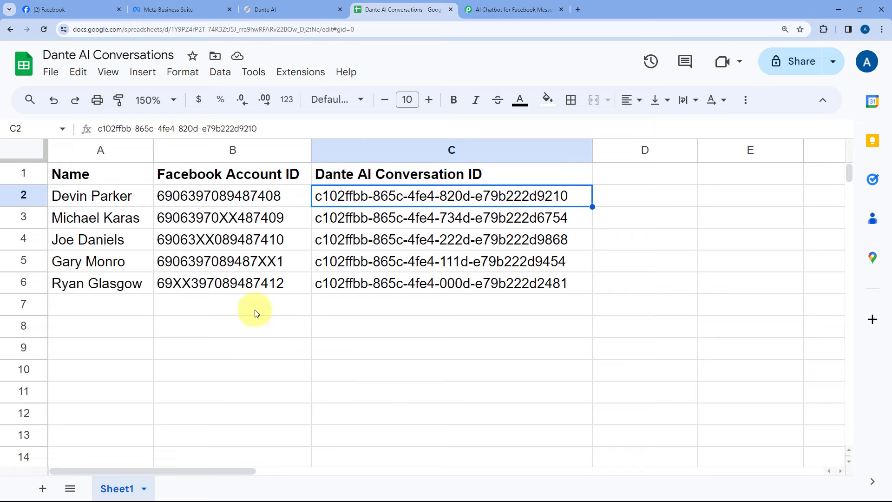
pyautogui.click(112, 303)
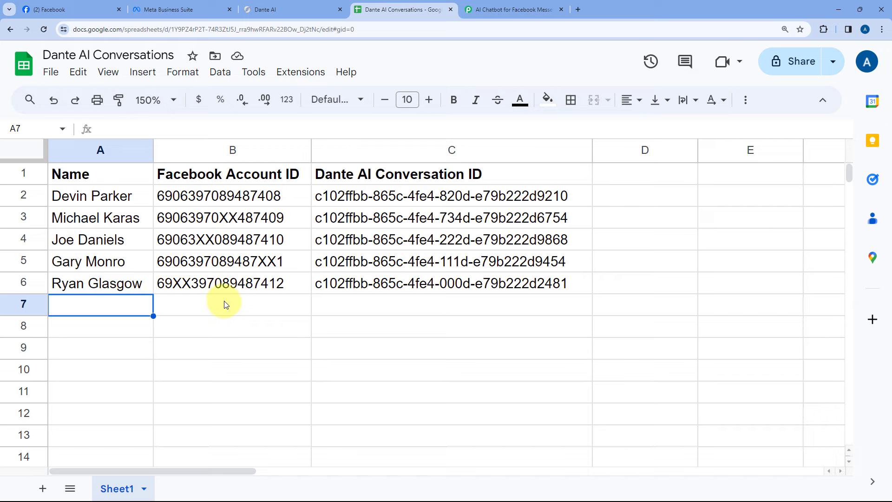
pyautogui.click(226, 305)
pyautogui.click(404, 306)
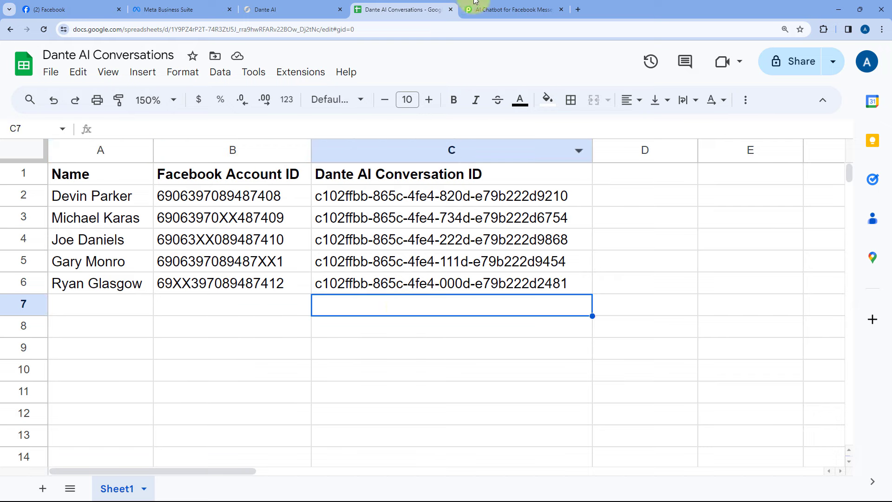
# Step: Return to the Pabbly Connect workflow and add a Filter by Pabbly action after the Facebook Messenger Send Message action
pyautogui.click(496, 4)
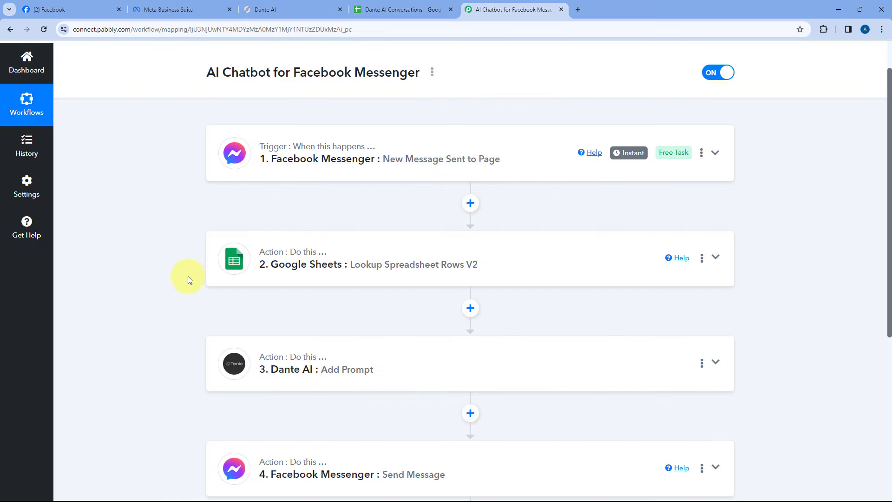
pyautogui.scroll(-6, 188, 276)
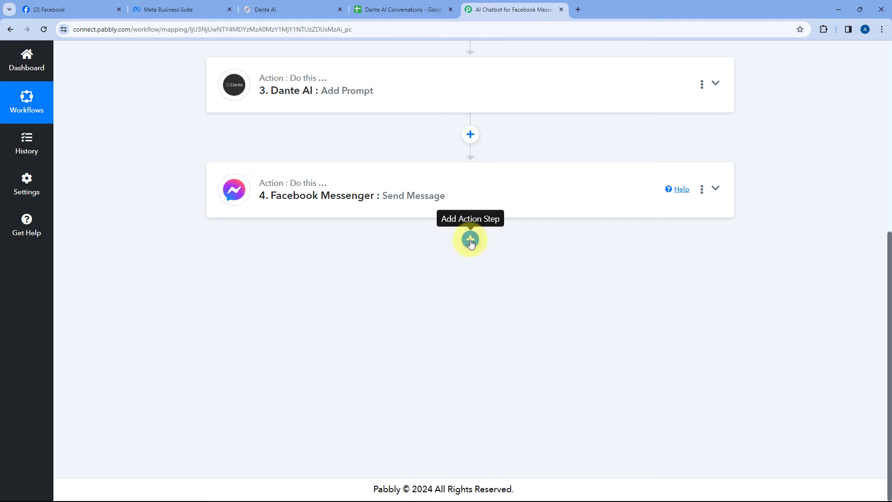
pyautogui.click(470, 239)
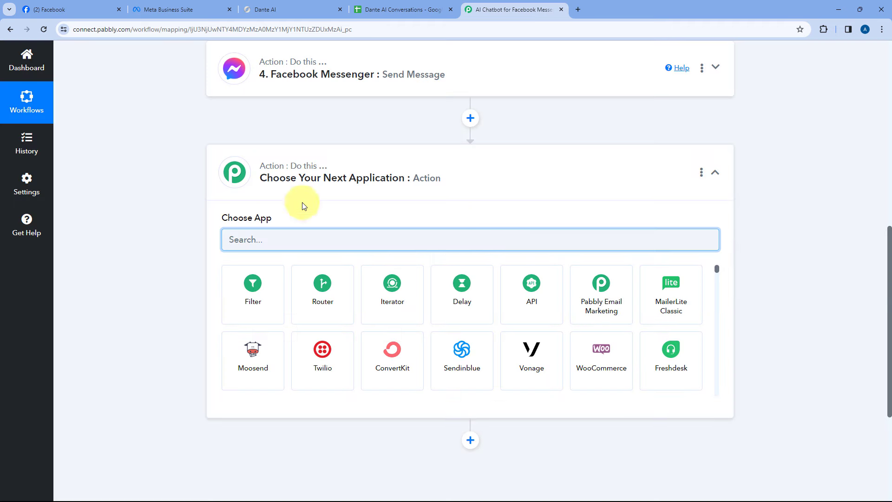
pyautogui.click(266, 302)
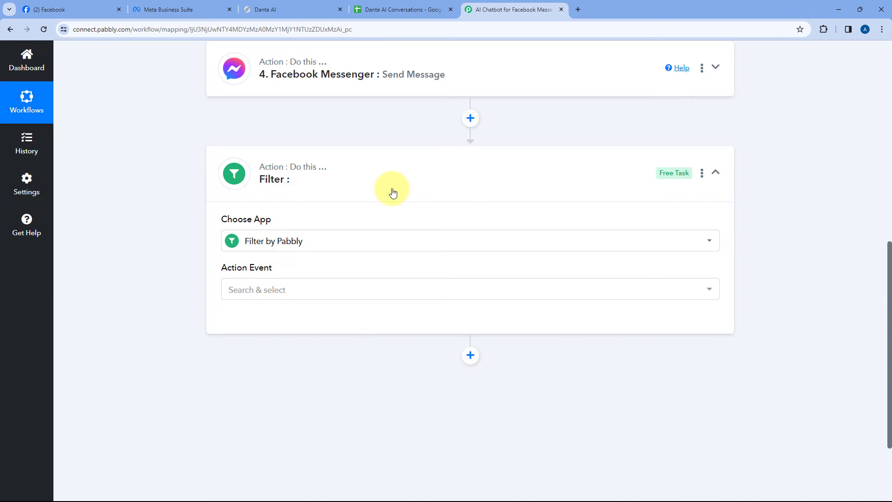
# Step: Expand the Google Sheets Lookup Spreadsheet Rows V2 action and examine the RowIndex entry in its received response
pyautogui.scroll(5, 393, 192)
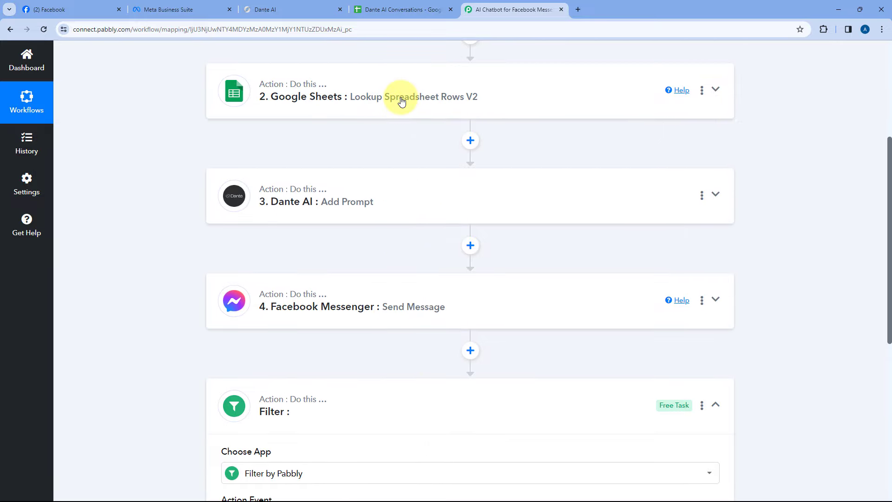
pyautogui.click(399, 96)
pyautogui.scroll(-4, 170, 249)
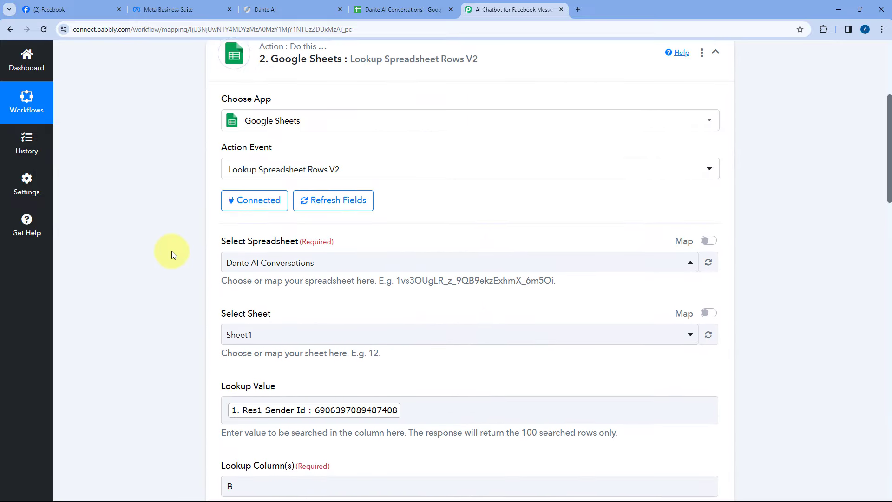
pyautogui.scroll(-10, 172, 250)
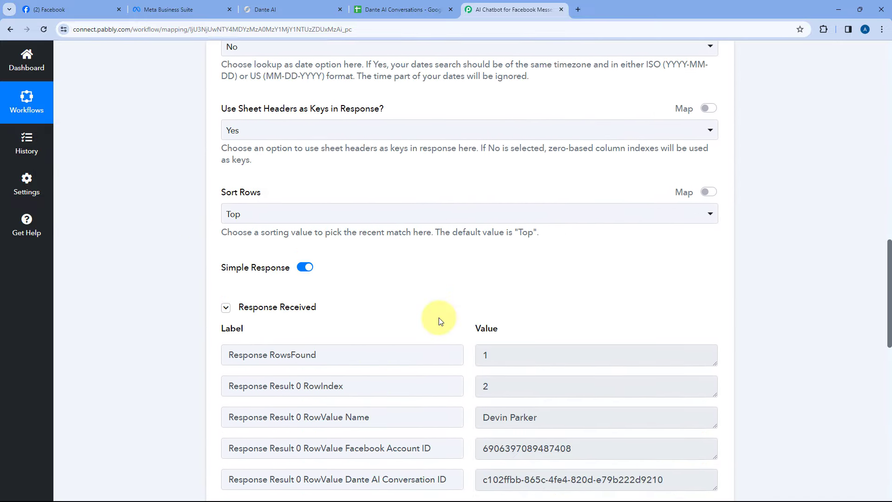
pyautogui.scroll(-2, 414, 259)
pyautogui.doubleClick(432, 276)
pyautogui.click(473, 283)
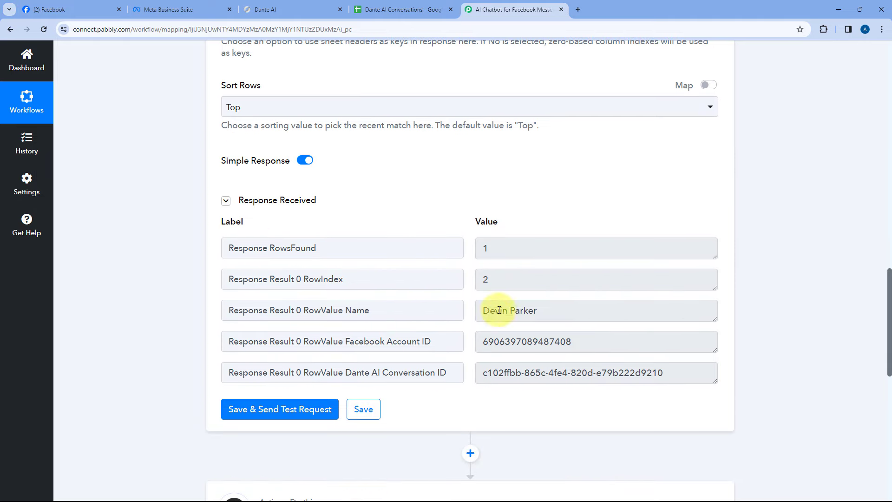
pyautogui.moveTo(365, 277); pyautogui.dragTo(310, 279)
pyautogui.click(185, 232)
# Step: Set the Filter action's event to Filter Values and connect it
pyautogui.scroll(-11, 137, 253)
pyautogui.click(320, 195)
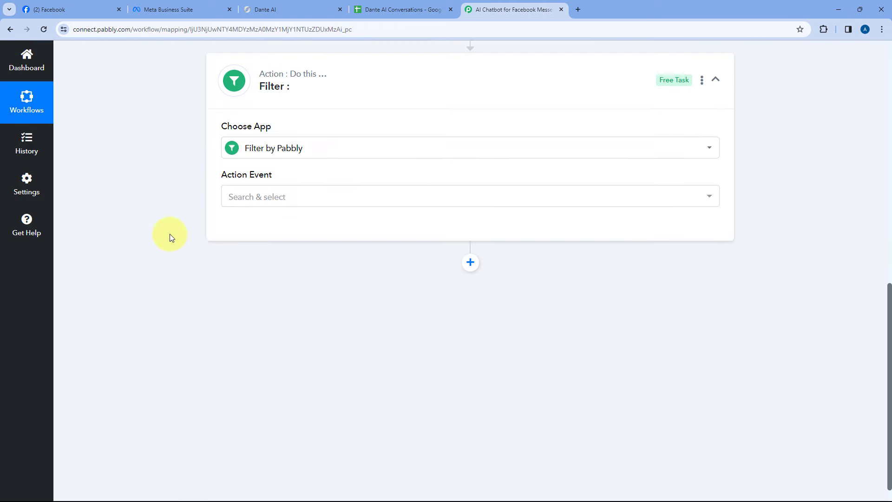
pyautogui.click(316, 196)
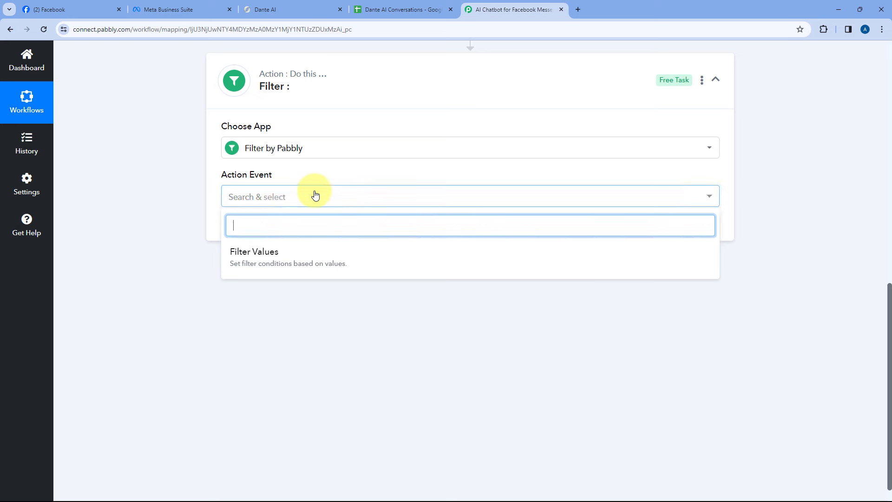
pyautogui.click(282, 263)
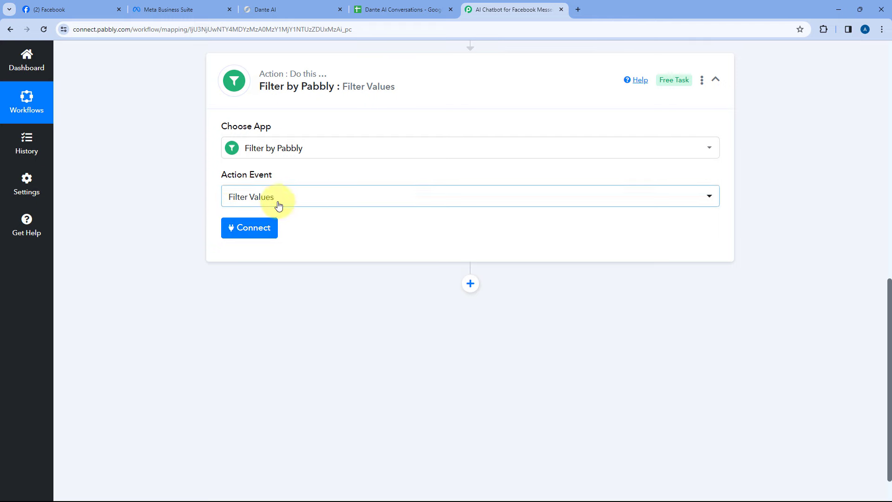
pyautogui.click(256, 236)
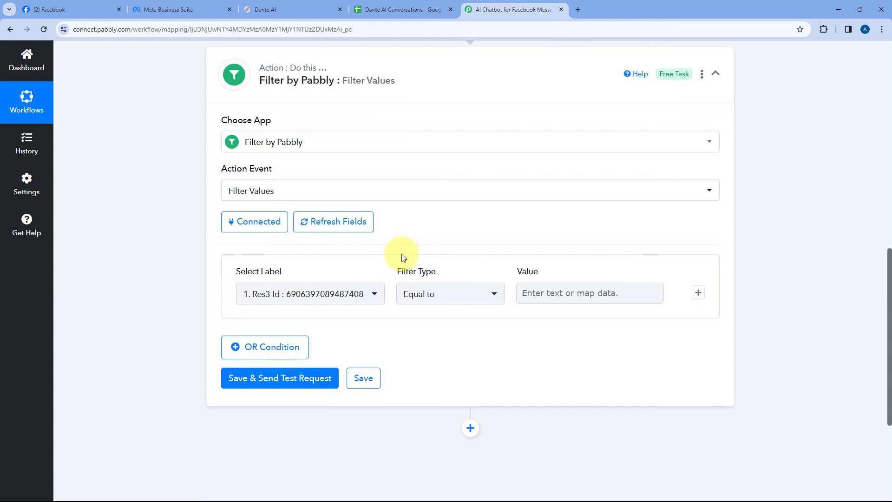
# Step: Set the filter condition to the Google Sheets lookup's Response Result 0 RowIndex with the filter type Does not exist
pyautogui.scroll(-1, 402, 255)
pyautogui.click(376, 253)
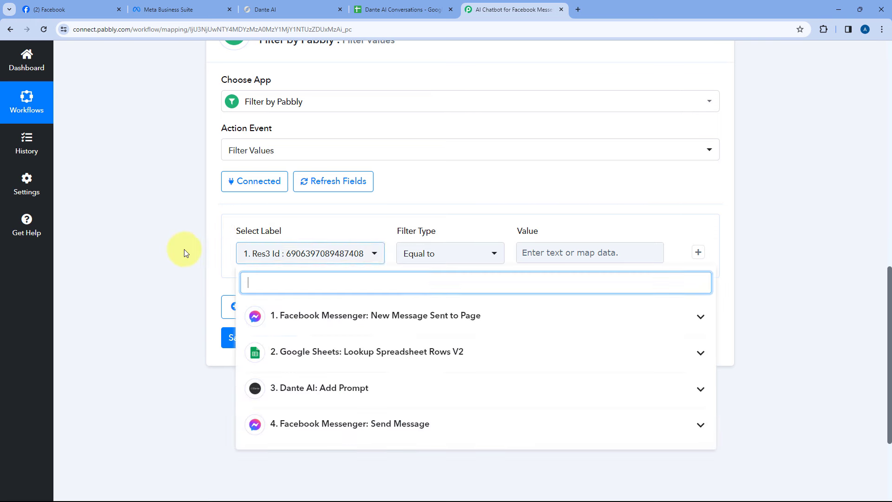
pyautogui.scroll(-3, 181, 249)
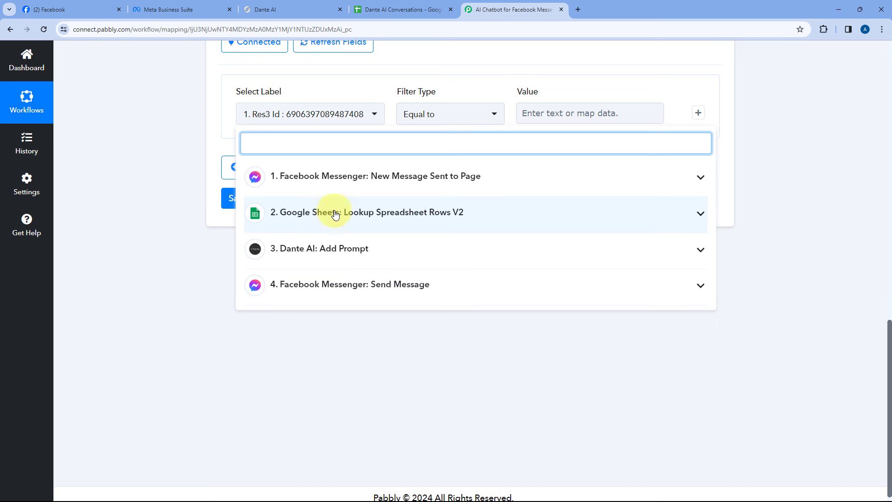
pyautogui.click(348, 217)
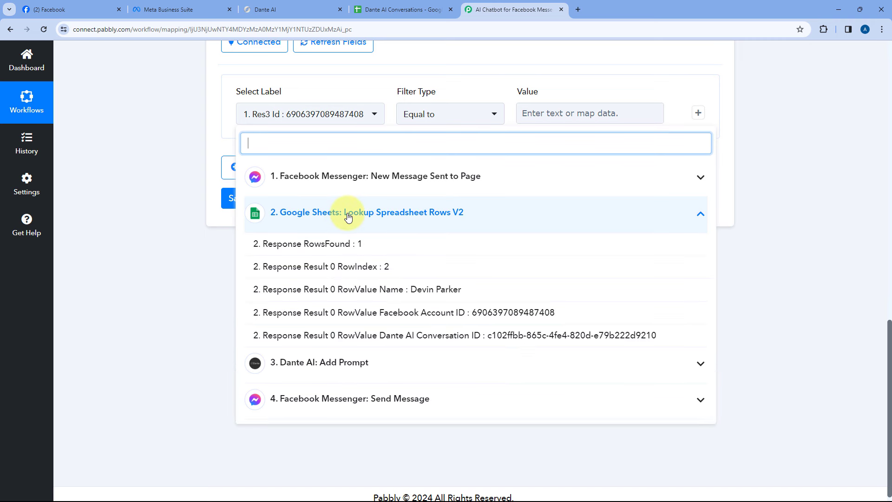
pyautogui.click(345, 267)
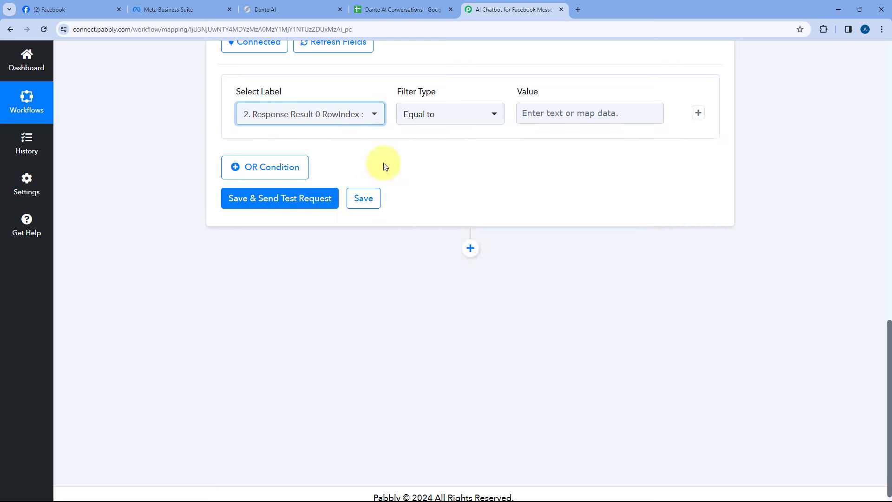
pyautogui.click(442, 113)
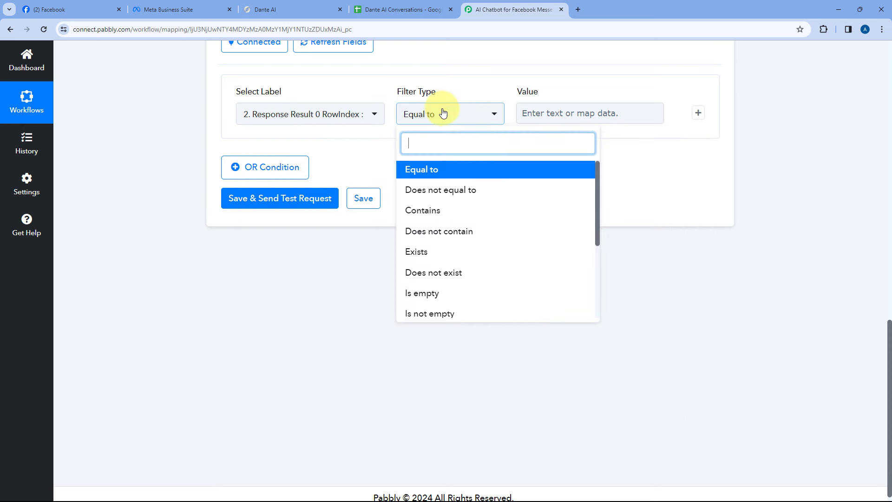
pyautogui.click(414, 272)
pyautogui.scroll(2, 414, 192)
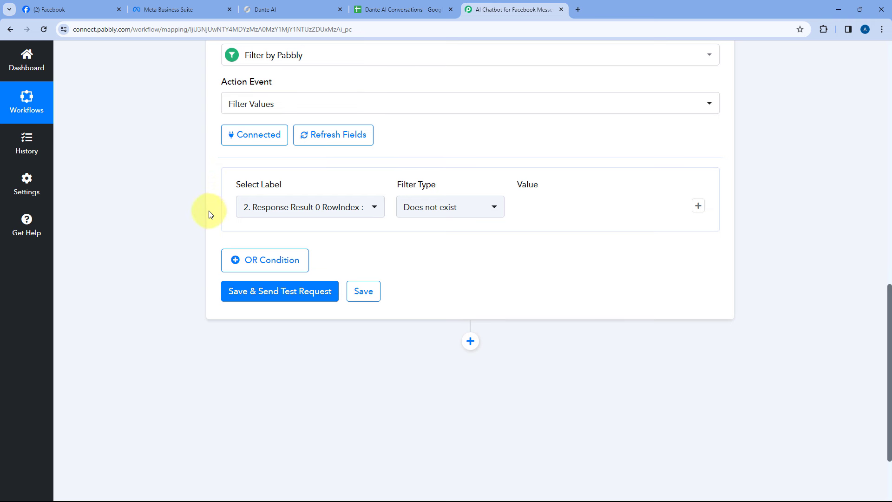
# Step: Check the Meta Business Suite inbox conversation against the Dante AI Conversations spreadsheet, and return to the Pabbly Connect workflow
pyautogui.click(77, 9)
pyautogui.click(202, 9)
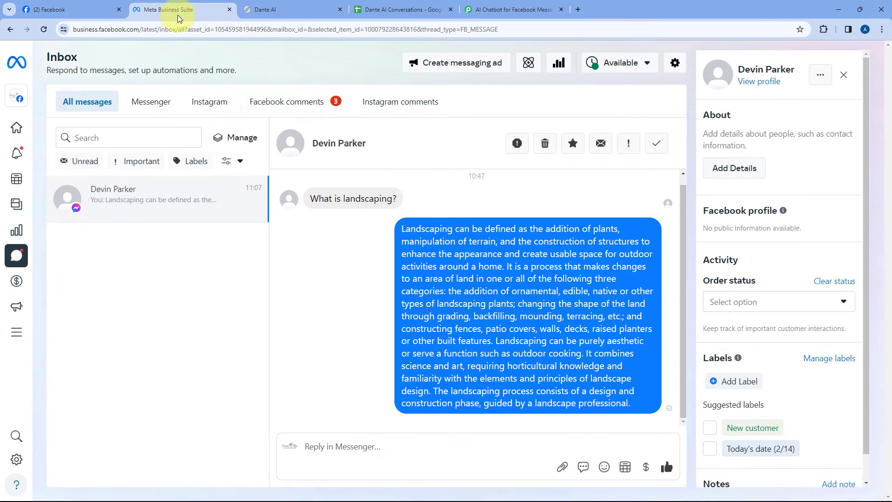
pyautogui.click(401, 9)
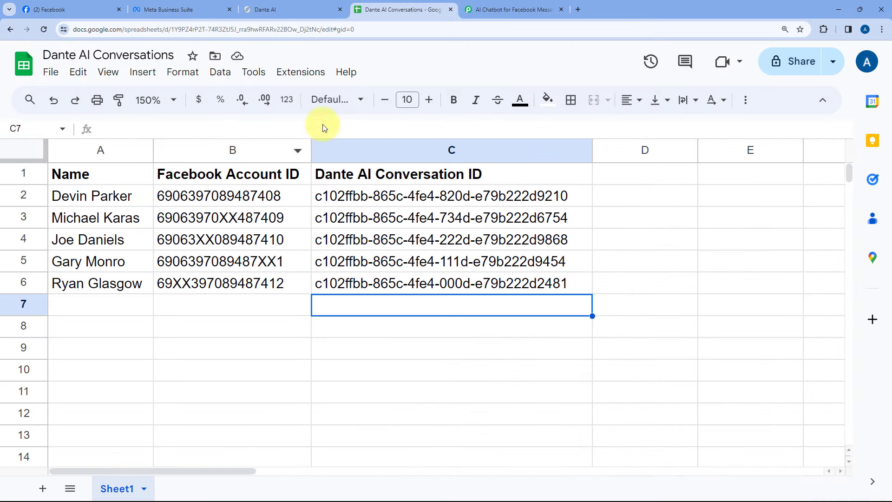
pyautogui.click(511, 9)
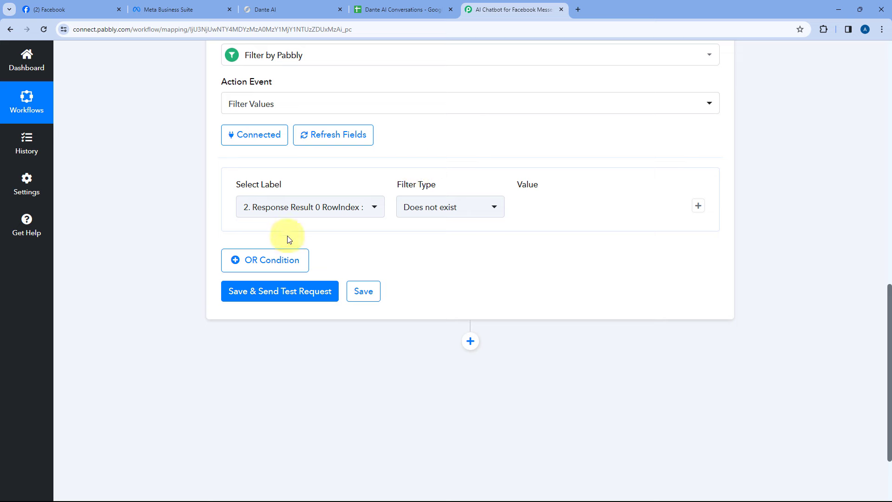
# Step: Save the filter with a test request and check the Status and Message values in its received response
pyautogui.click(302, 290)
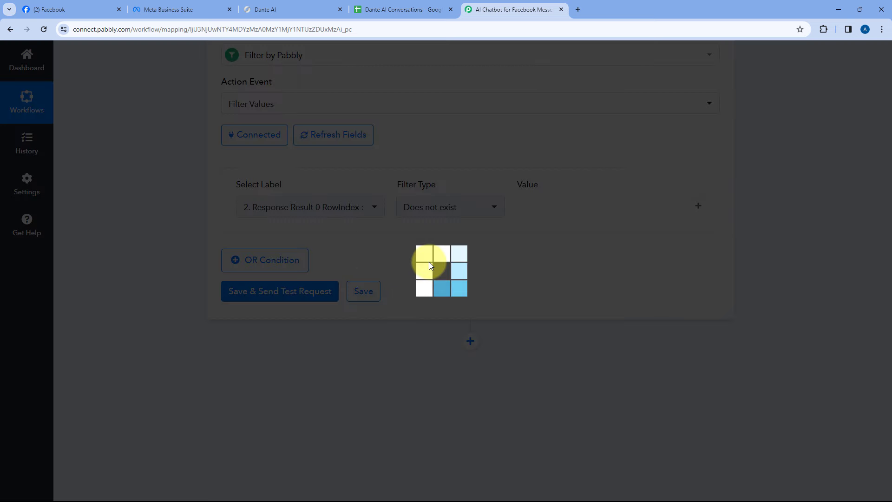
pyautogui.scroll(1, 437, 268)
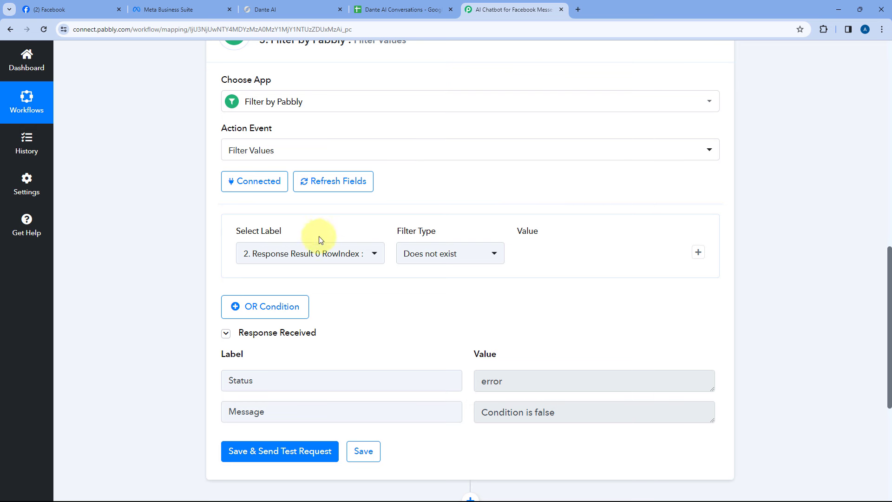
pyautogui.scroll(-2, 437, 314)
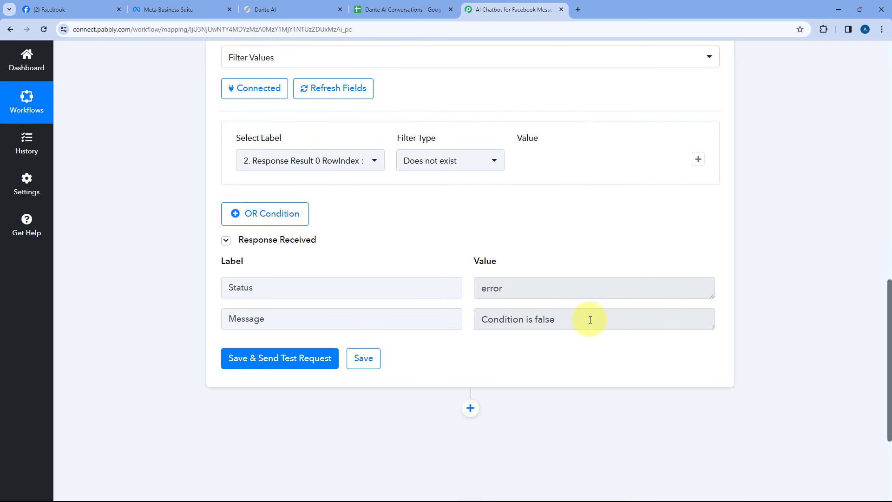
pyautogui.moveTo(588, 319); pyautogui.dragTo(485, 320)
pyautogui.click(469, 302)
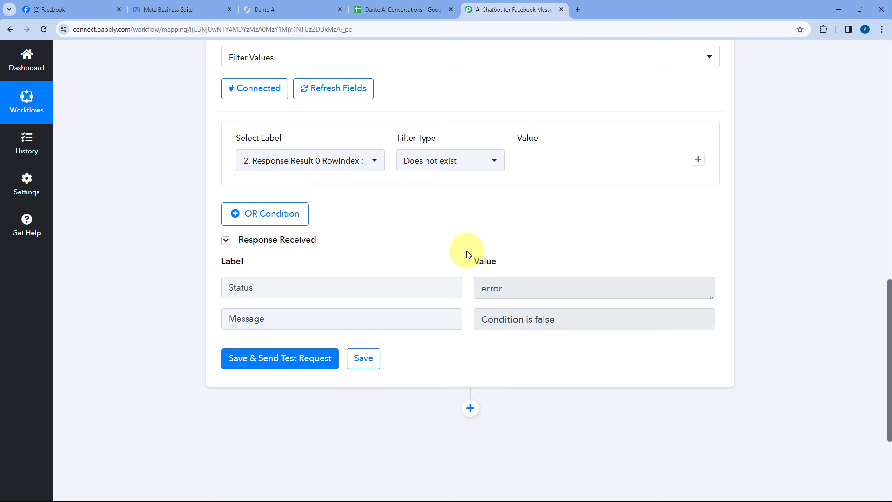
# Step: Add an action step after the filter, searching for "Google" and choosing Google Sheets as its app
pyautogui.scroll(-4, 468, 253)
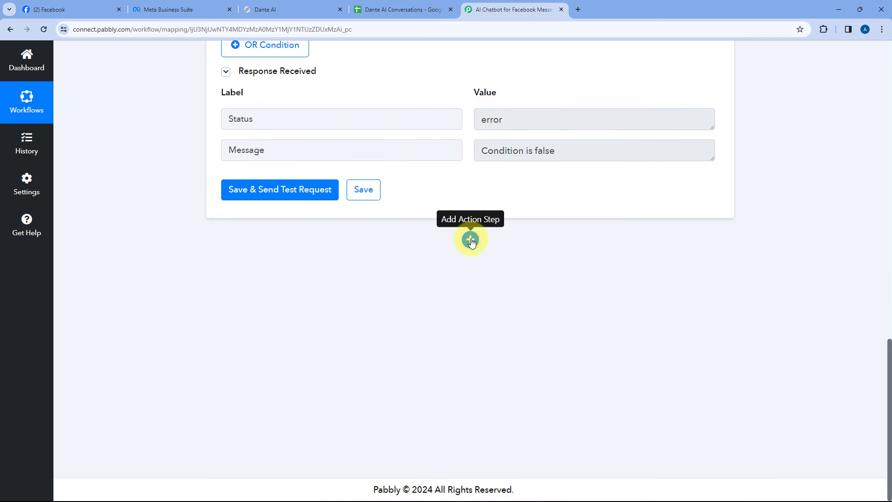
pyautogui.click(470, 240)
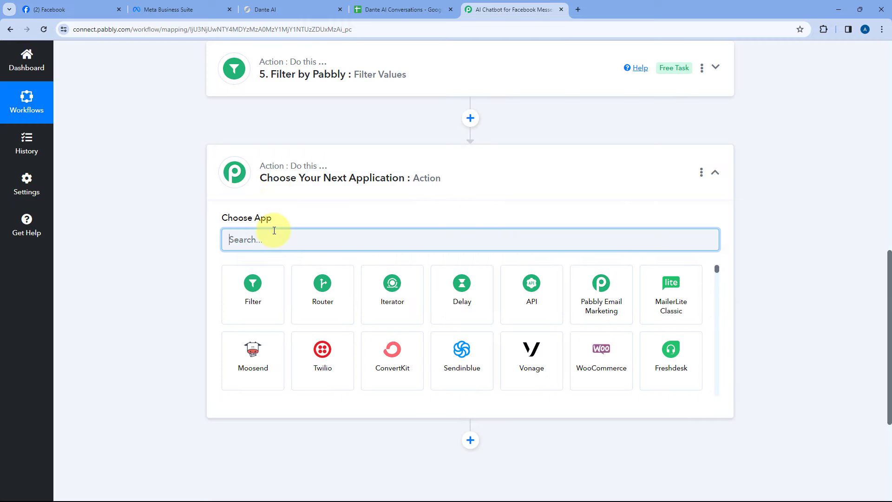
pyautogui.write('Google')
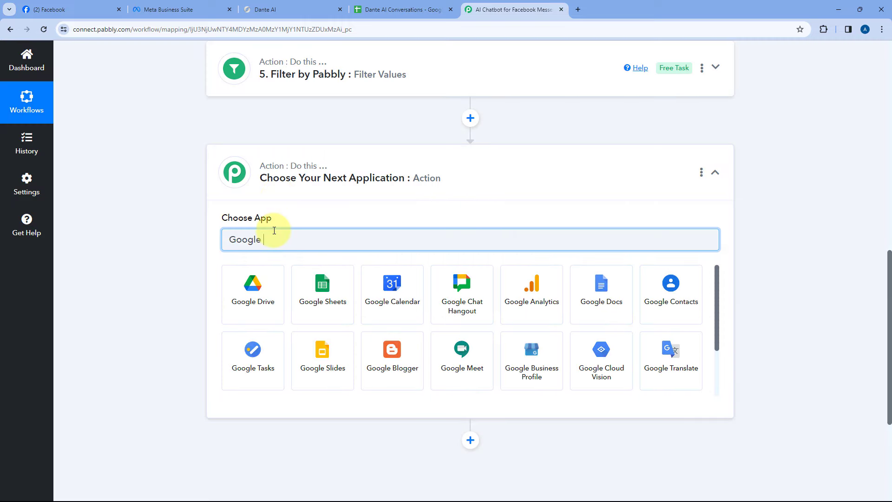
pyautogui.click(321, 292)
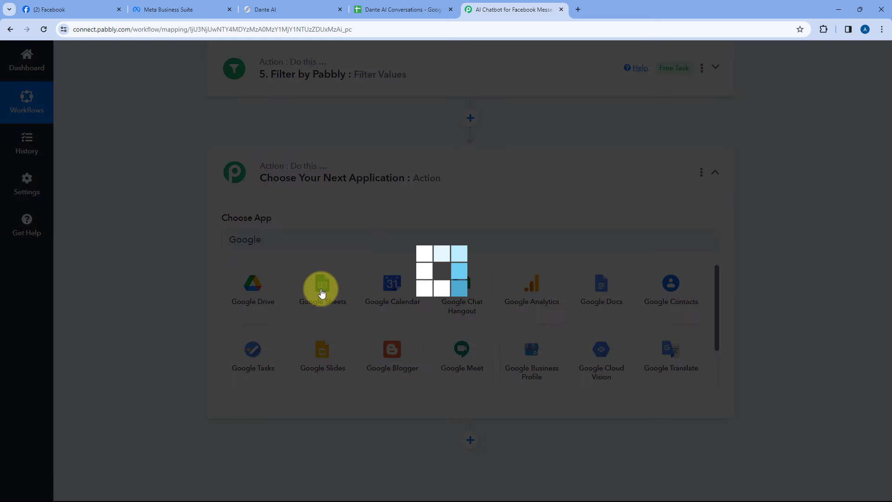
# Step: Set the Google Sheets action event to Add New Row and connect it with the existing connection Google Sheets #83
pyautogui.scroll(-1, 305, 251)
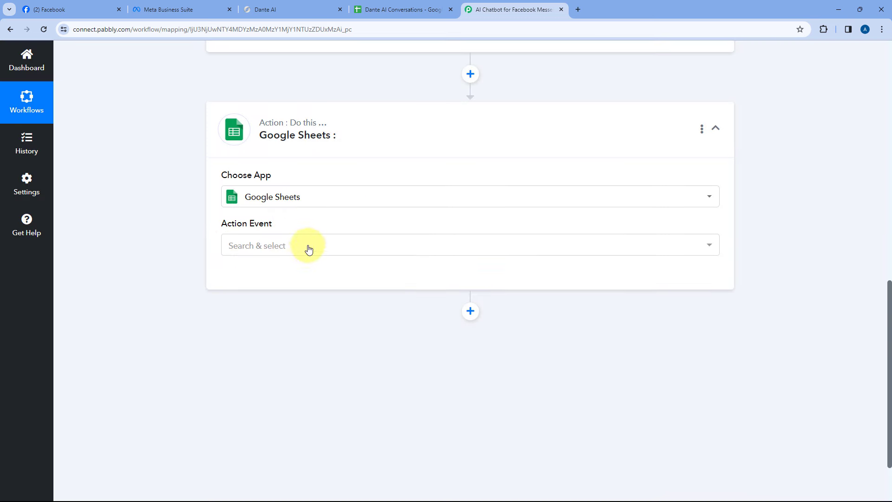
pyautogui.click(297, 243)
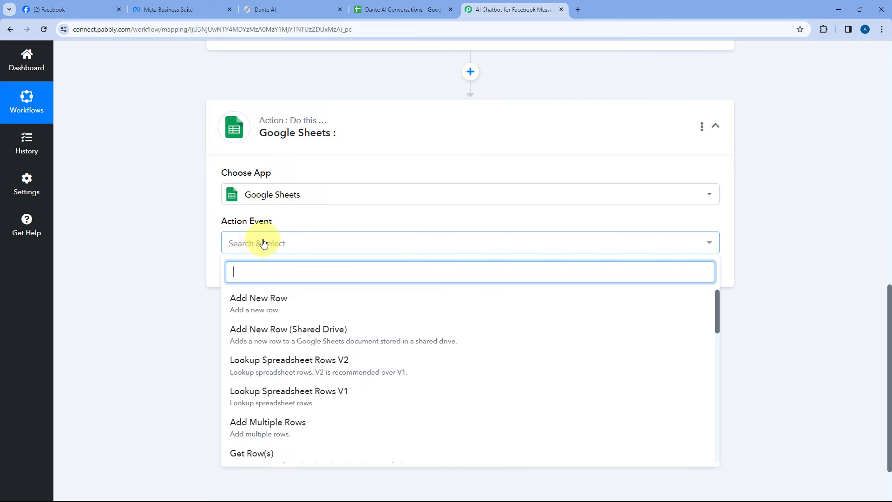
pyautogui.click(270, 304)
pyautogui.click(258, 276)
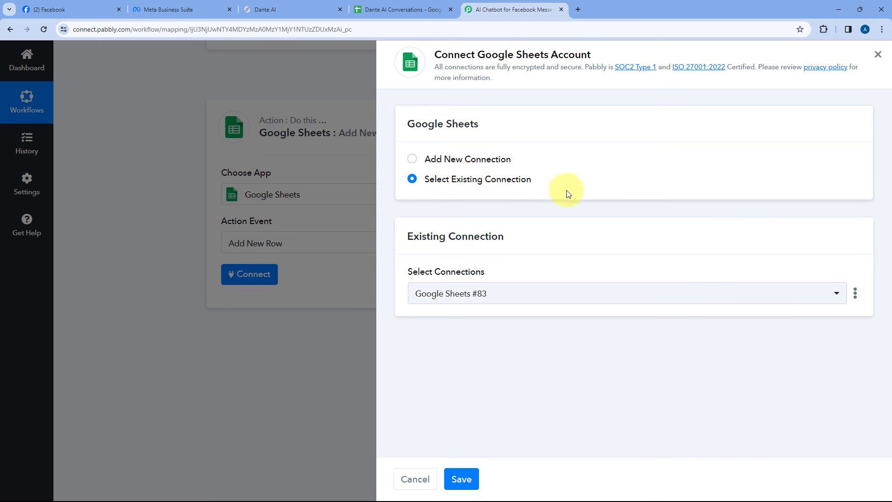
pyautogui.click(463, 476)
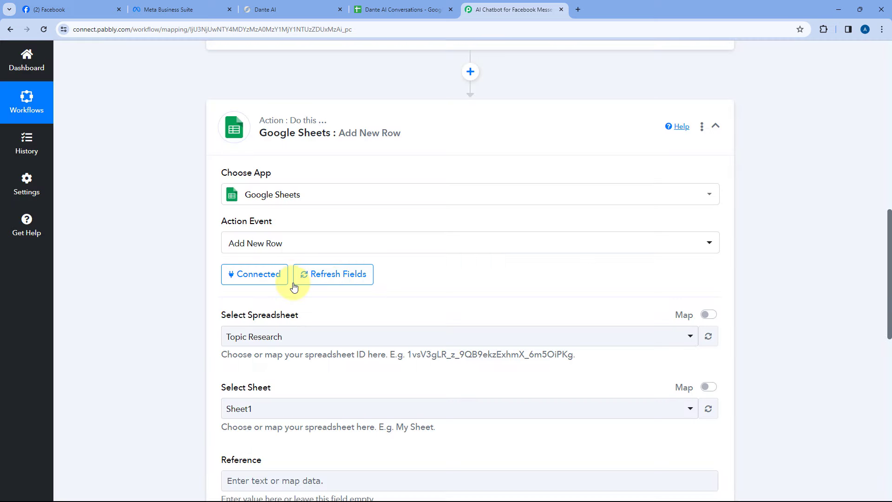
# Step: Choose Dante AI Conversations as the action's spreadsheet and compare its sheet and column fields with the actual spreadsheet
pyautogui.scroll(-3, 176, 276)
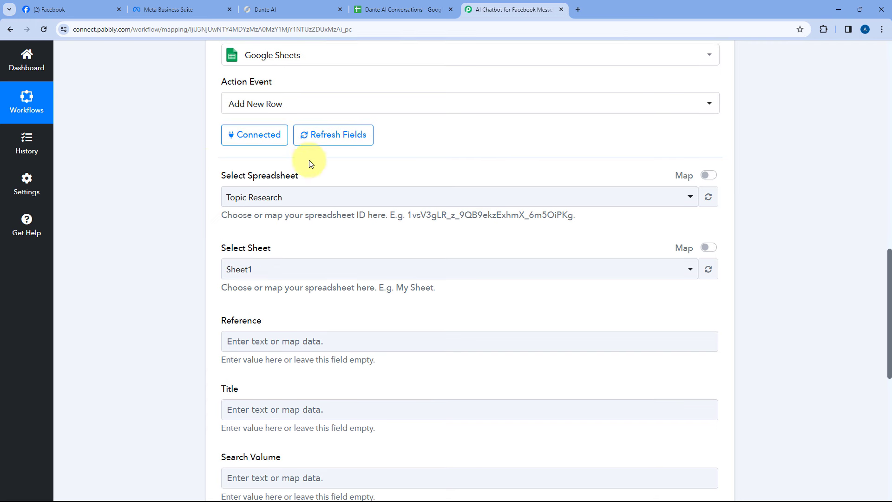
pyautogui.click(319, 196)
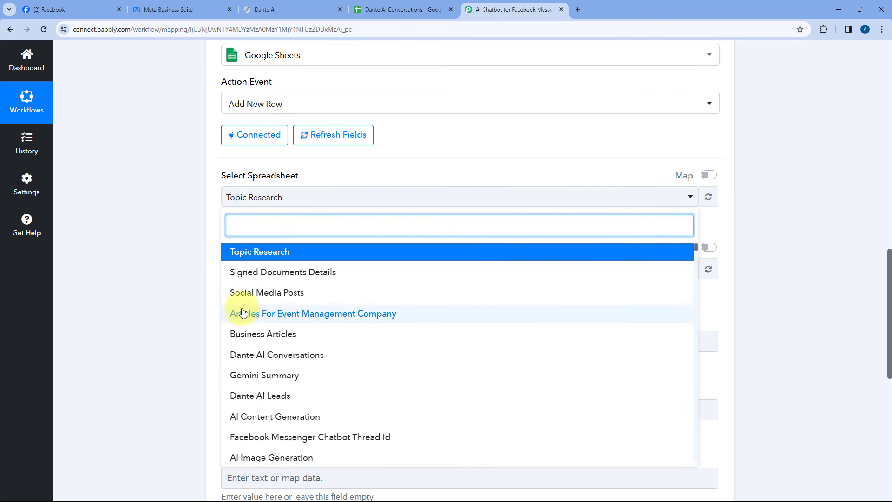
pyautogui.click(246, 355)
pyautogui.click(400, 9)
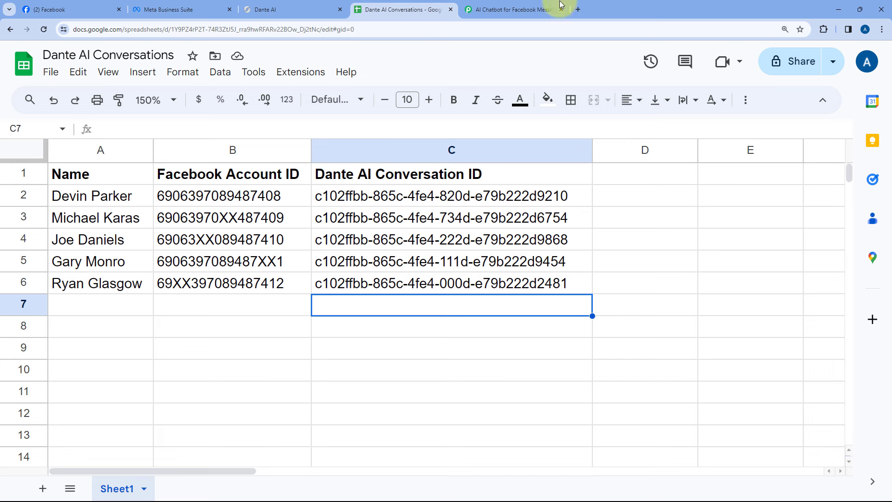
pyautogui.click(495, 6)
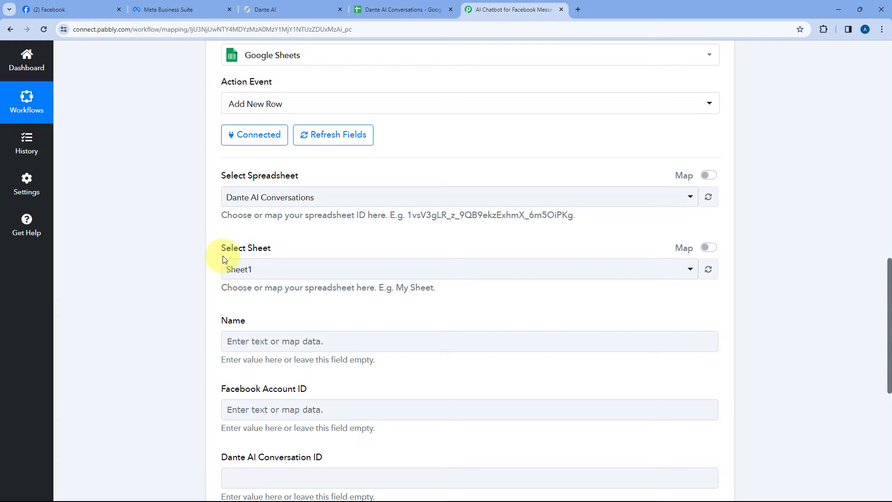
pyautogui.scroll(-3, 291, 244)
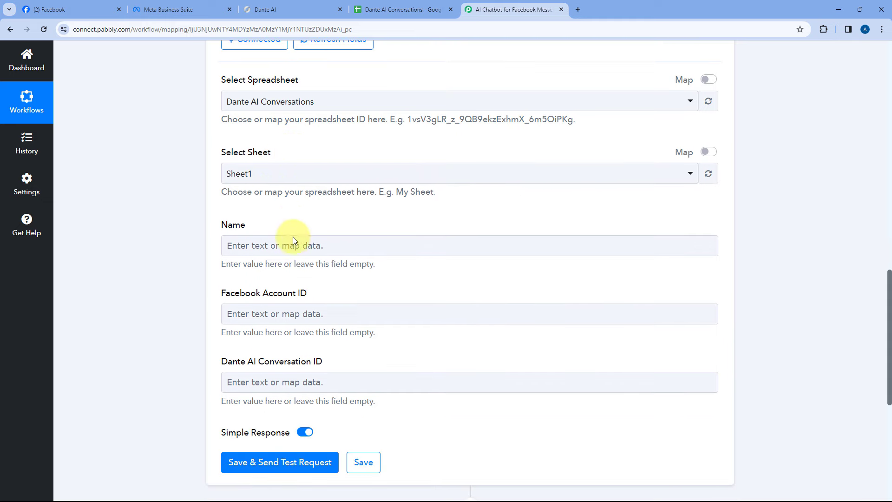
pyautogui.click(390, 9)
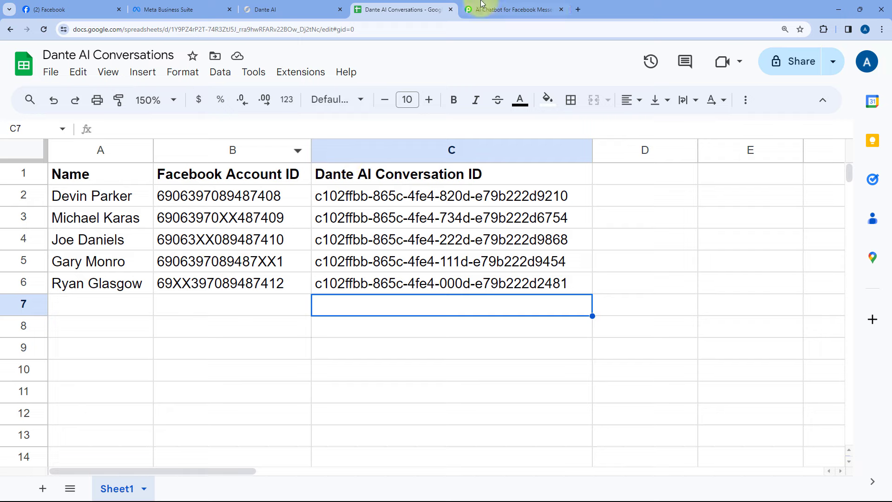
pyautogui.click(511, 9)
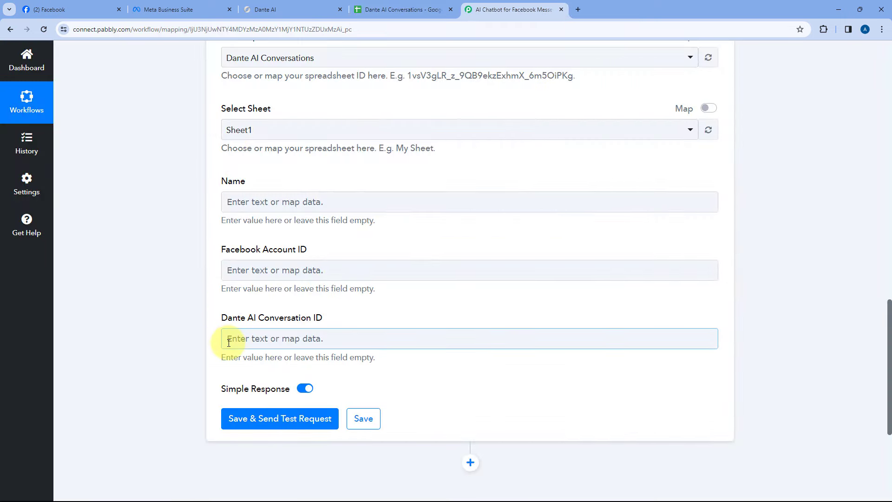
# Step: Map the Name field to Res3 Name from the Facebook Messenger New Message Sent to Page trigger
pyautogui.click(269, 201)
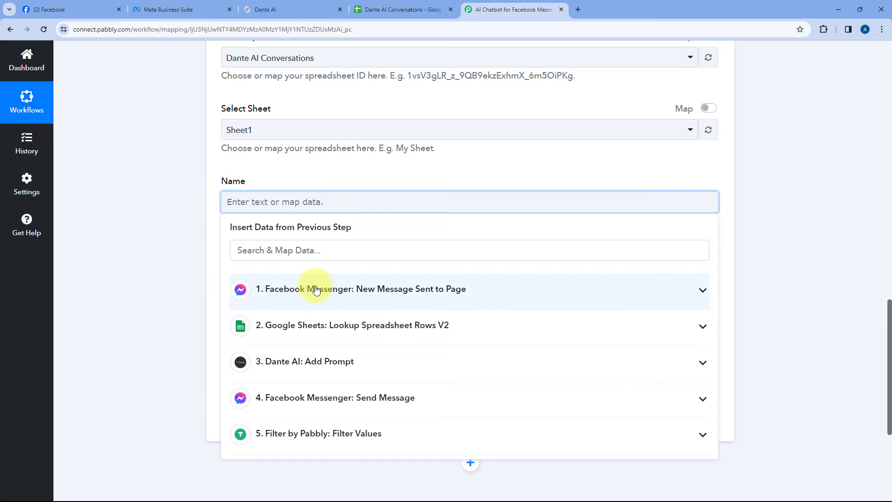
pyautogui.click(315, 290)
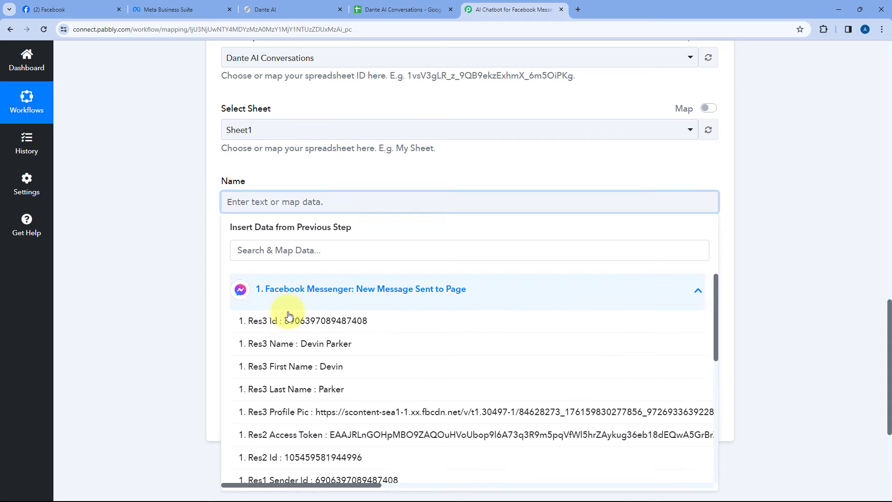
pyautogui.click(281, 347)
pyautogui.click(205, 230)
# Step: Map the Facebook Account ID field to Res1 Sender Id from the Facebook Messenger trigger
pyautogui.scroll(-1, 204, 230)
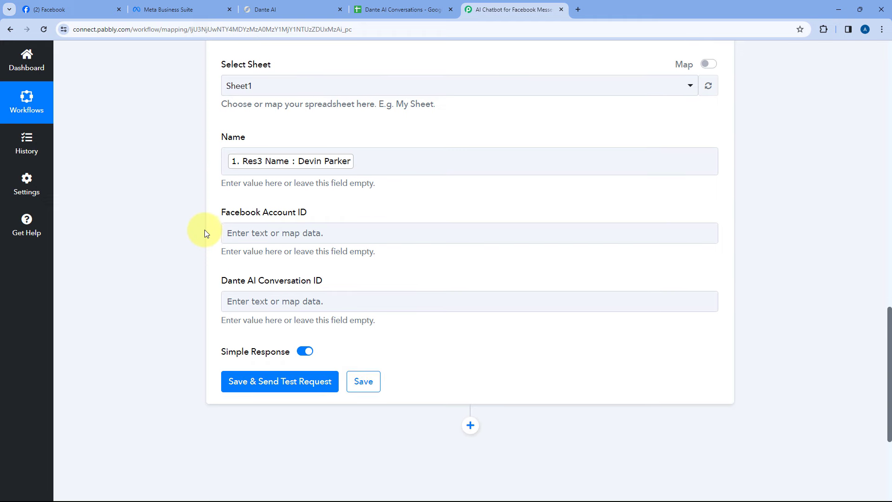
pyautogui.click(265, 237)
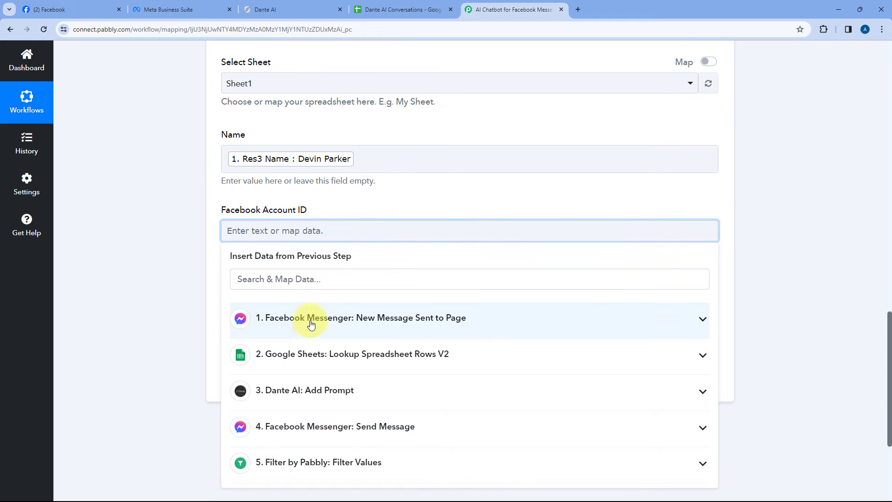
pyautogui.click(311, 321)
pyautogui.scroll(-2, 261, 350)
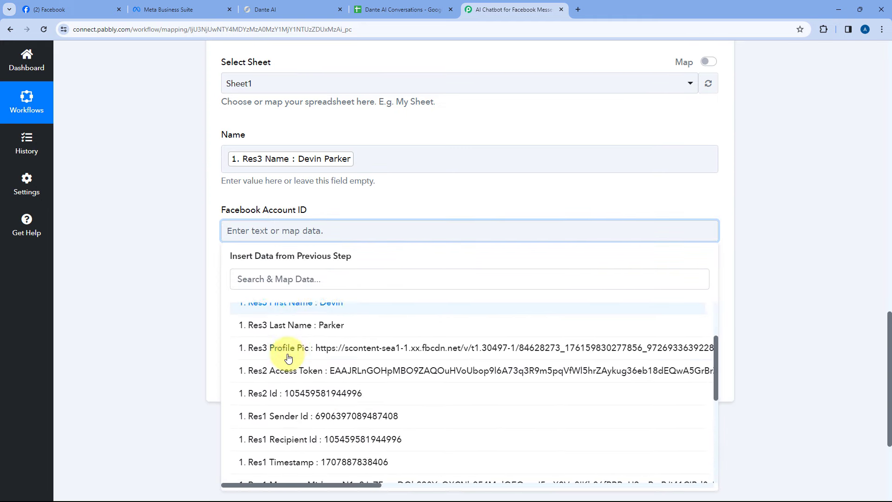
pyautogui.click(243, 419)
pyautogui.click(211, 230)
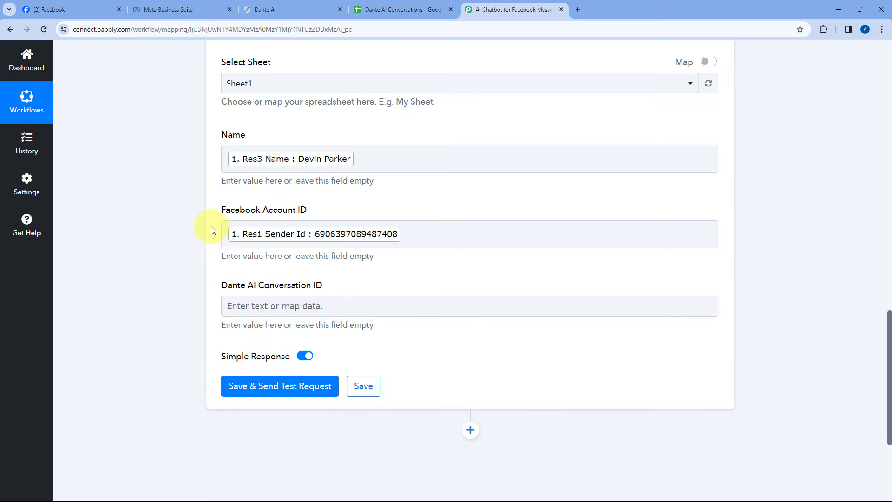
# Step: Map the Dante AI Conversation ID field to Conversation Id from the Dante AI Add Prompt step
pyautogui.scroll(-1, 214, 227)
pyautogui.click(259, 261)
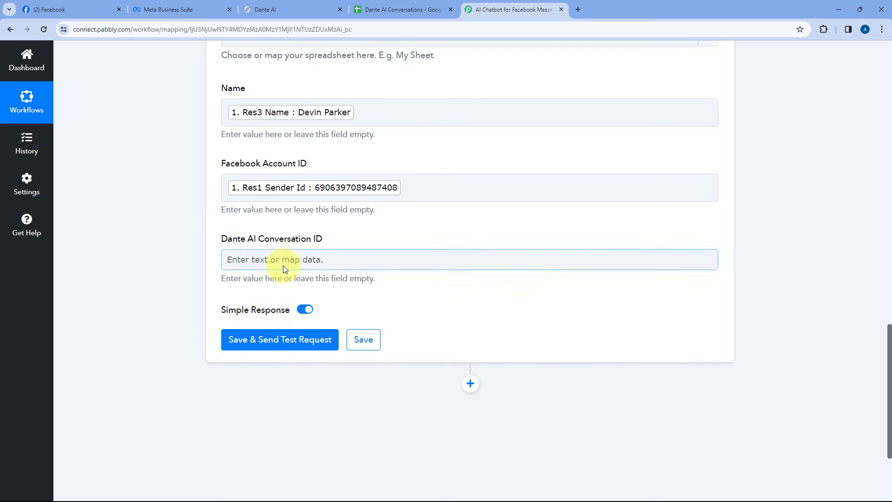
pyautogui.scroll(-3, 200, 264)
pyautogui.click(320, 281)
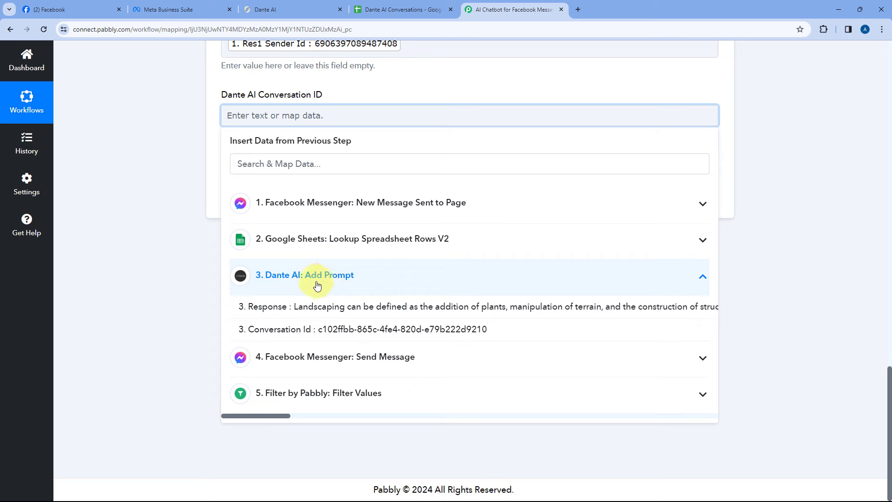
pyautogui.click(303, 329)
pyautogui.click(213, 122)
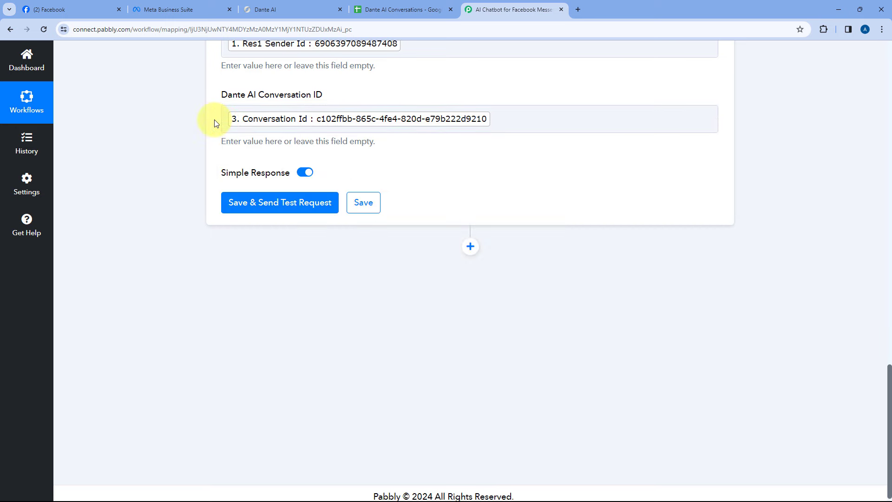
# Step: Save the Add New Row action without a test request and collapse it, checking the spreadsheet's existing rows
pyautogui.scroll(4, 221, 122)
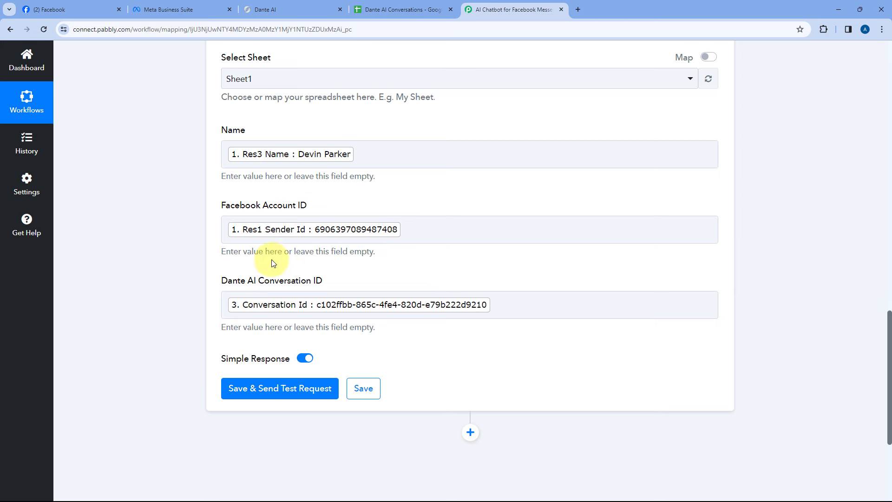
pyautogui.click(359, 389)
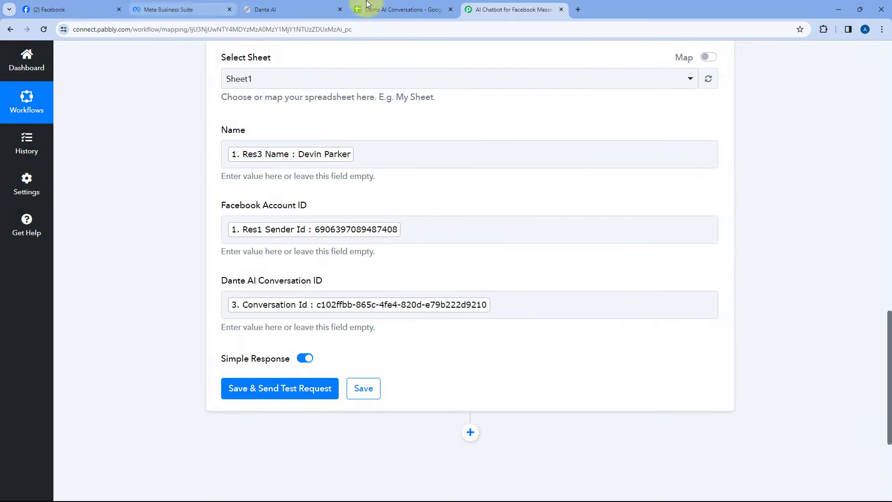
pyautogui.click(395, 9)
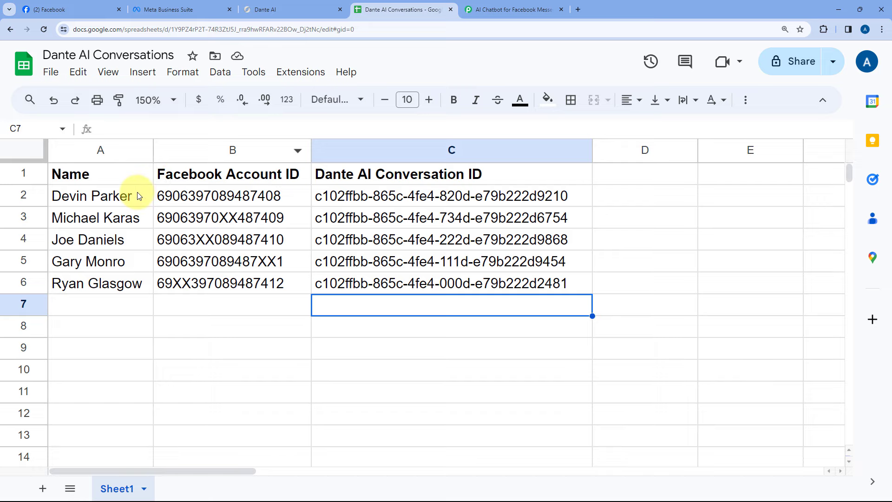
pyautogui.click(535, 8)
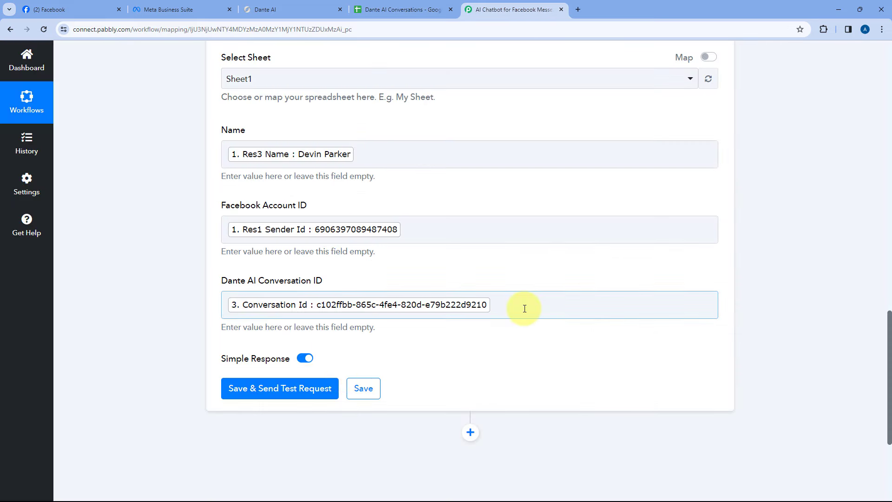
pyautogui.scroll(9, 522, 307)
pyautogui.click(503, 216)
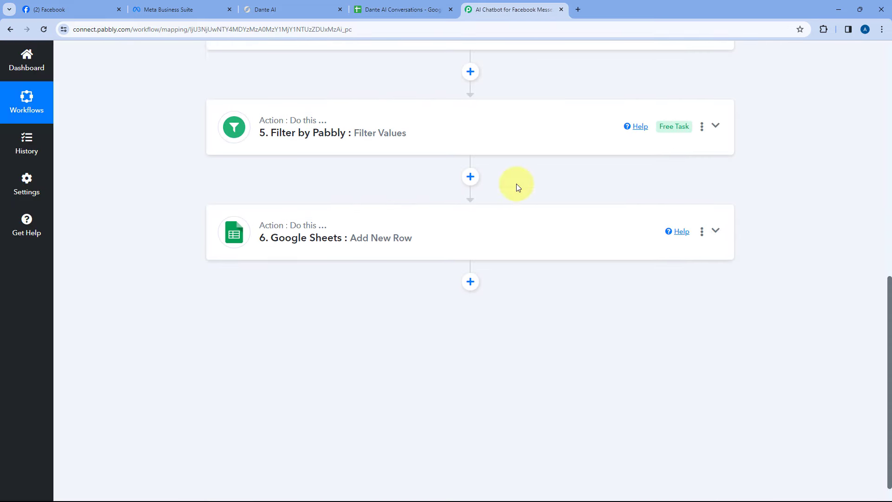
pyautogui.scroll(5, 516, 186)
pyautogui.scroll(6, 515, 230)
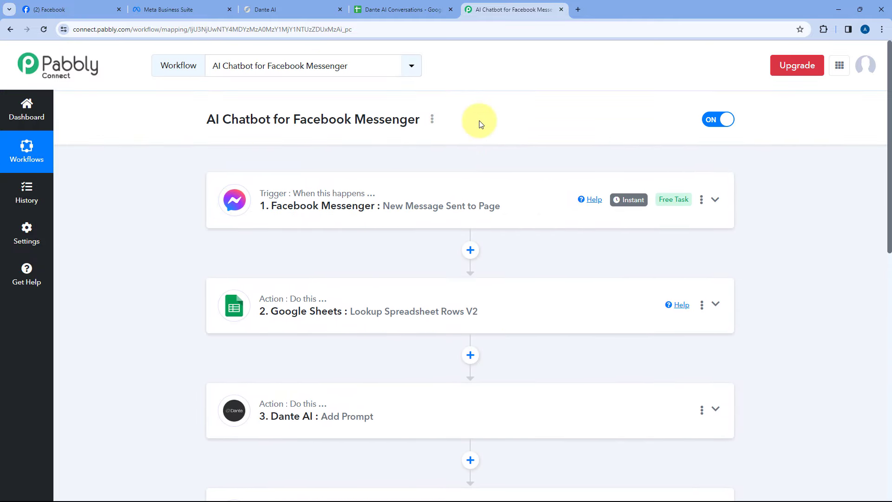
# Step: Review the Green Pro Landscaping page, the Dante AI chatbot and the Dante AI Conversations spreadsheet, and return to Facebook
pyautogui.click(88, 8)
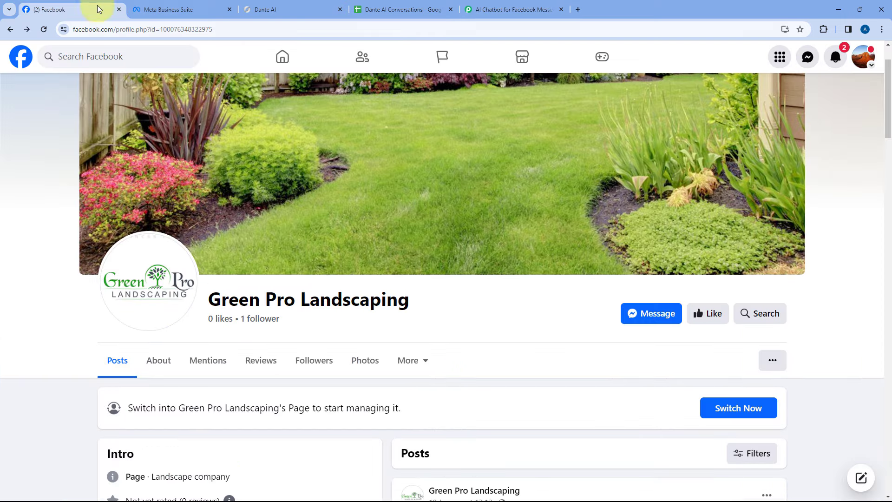
pyautogui.click(290, 5)
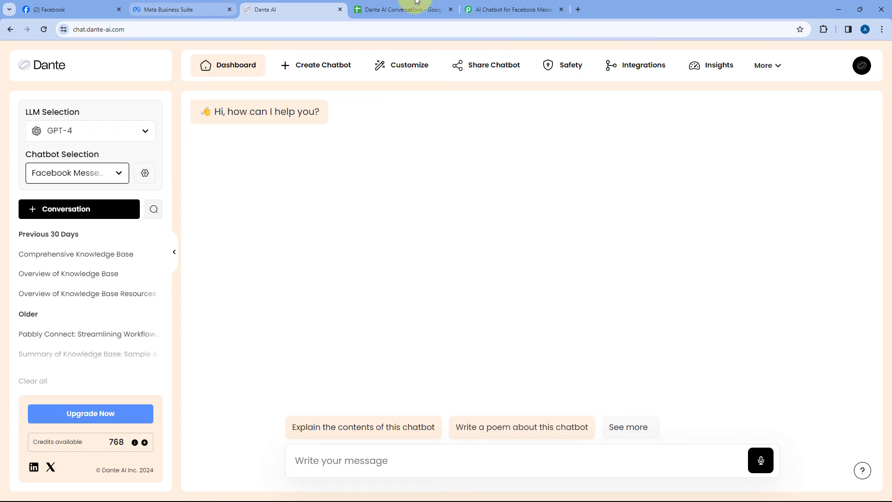
pyautogui.click(383, 8)
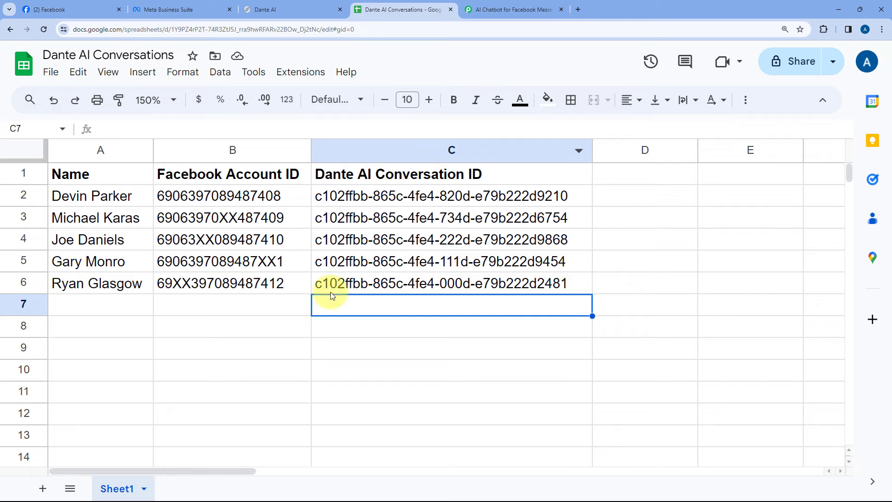
pyautogui.click(296, 9)
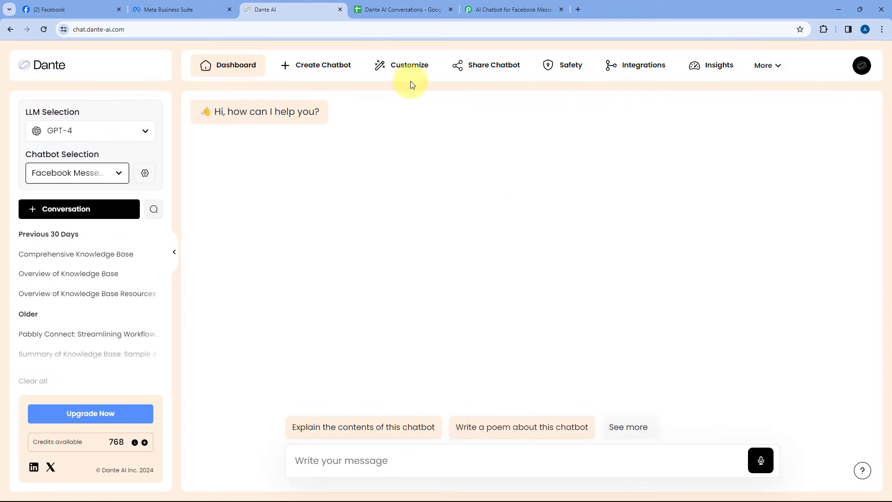
pyautogui.click(105, 9)
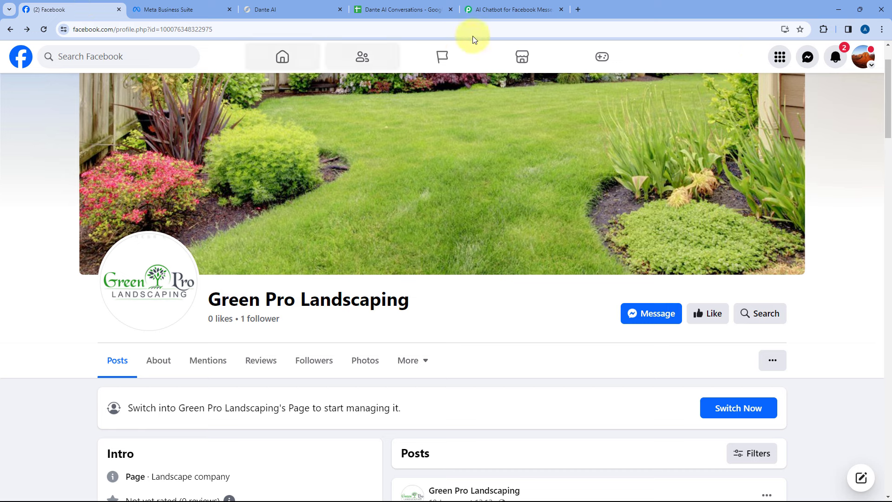
# Step: Check the active Facebook profile, open a Messenger chat with Green Pro Landscaping, and switch to the Dante AI Conversations spreadsheet
pyautogui.click(861, 66)
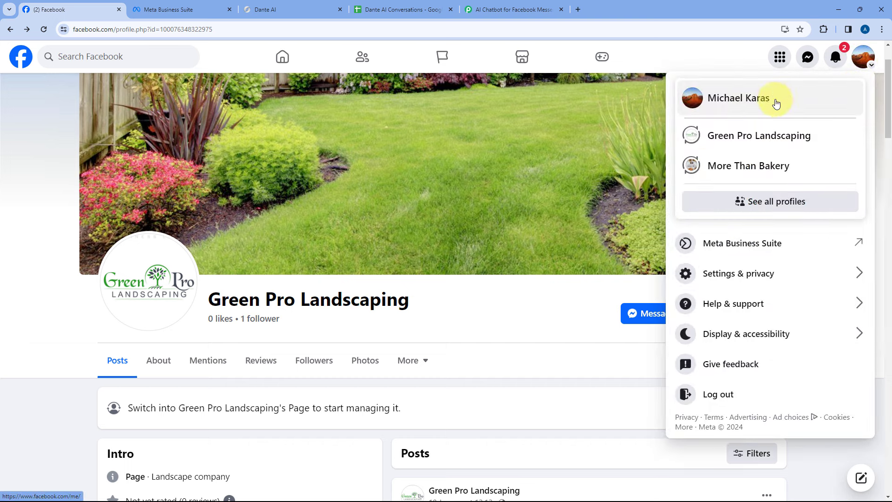
pyautogui.click(571, 313)
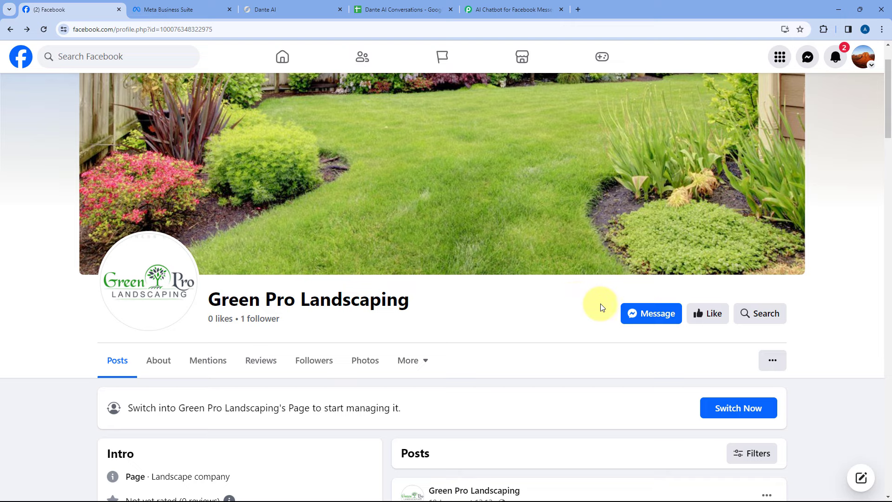
pyautogui.click(639, 312)
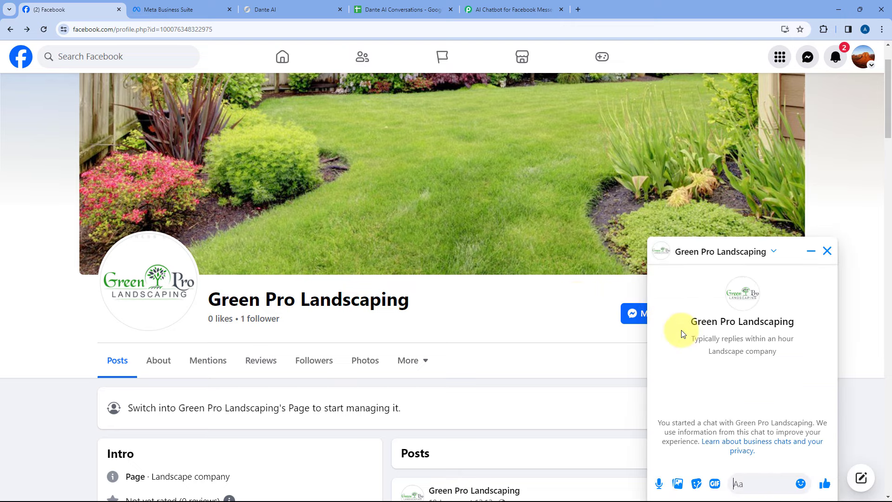
pyautogui.click(389, 4)
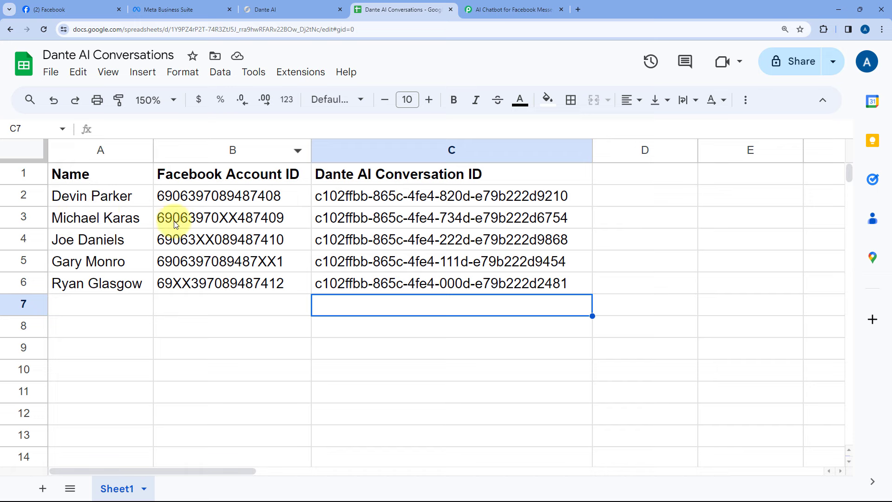
# Step: Delete row 3 from the Dante AI Conversations spreadsheet and select the first empty cell, A6
pyautogui.rightClick(42, 219)
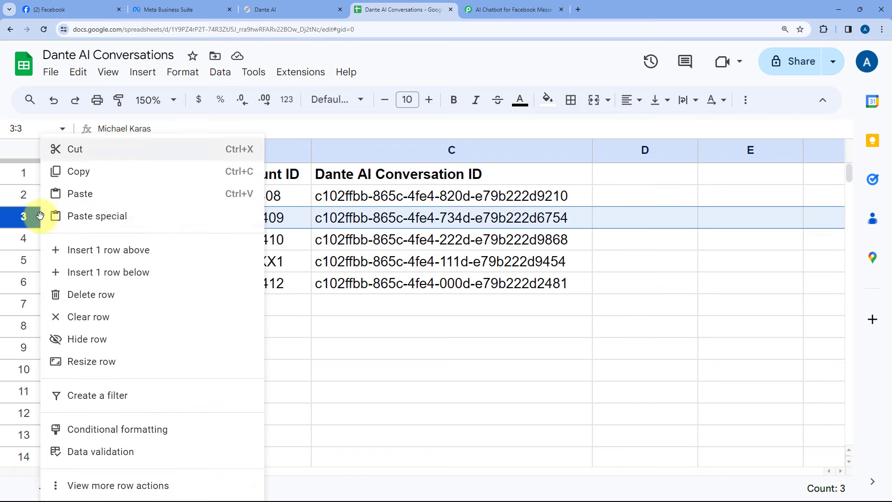
pyautogui.click(90, 294)
pyautogui.click(127, 275)
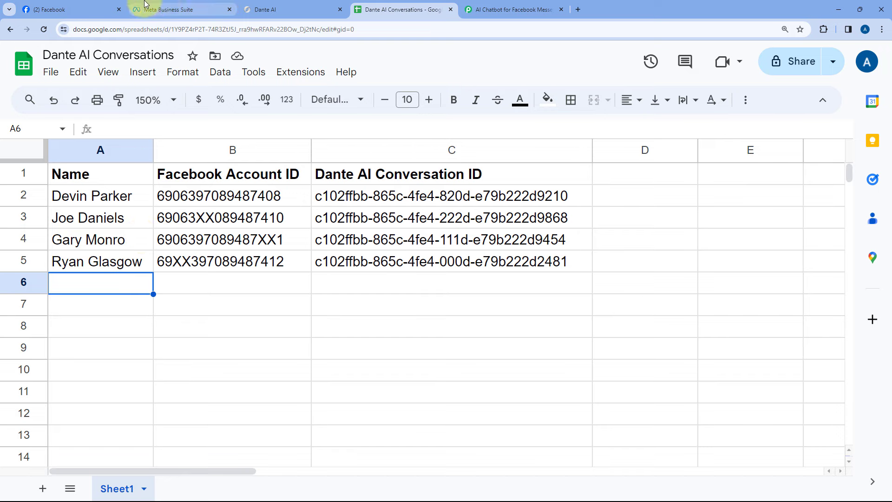
# Step: Check the Meta Business Suite inbox, send "What is gardening?" to Green Pro Landscaping in the Facebook chat, and read the reply
pyautogui.click(163, 10)
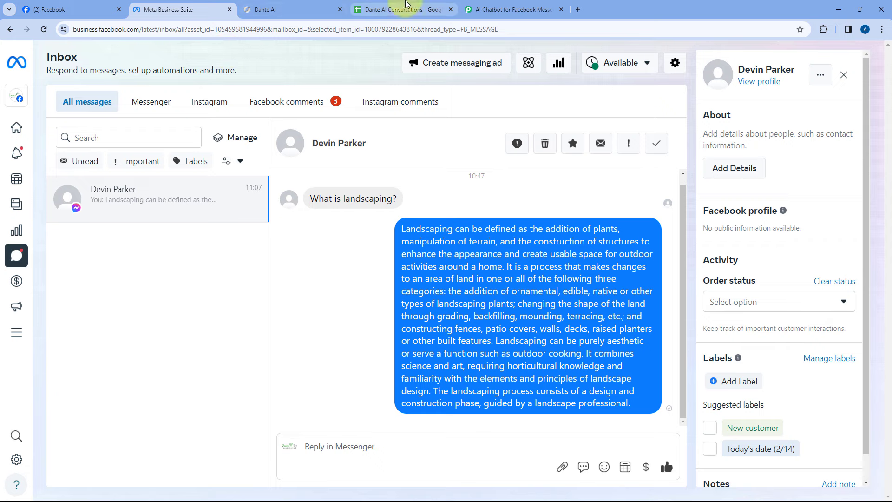
pyautogui.click(72, 9)
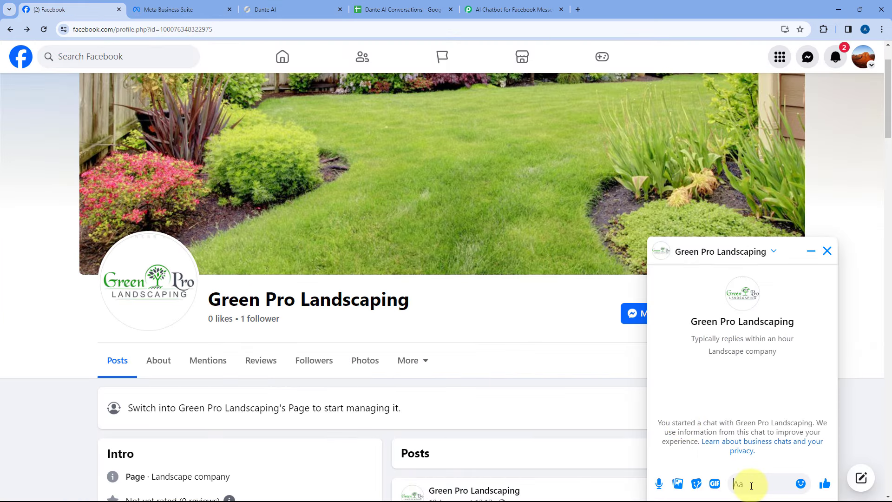
pyautogui.write('What is gardening?')
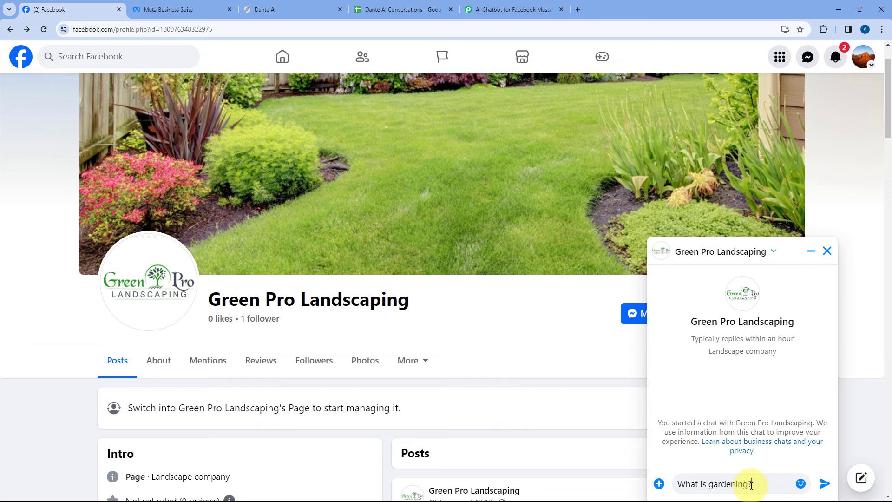
pyautogui.click(824, 483)
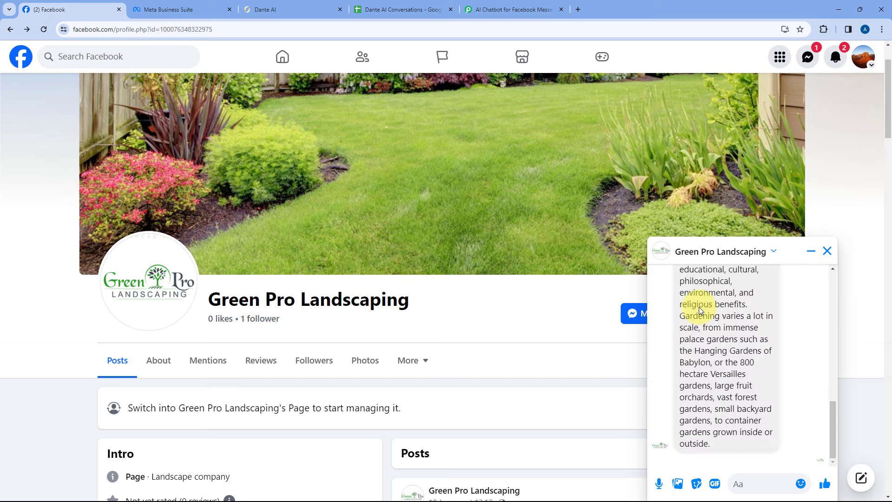
pyautogui.scroll(2, 710, 353)
pyautogui.scroll(6, 715, 365)
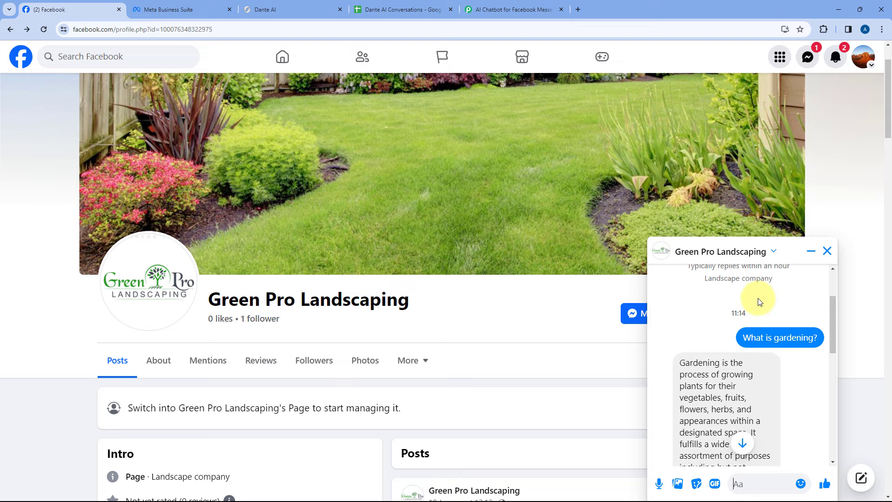
# Step: Switch to the Dante AI Conversations spreadsheet and check the Facebook Account ID and Dante AI Conversation ID in row 6
pyautogui.click(389, 5)
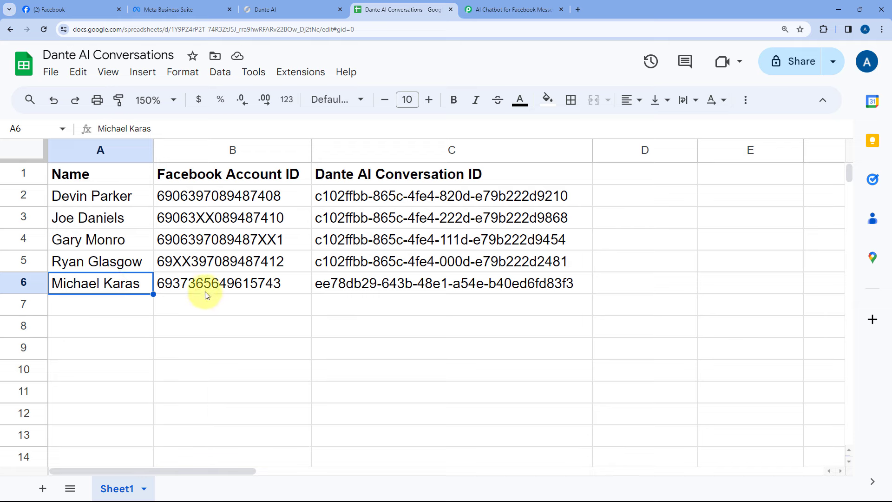
pyautogui.click(223, 285)
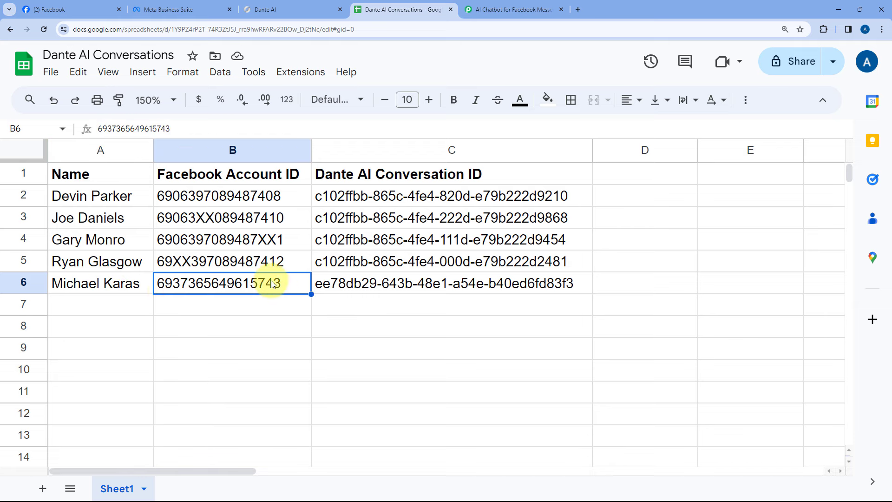
pyautogui.click(368, 287)
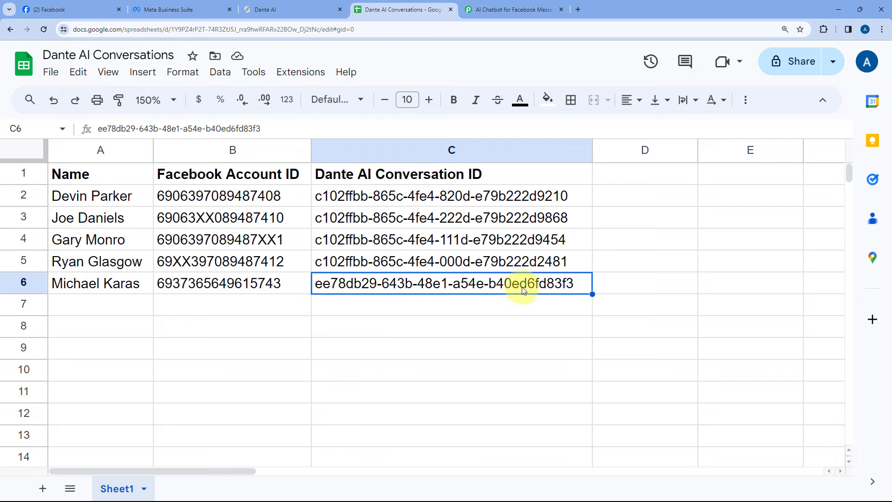
# Step: Review the gardening reply in the Facebook chat, and switch to the AI Chatbot for Facebook Messenger workflow in Pabbly Connect
pyautogui.click(74, 9)
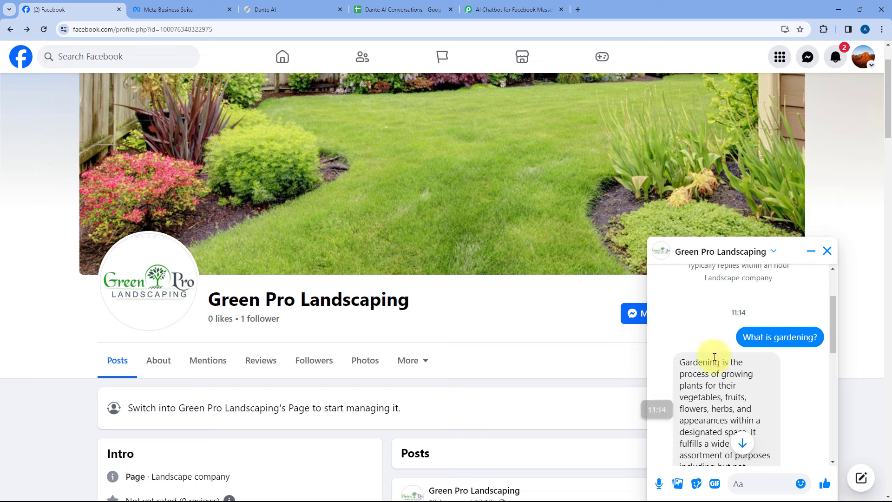
pyautogui.scroll(-8, 714, 357)
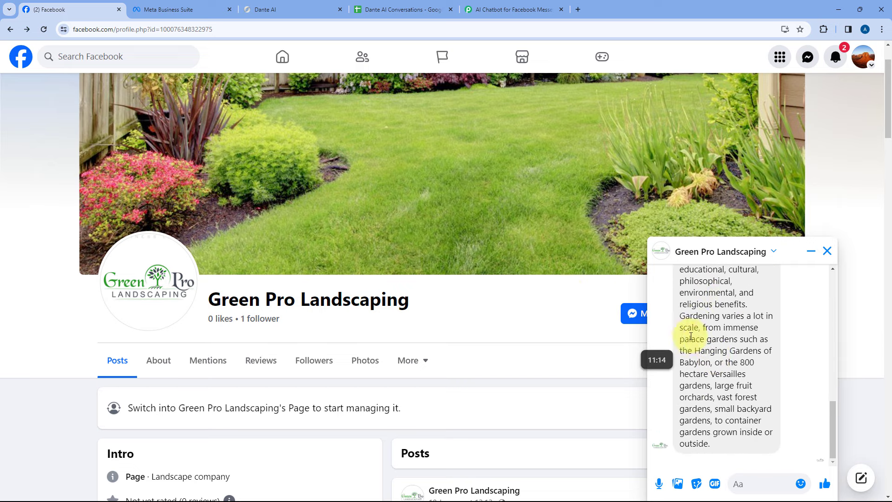
pyautogui.click(319, 4)
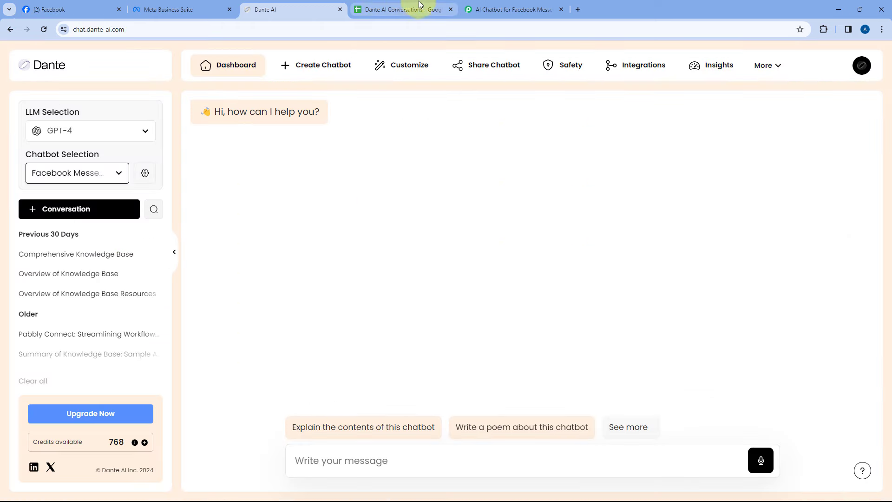
pyautogui.click(492, 9)
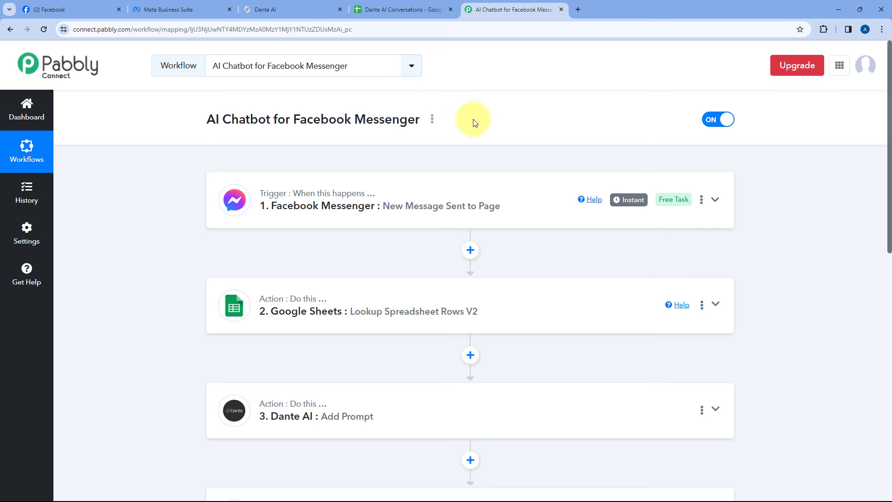